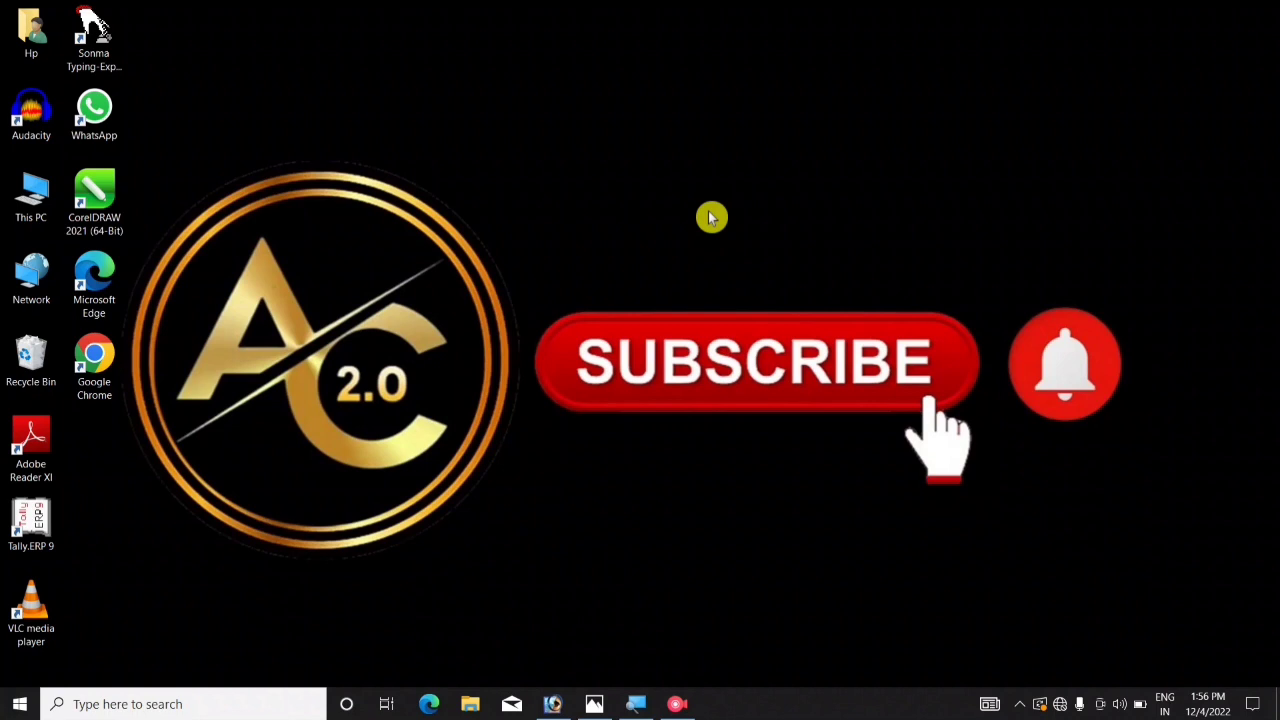
View Screenshot (129).png, the white-sweater original beside the park-background edit, then minimize Photos.
{"action": "left_click", "coordinate": [597, 706]}
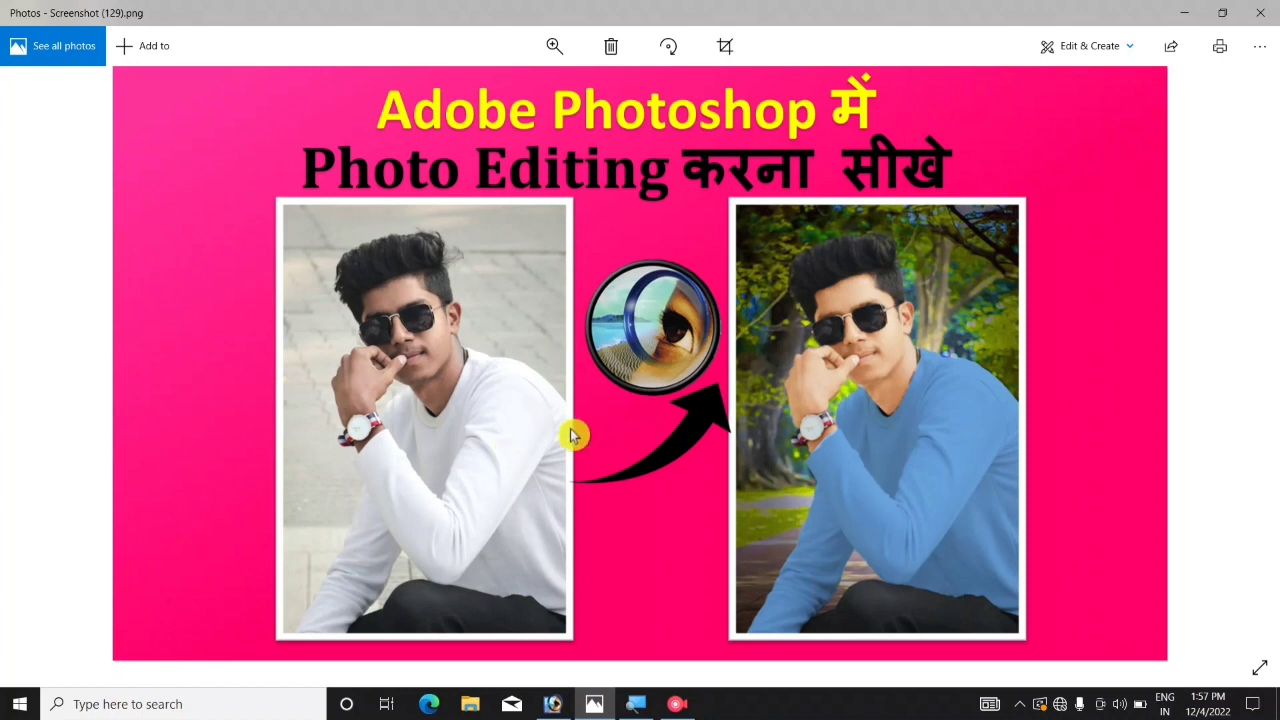
{"action": "left_click", "coordinate": [1180, 13]}
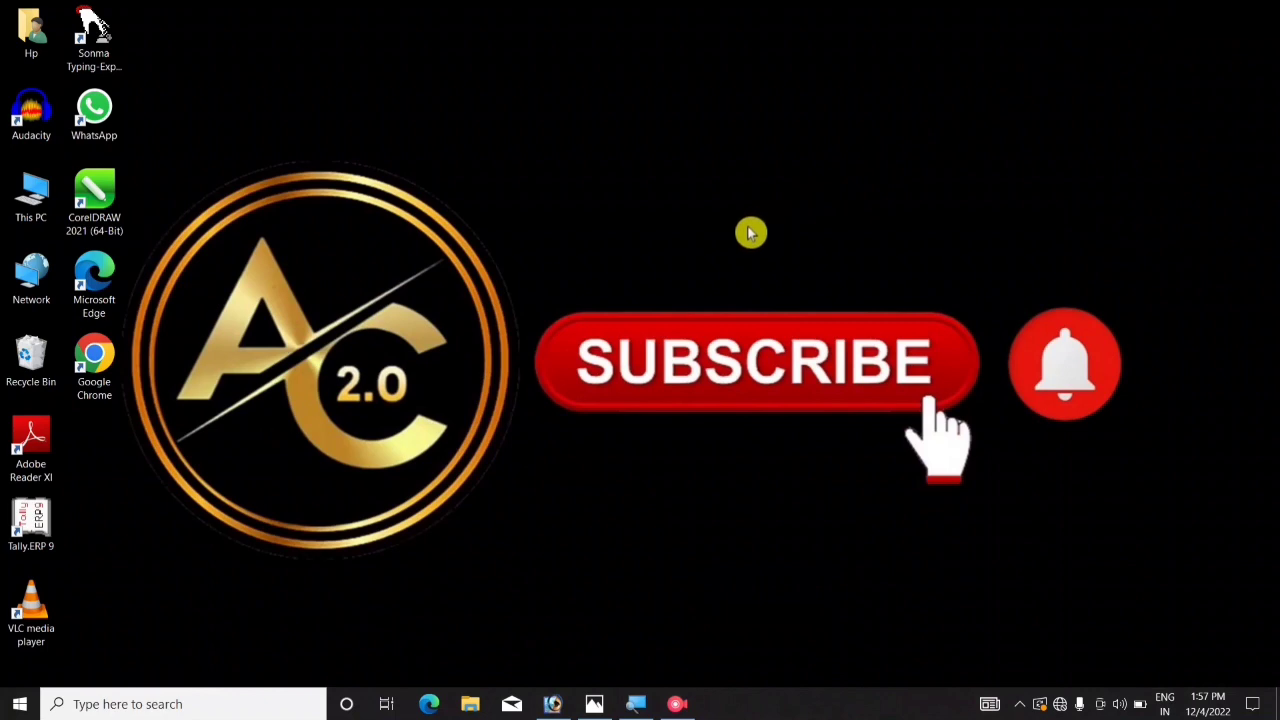
Open the removebg cut-out photo of the man in Photoshop and centre its window.
{"action": "left_click", "coordinate": [555, 705]}
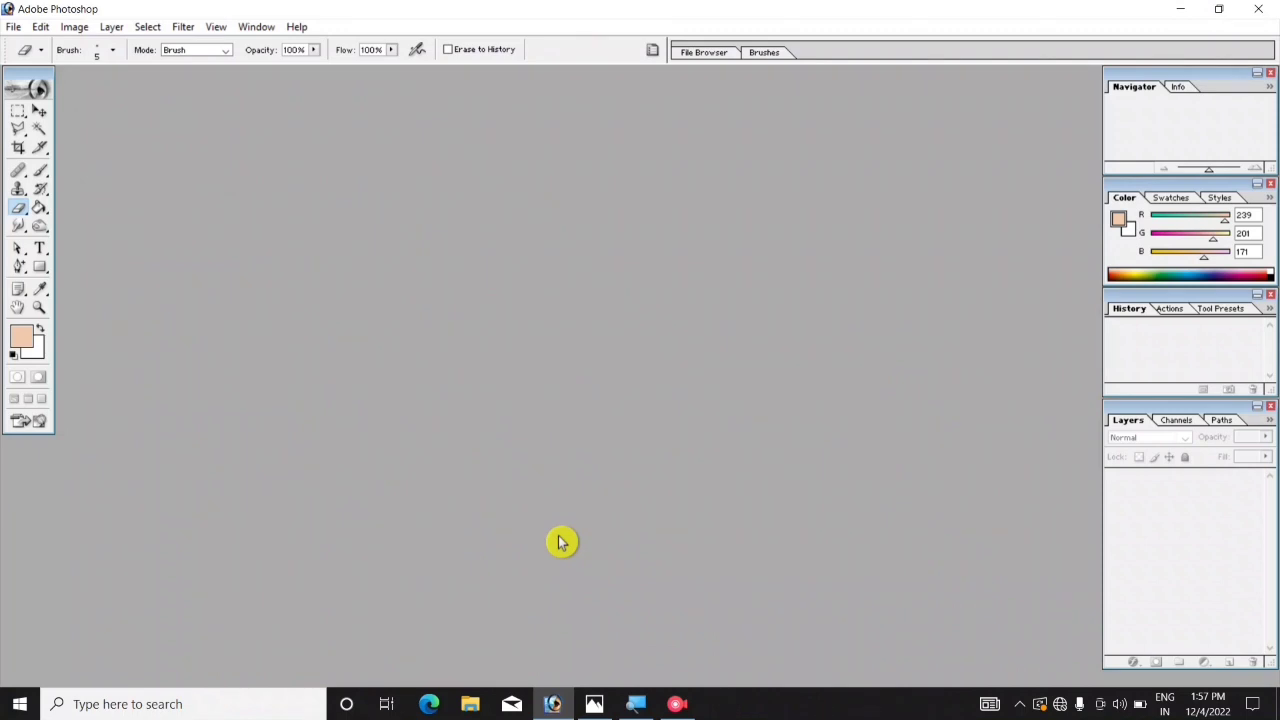
{"action": "double_click", "coordinate": [560, 542]}
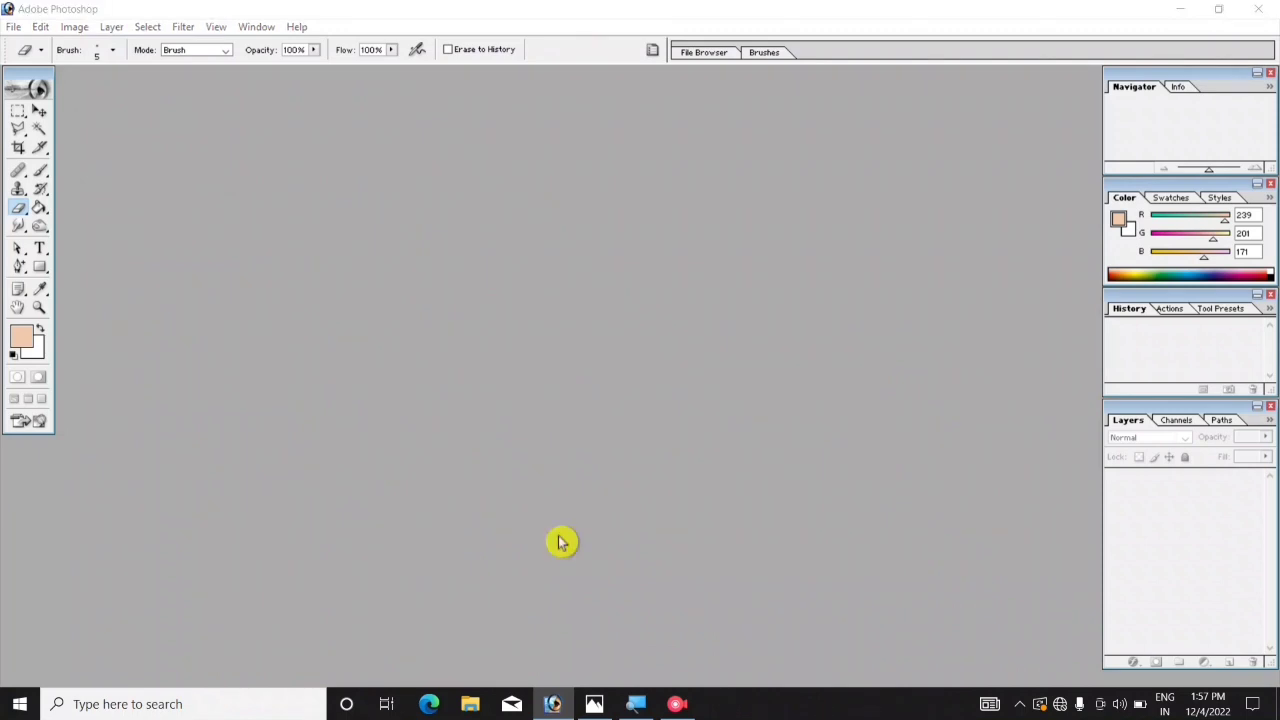
{"action": "scroll", "coordinate": [651, 214], "scroll_direction": "down", "scroll_amount": 2}
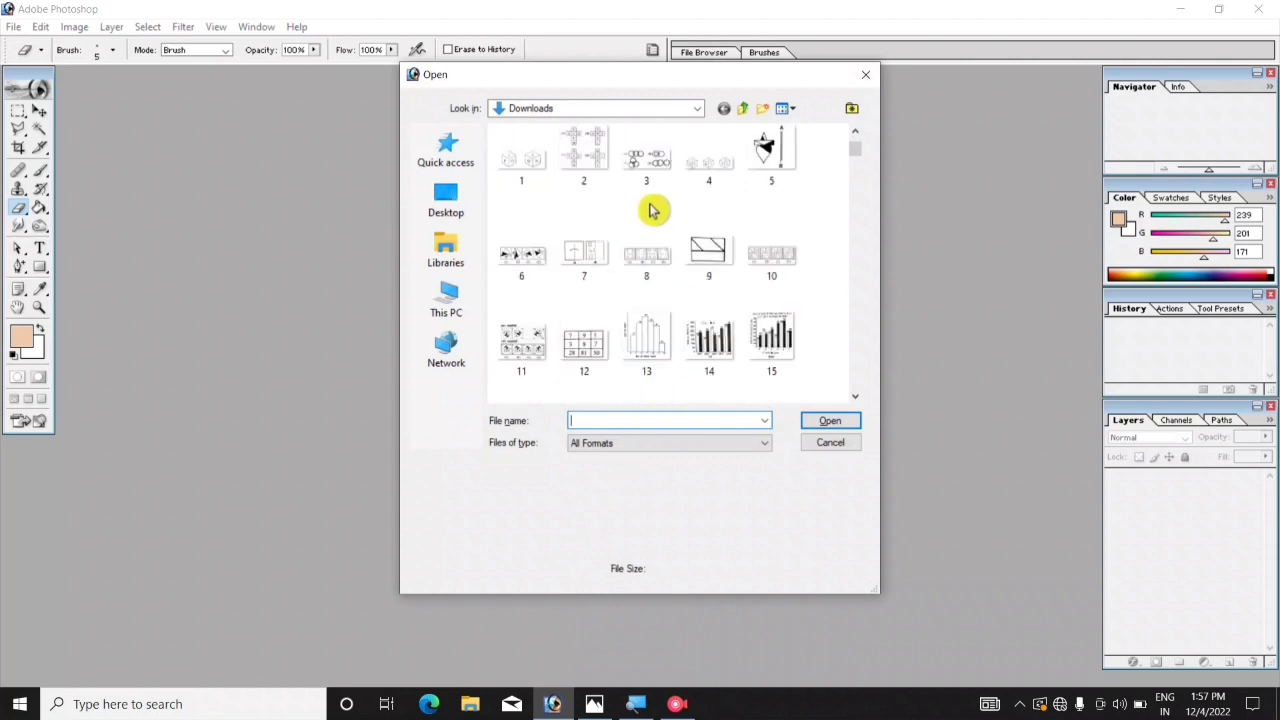
{"action": "scroll", "coordinate": [651, 206], "scroll_direction": "down", "scroll_amount": 2}
{"action": "scroll", "coordinate": [651, 206], "scroll_direction": "down", "scroll_amount": 2}
{"action": "scroll", "coordinate": [655, 262], "scroll_direction": "down", "scroll_amount": 2}
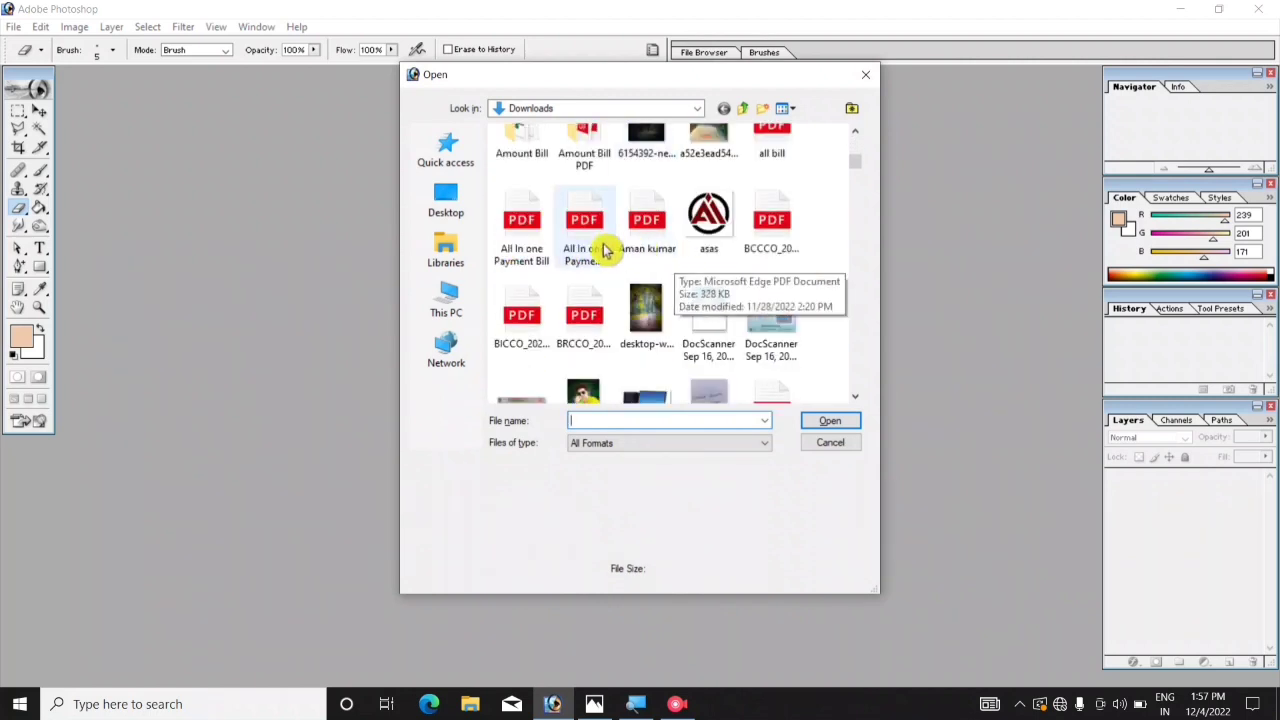
{"action": "scroll", "coordinate": [652, 255], "scroll_direction": "down", "scroll_amount": 2}
{"action": "scroll", "coordinate": [645, 245], "scroll_direction": "down", "scroll_amount": 1}
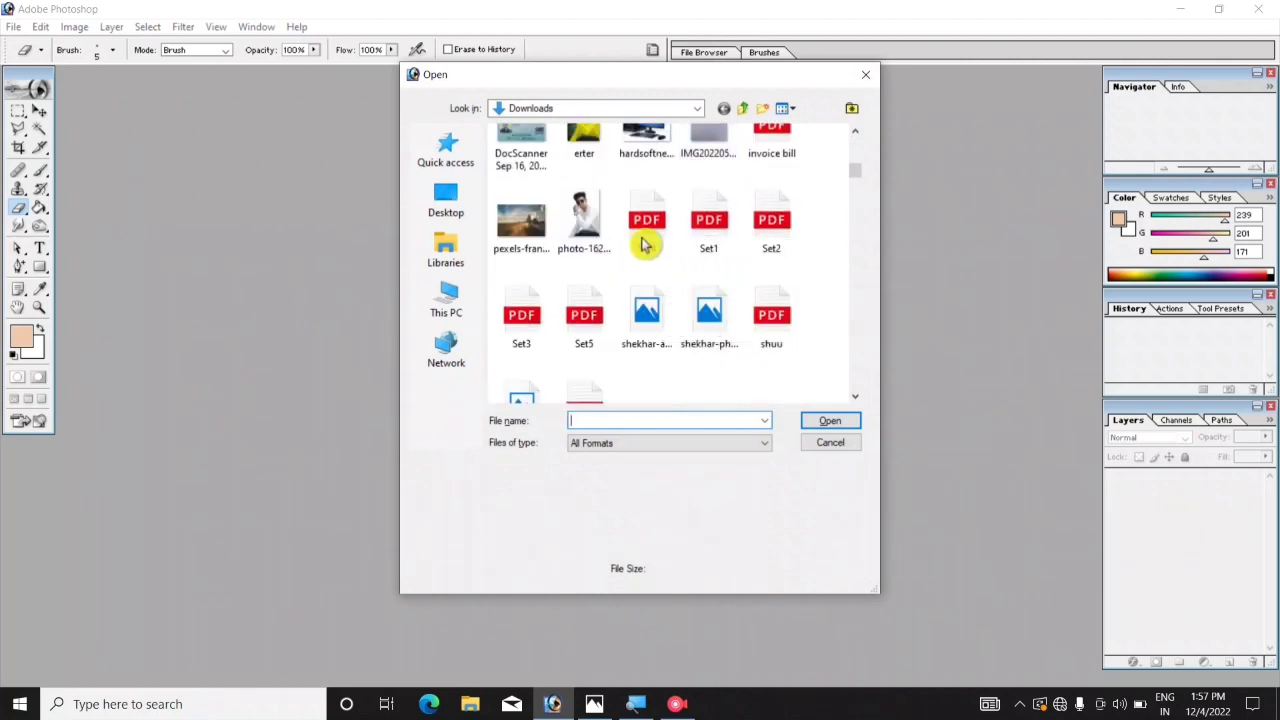
{"action": "left_click", "coordinate": [584, 220]}
{"action": "left_click", "coordinate": [830, 421]}
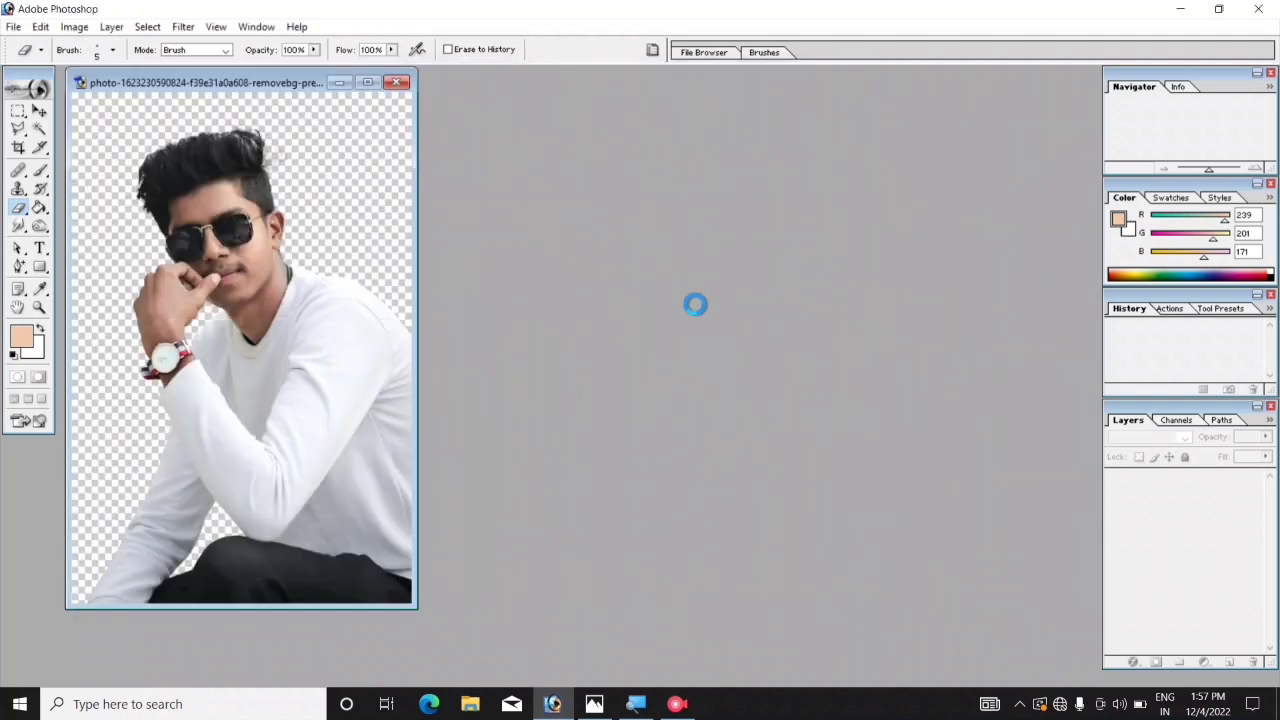
{"action": "mouse_move", "coordinate": [218, 84]}
{"action": "left_mouse_down"}
{"action": "mouse_move", "coordinate": [388, 140]}
{"action": "mouse_move", "coordinate": [311, 93]}
{"action": "left_mouse_up"}
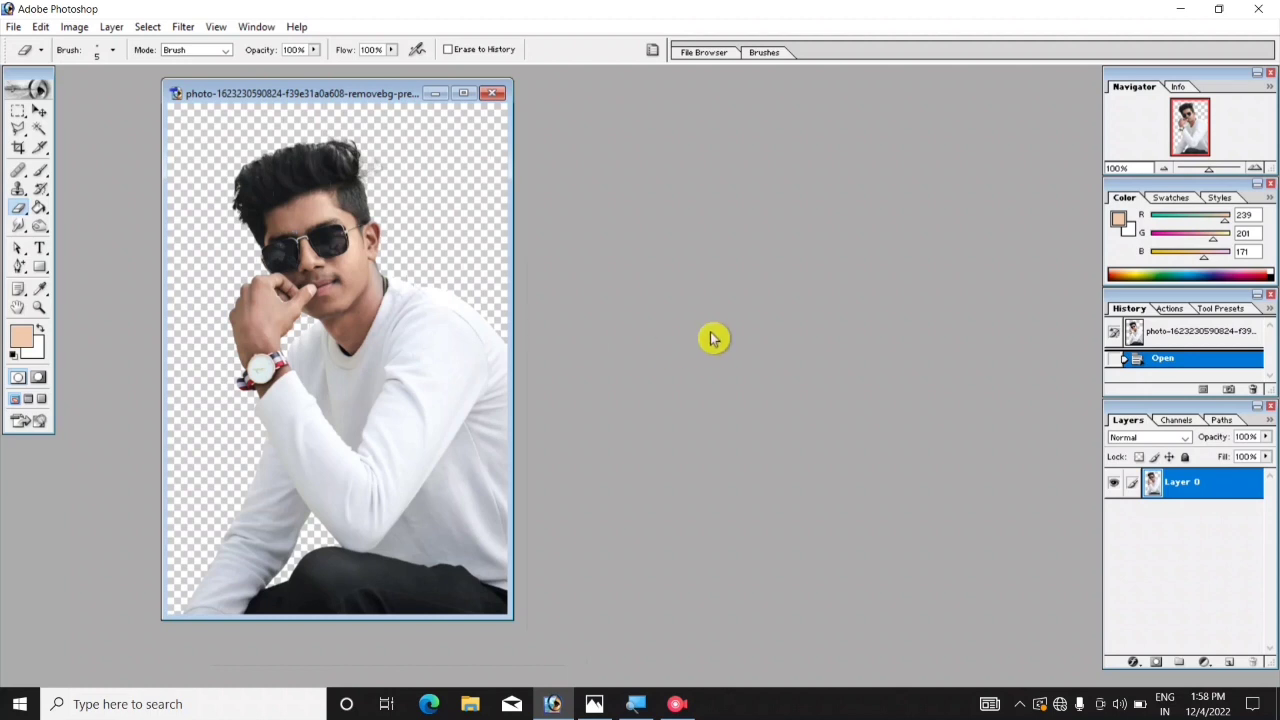
Open the blurred park desktop-wallpaper image from Downloads in a window beside the cut-out.
{"action": "double_click", "coordinate": [711, 338]}
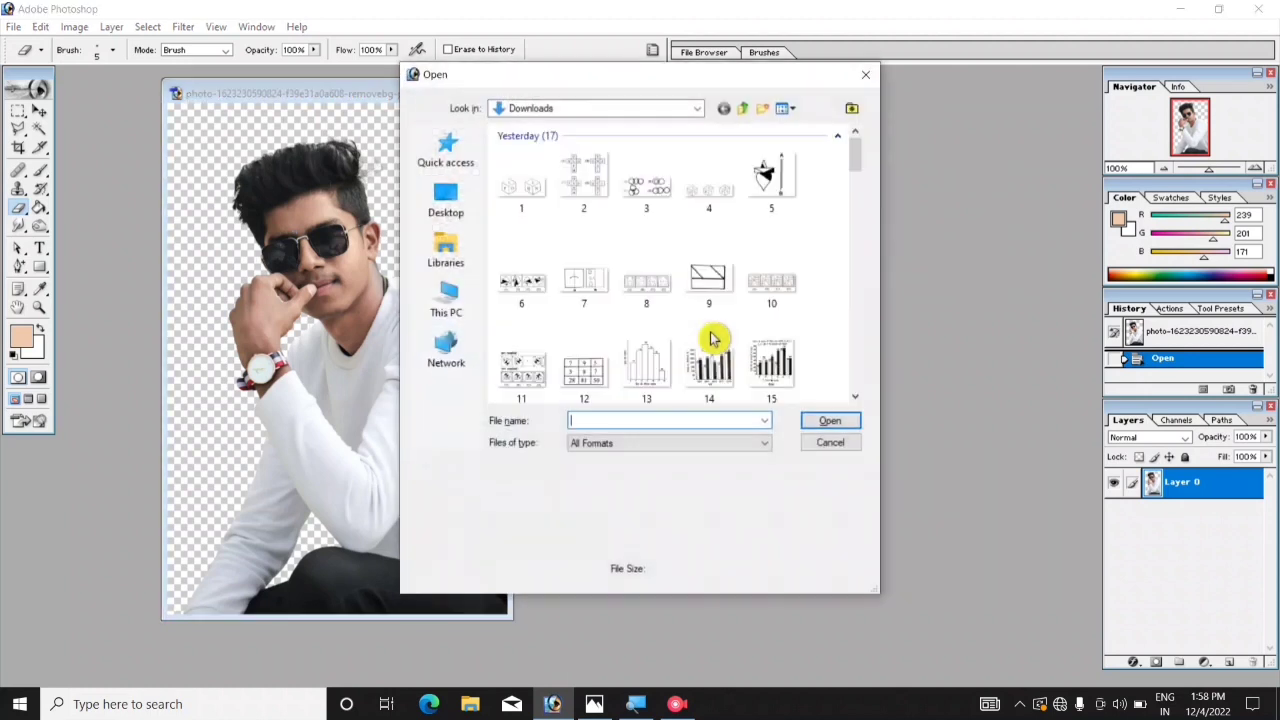
{"action": "scroll", "coordinate": [710, 237], "scroll_direction": "down", "scroll_amount": 3}
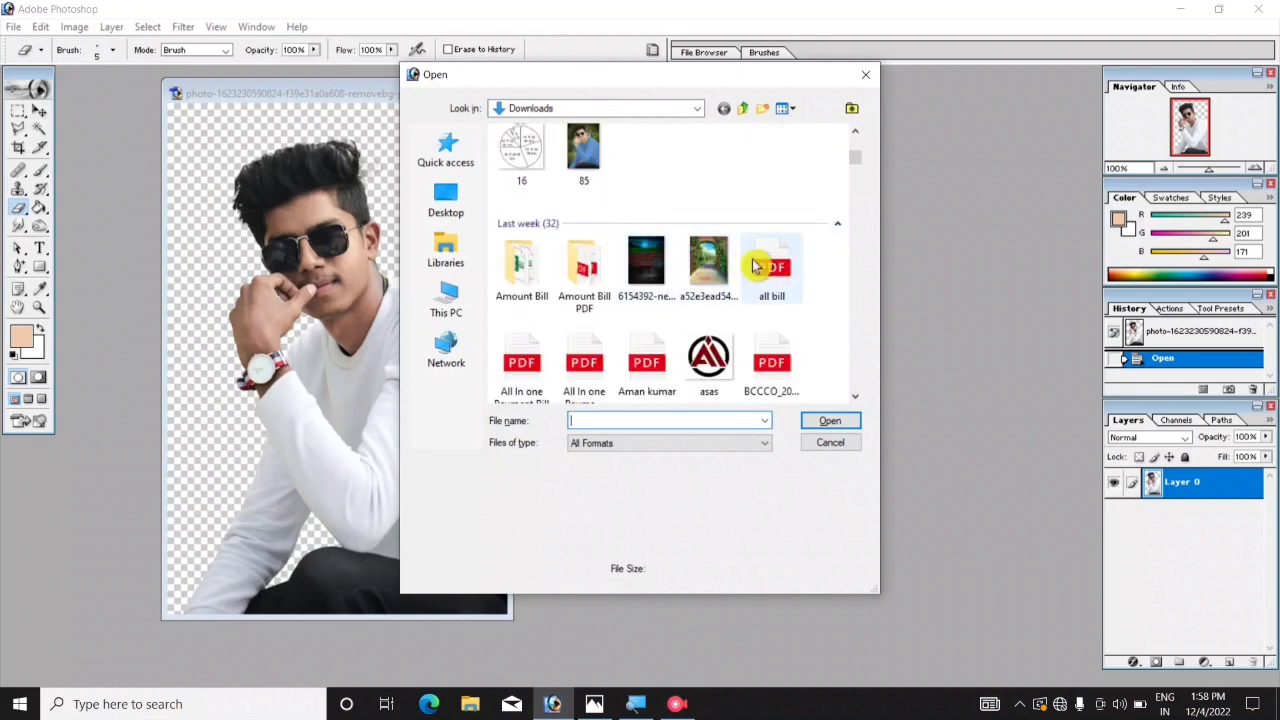
{"action": "scroll", "coordinate": [720, 250], "scroll_direction": "down", "scroll_amount": 2}
{"action": "left_click", "coordinate": [646, 310]}
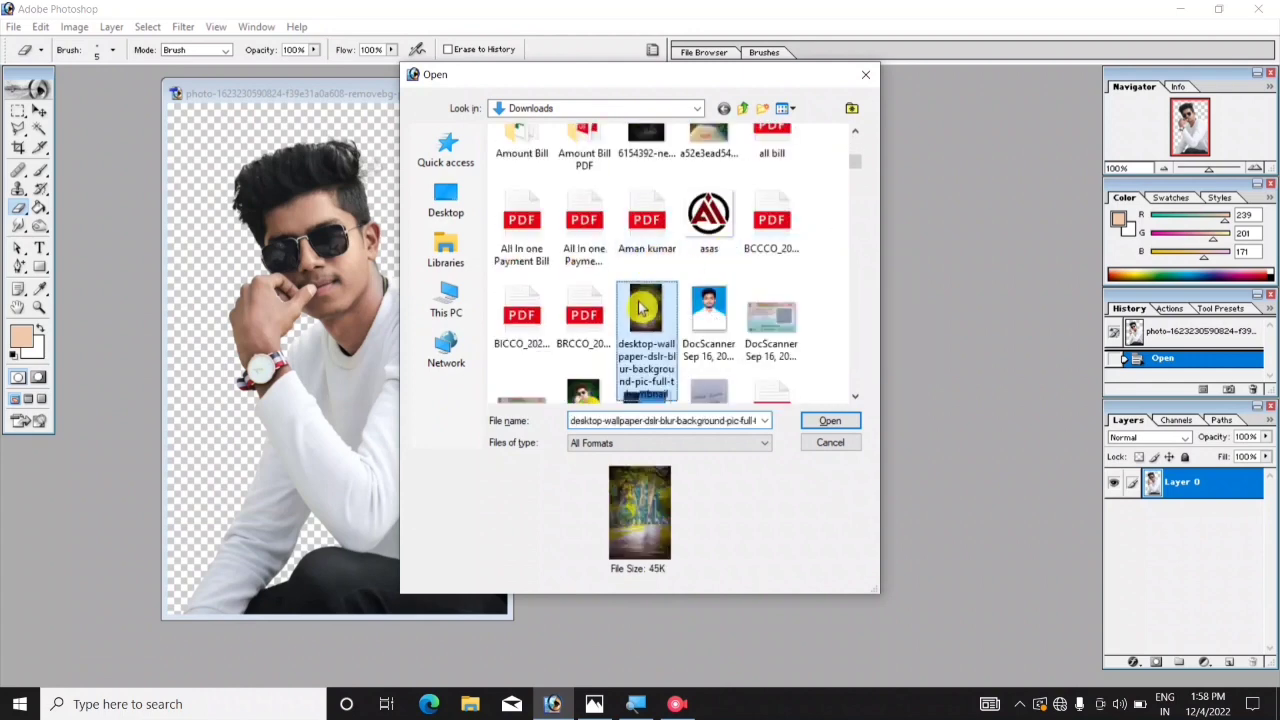
{"action": "left_click", "coordinate": [831, 422]}
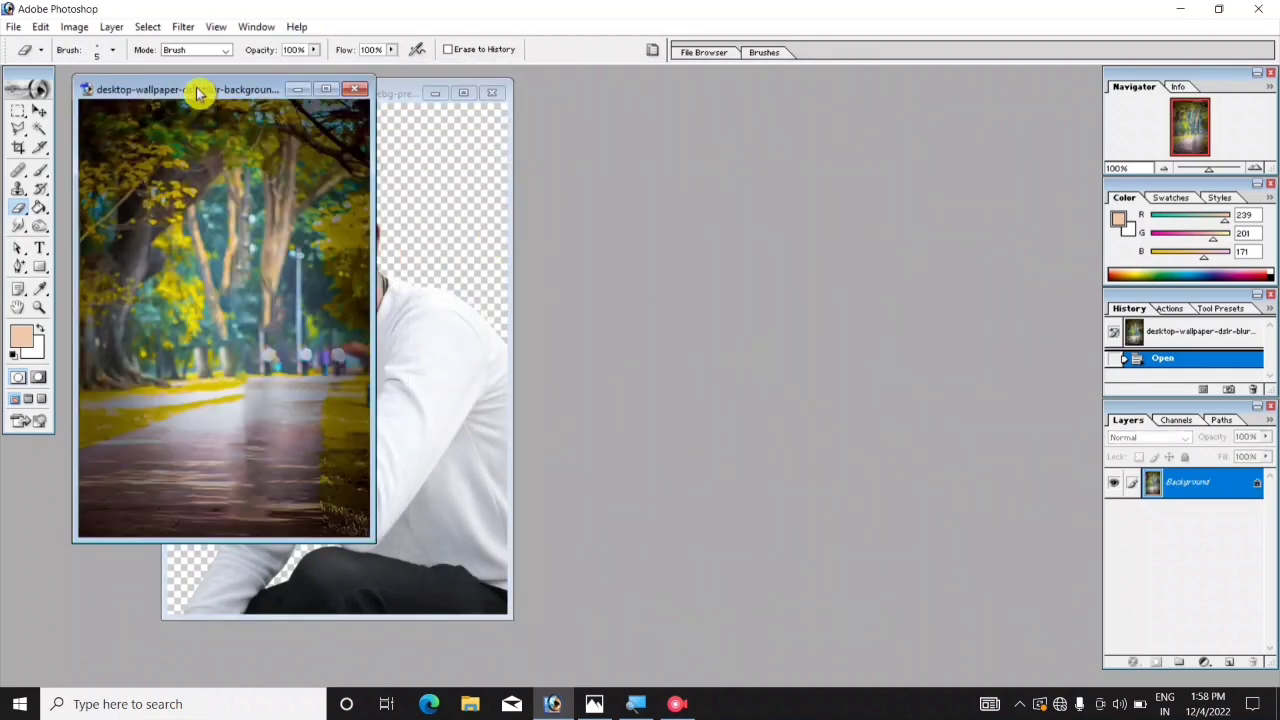
{"action": "mouse_move", "coordinate": [200, 94]}
{"action": "left_mouse_down"}
{"action": "mouse_move", "coordinate": [700, 160]}
{"action": "mouse_move", "coordinate": [735, 135]}
{"action": "left_mouse_up"}
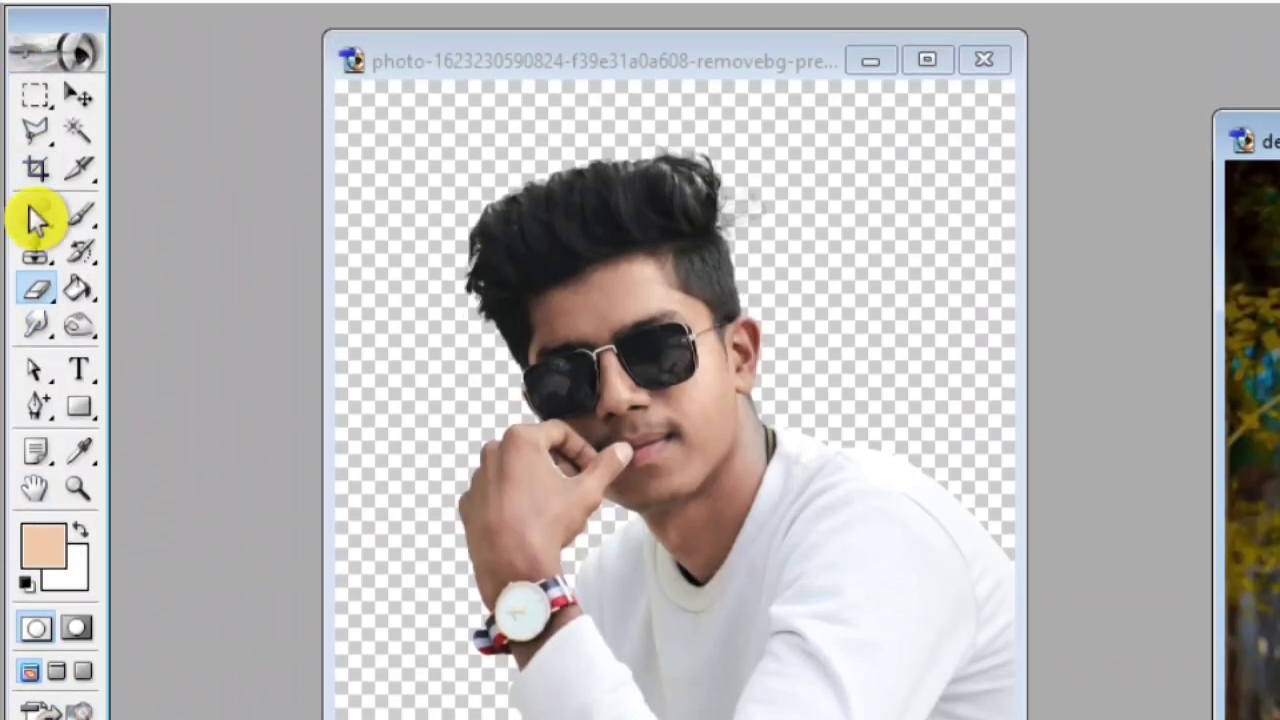
{"action": "left_click", "coordinate": [82, 96]}
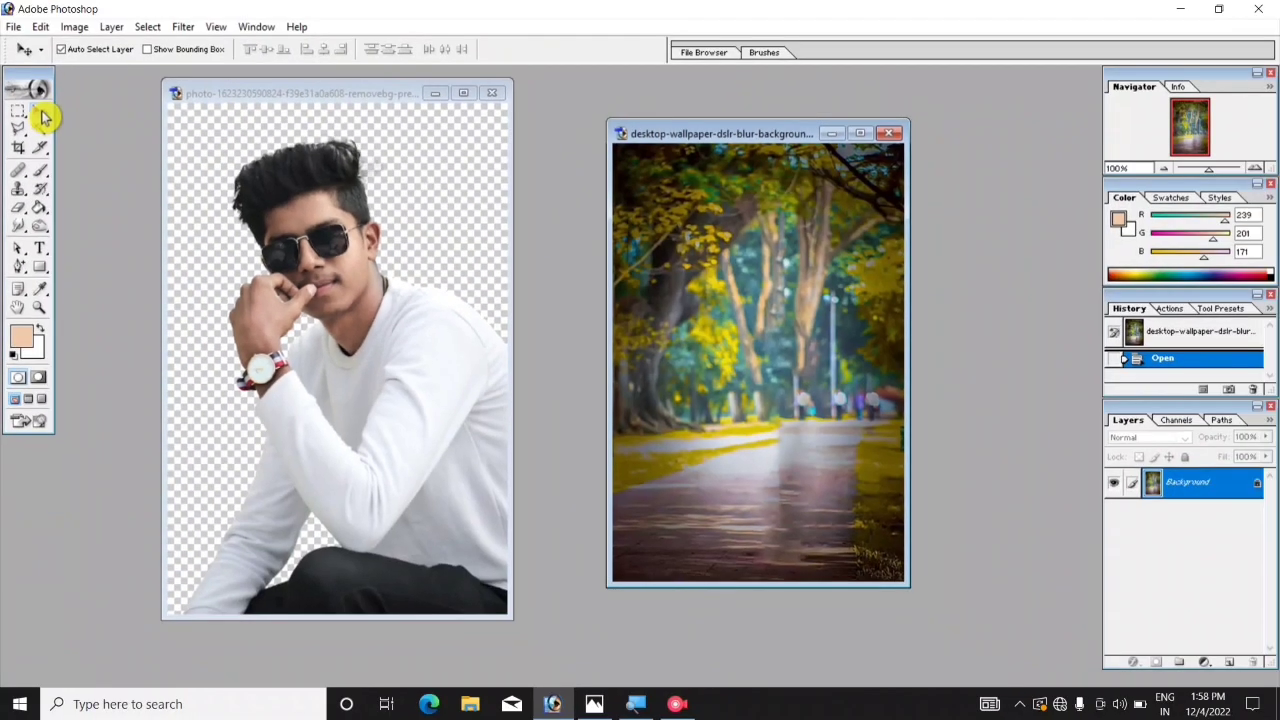
Copy the cut-out man onto the park image as Layer 1, close the original, and position him.
{"action": "left_click", "coordinate": [308, 249]}
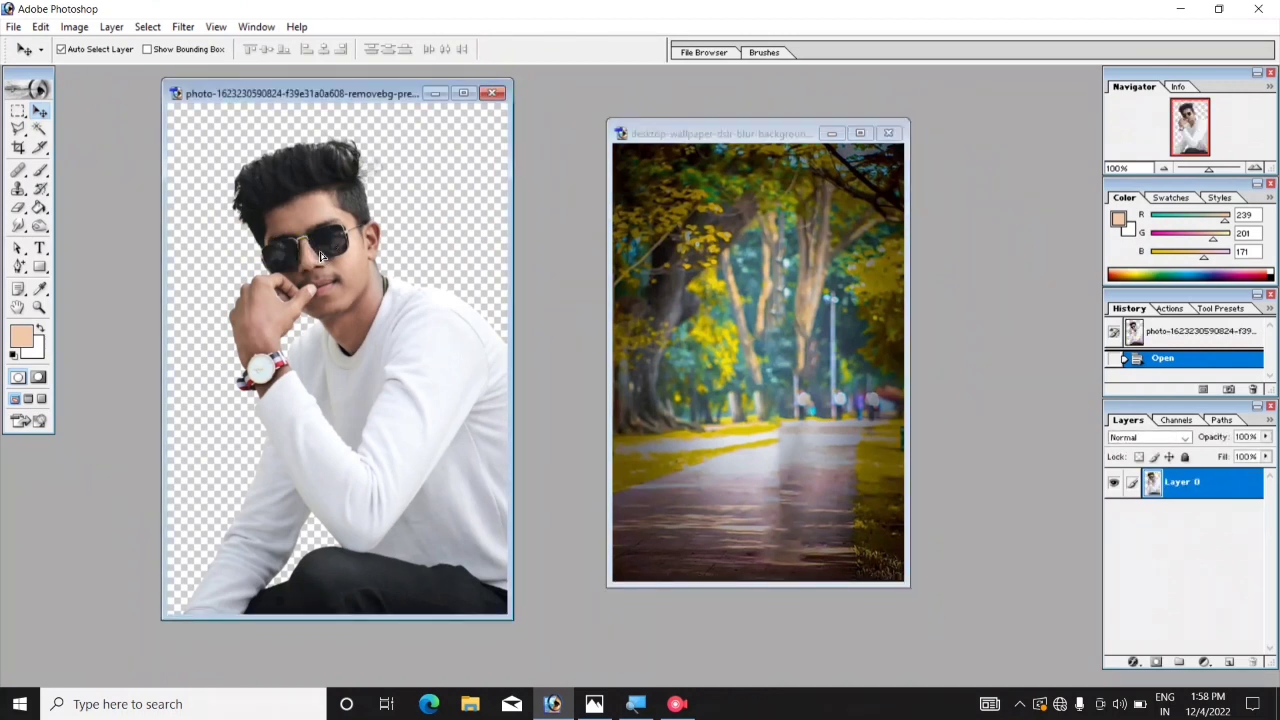
{"action": "mouse_move", "coordinate": [325, 261]}
{"action": "left_mouse_down"}
{"action": "mouse_move", "coordinate": [766, 251]}
{"action": "mouse_move", "coordinate": [775, 297]}
{"action": "mouse_move", "coordinate": [712, 261]}
{"action": "left_mouse_up"}
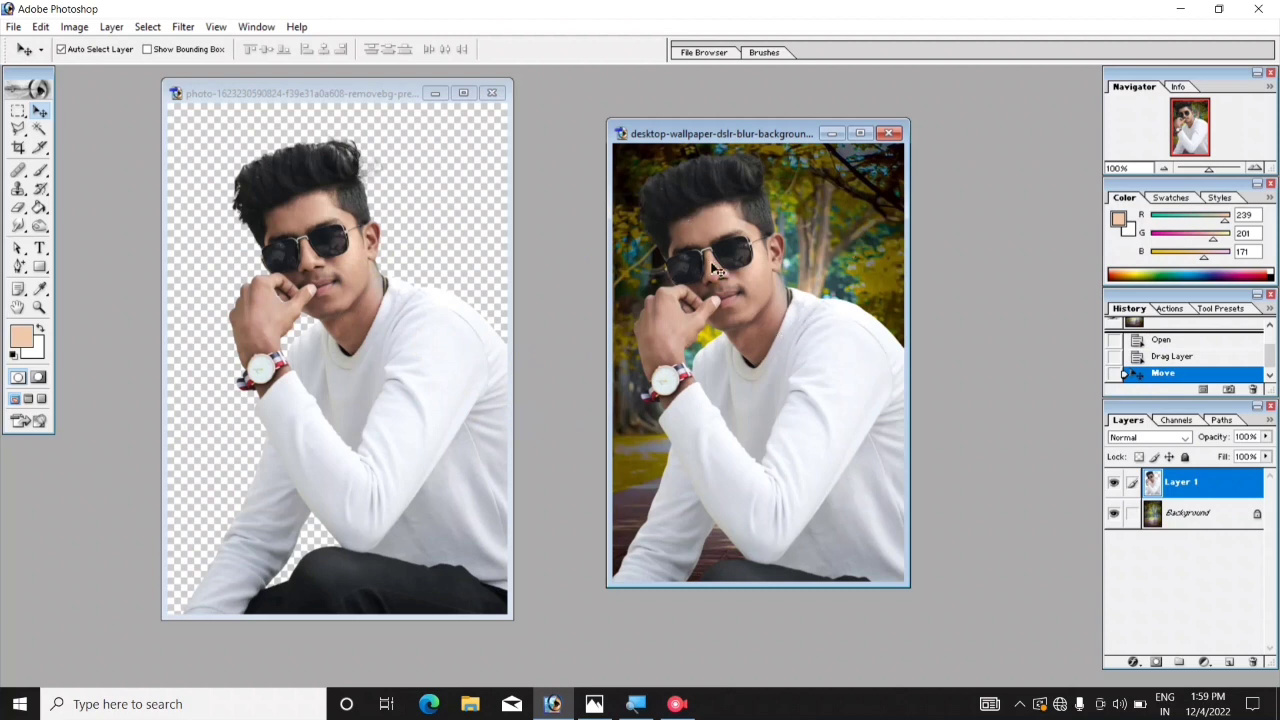
{"action": "left_click", "coordinate": [497, 98]}
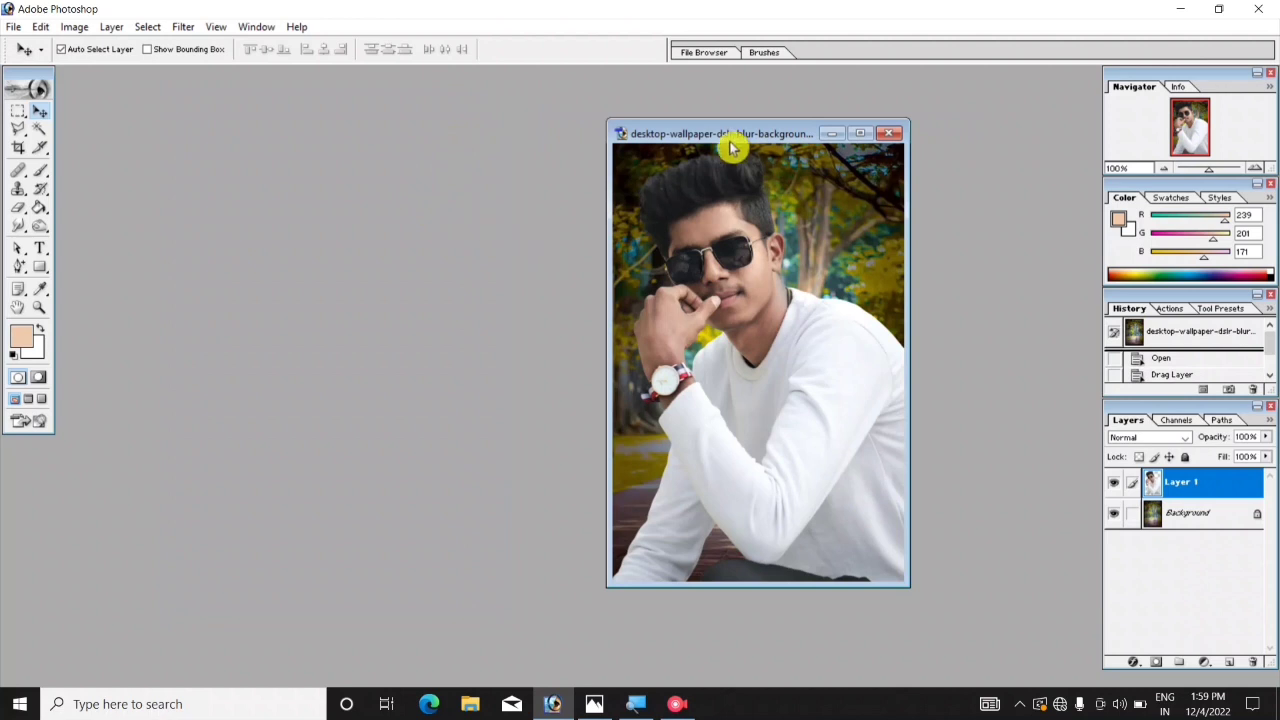
{"action": "left_click_drag", "start_coordinate": [728, 143], "coordinate": [653, 128]}
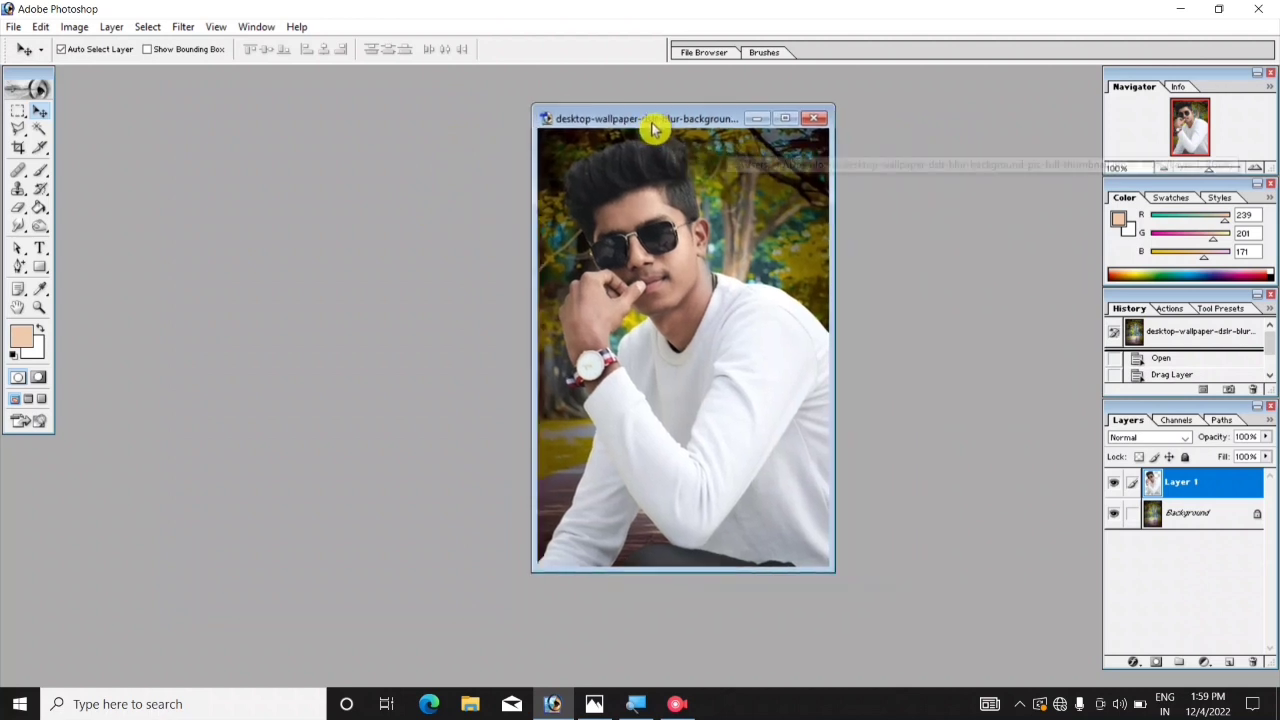
{"action": "left_click", "coordinate": [785, 119]}
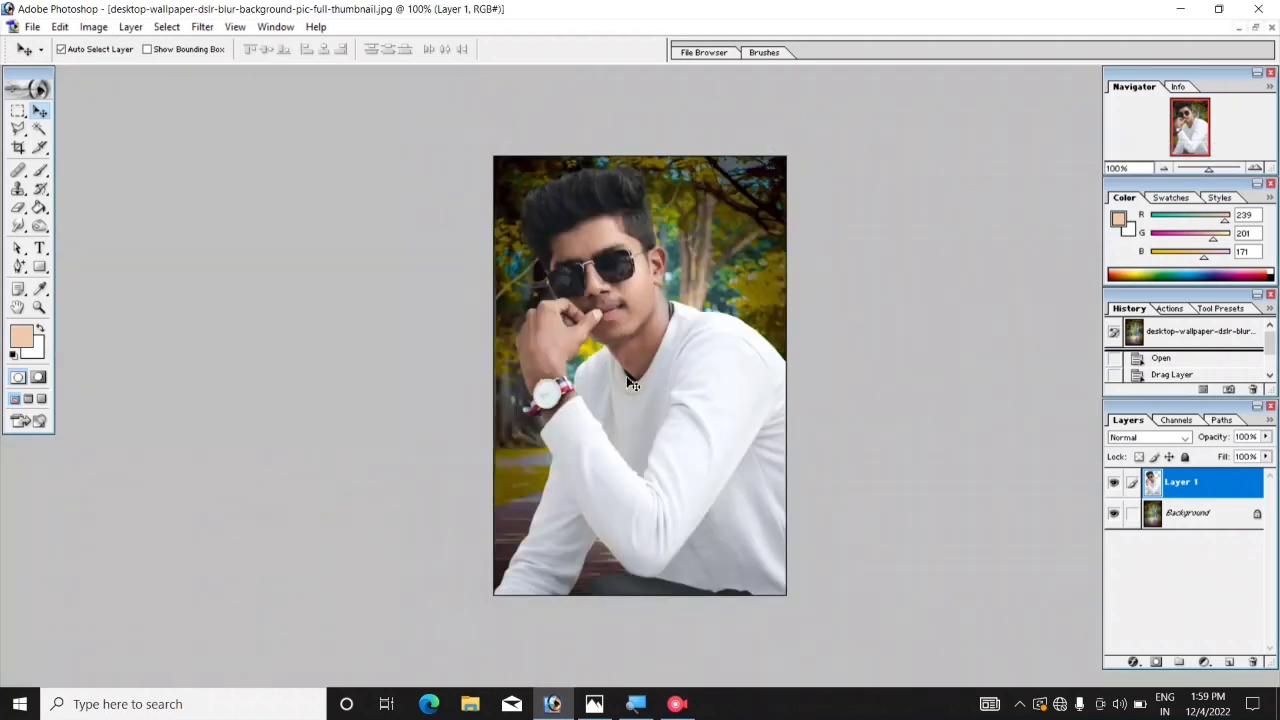
{"action": "mouse_move", "coordinate": [631, 383]}
{"action": "left_mouse_down"}
{"action": "mouse_move", "coordinate": [608, 357]}
{"action": "mouse_move", "coordinate": [620, 379]}
{"action": "left_mouse_up"}
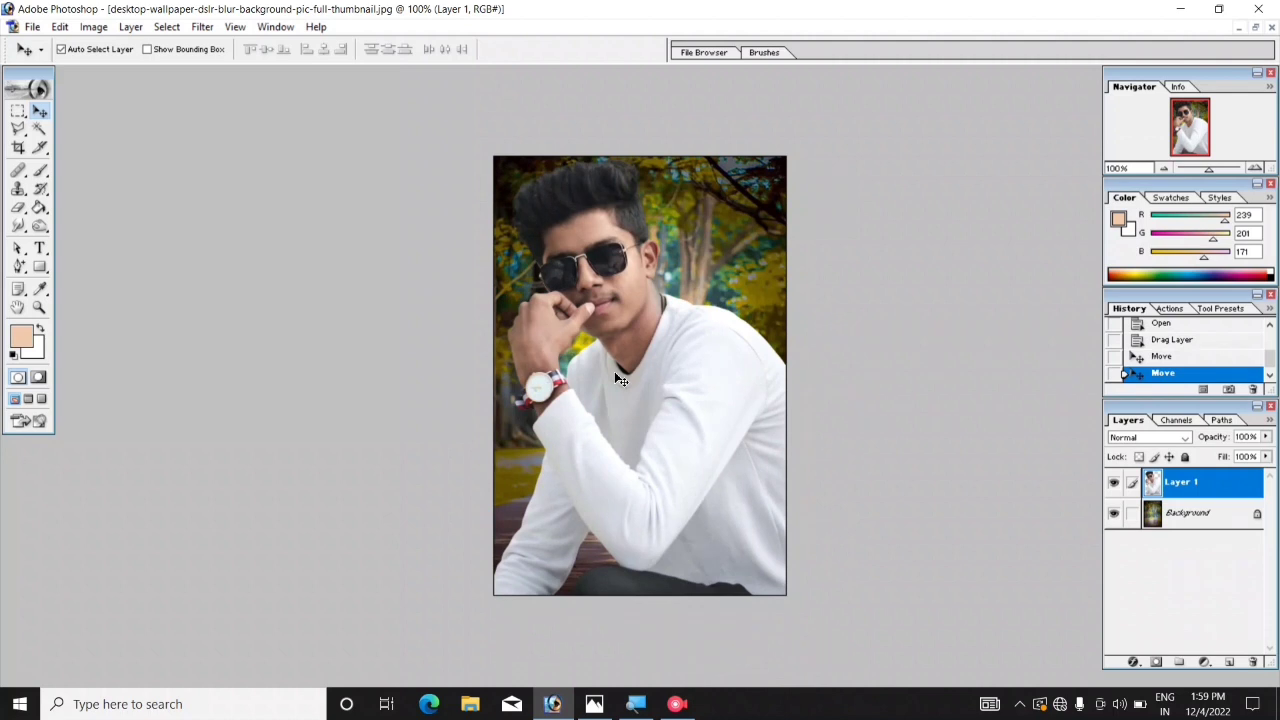
Free Transform the man's layer to 84.6% and place him at the bottom of the scene.
{"action": "key", "text": "ctrl+t"}
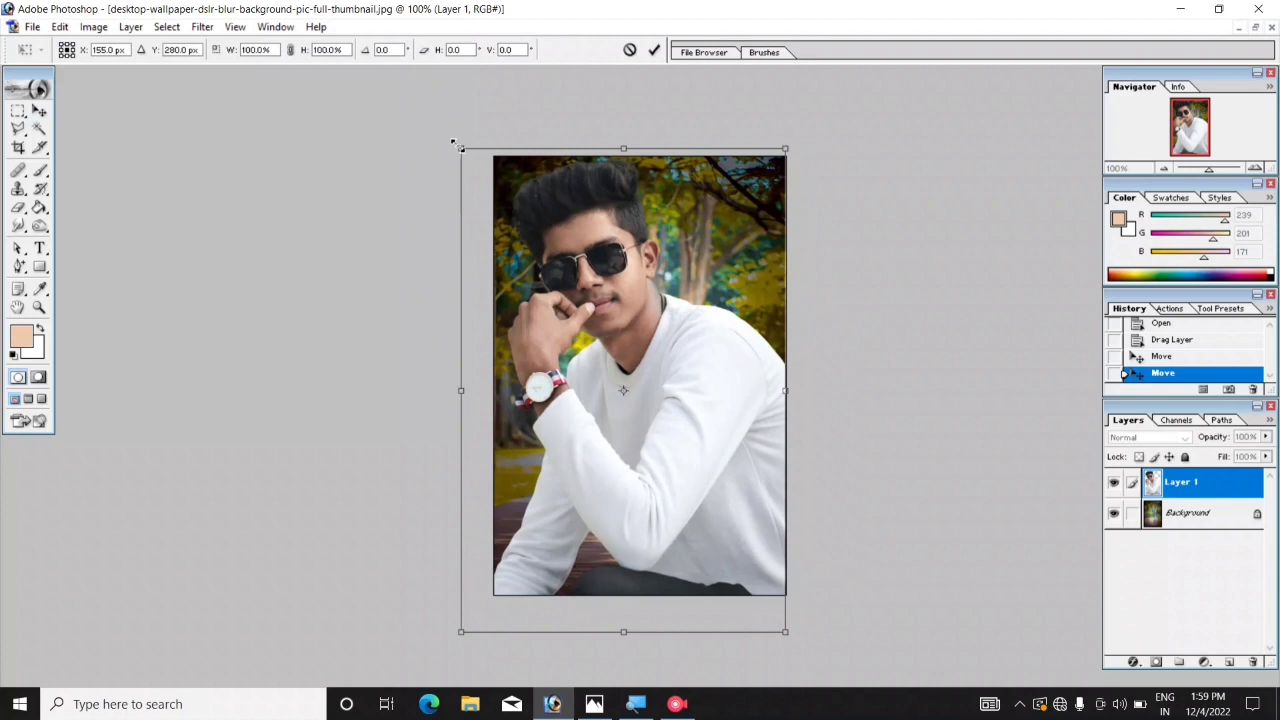
{"action": "left_click_drag", "start_coordinate": [458, 146], "coordinate": [511, 212]}
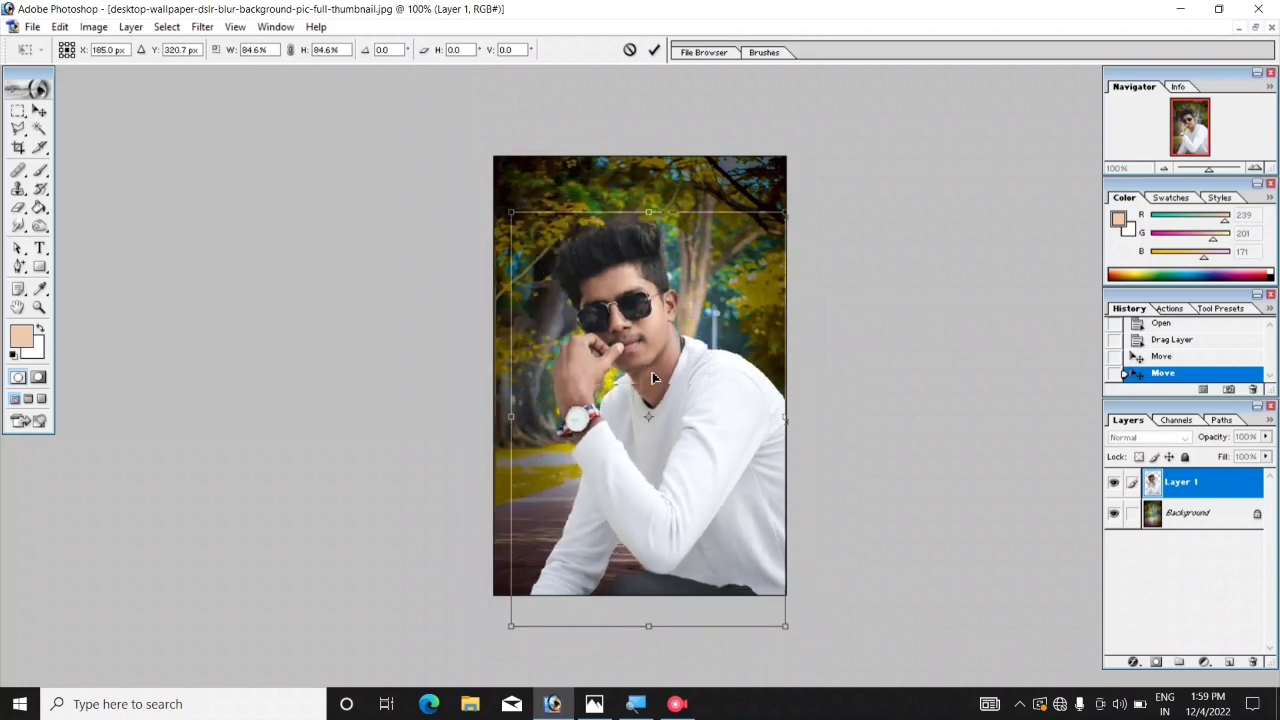
{"action": "left_click_drag", "start_coordinate": [652, 377], "coordinate": [634, 368]}
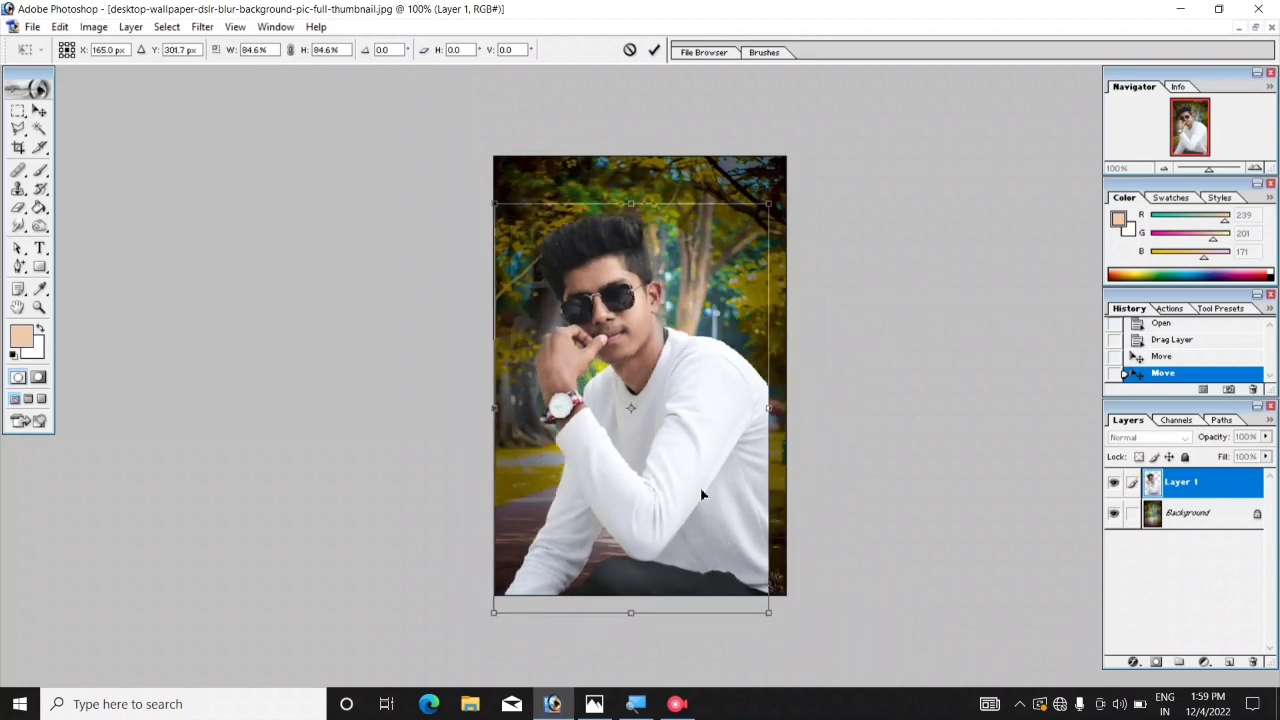
{"action": "mouse_move", "coordinate": [701, 494]}
{"action": "left_mouse_down"}
{"action": "mouse_move", "coordinate": [715, 500]}
{"action": "mouse_move", "coordinate": [713, 478]}
{"action": "left_mouse_up"}
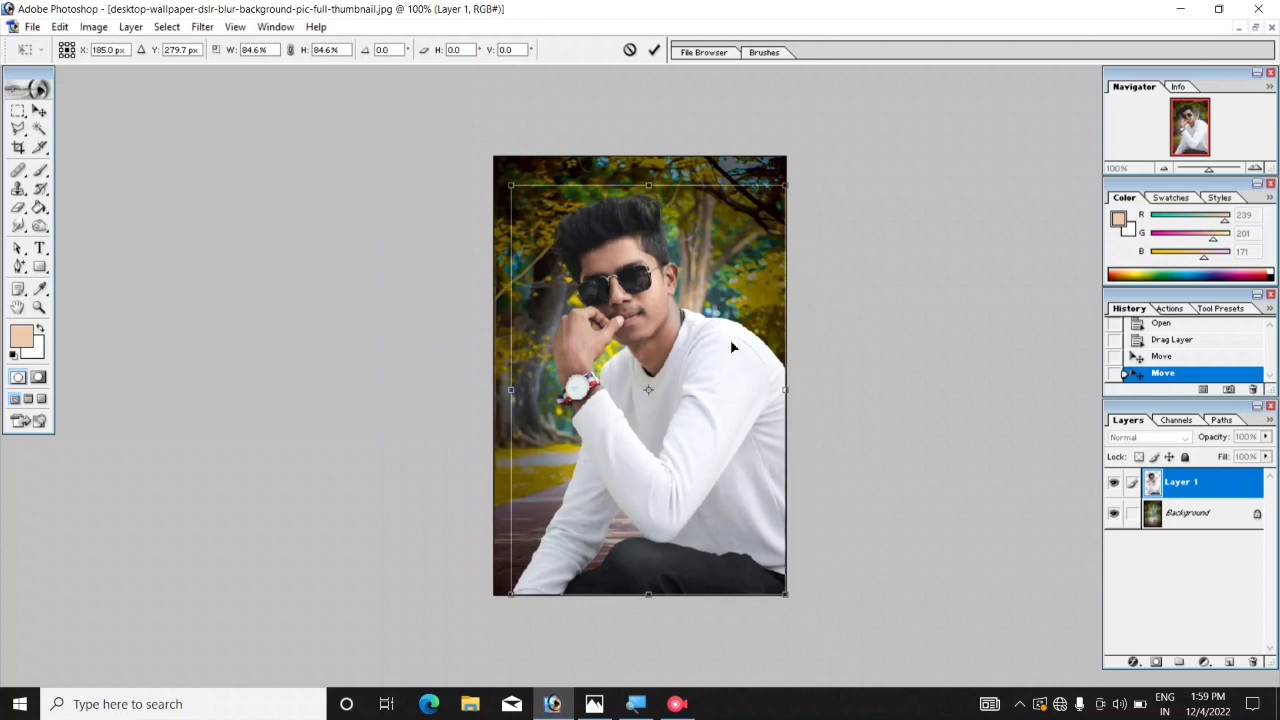
{"action": "left_click", "coordinate": [657, 50]}
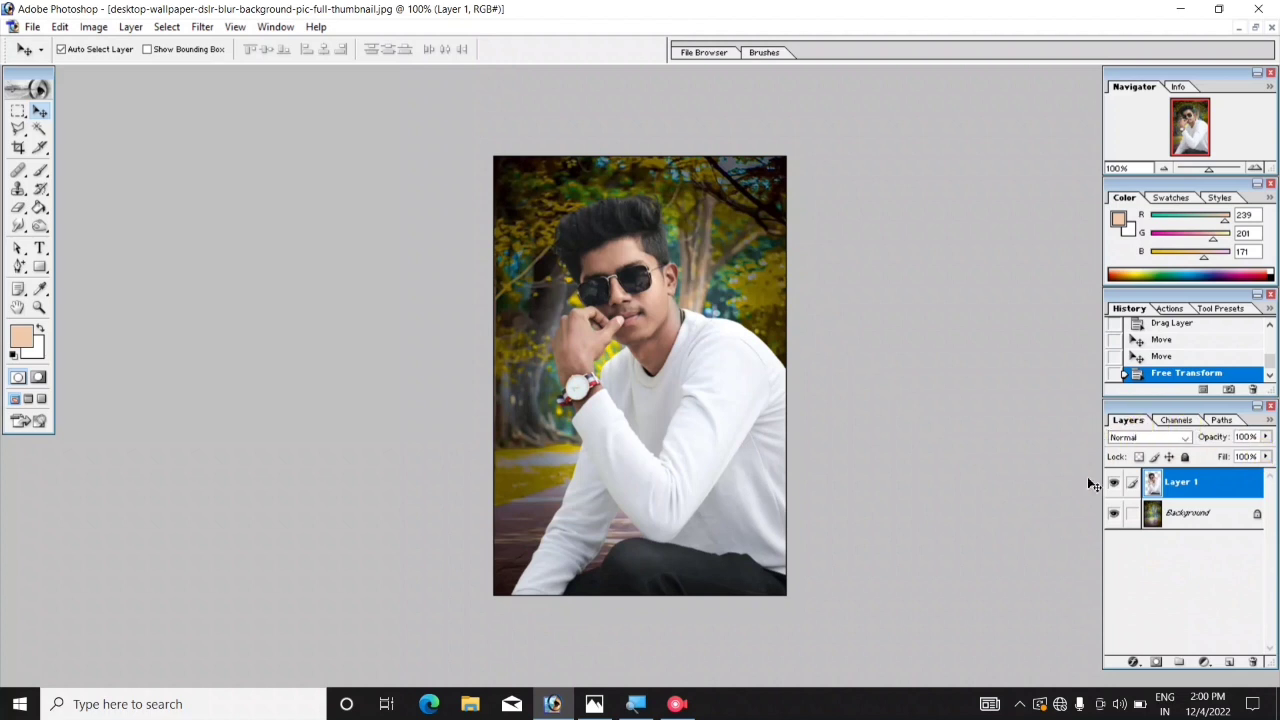
{"action": "left_click", "coordinate": [1185, 543]}
{"action": "left_click", "coordinate": [277, 28]}
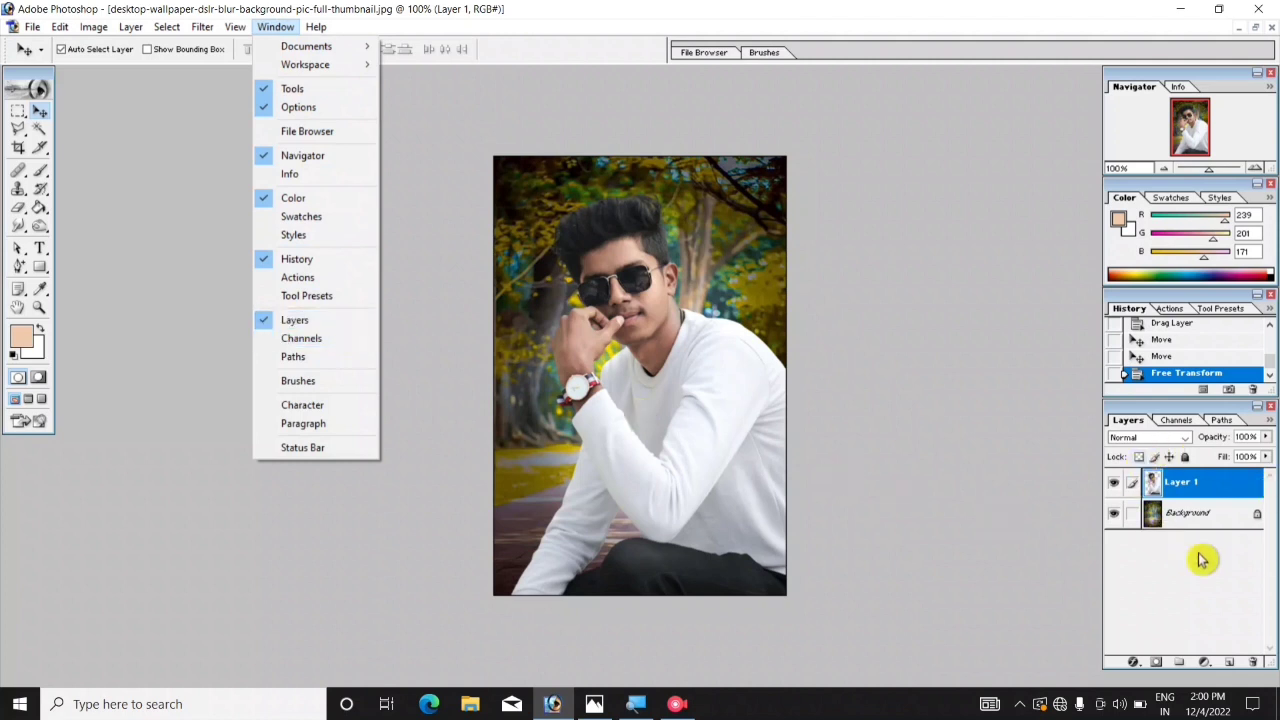
{"action": "left_click", "coordinate": [877, 434]}
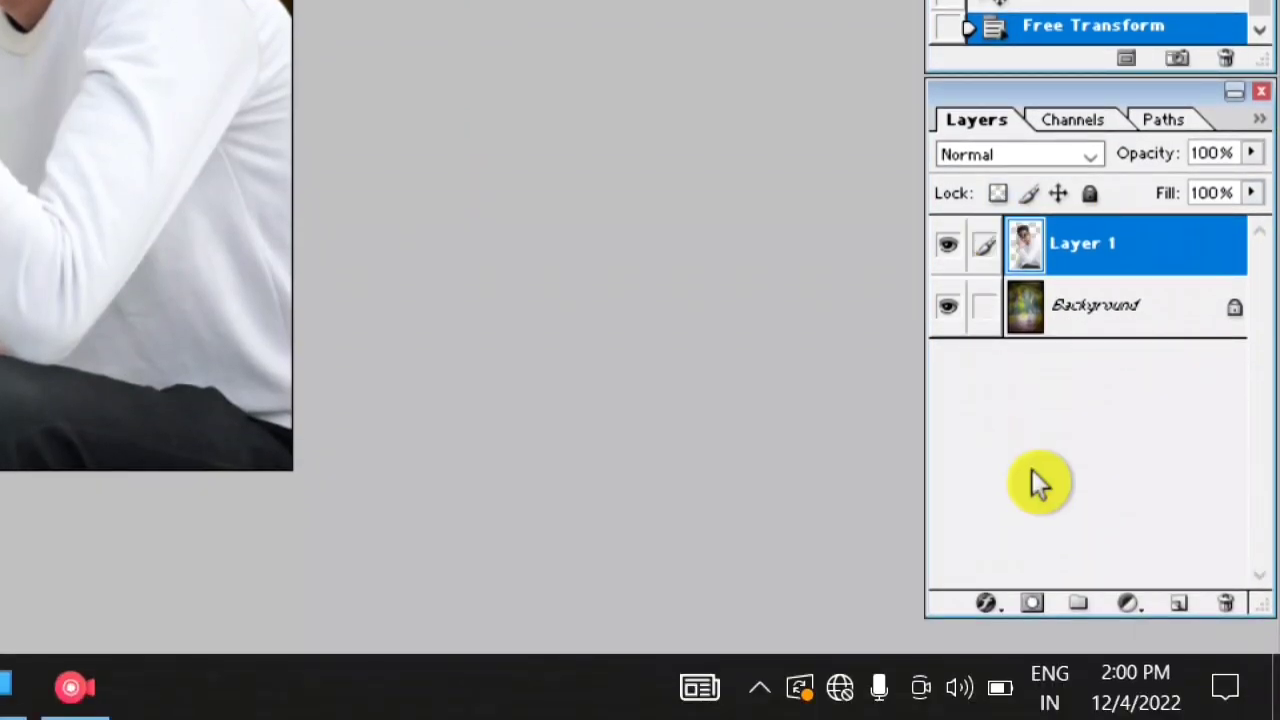
Add a bright blue (4962F8) Solid Color fill layer above Layer 1 and invert its mask.
{"action": "left_click", "coordinate": [1124, 606]}
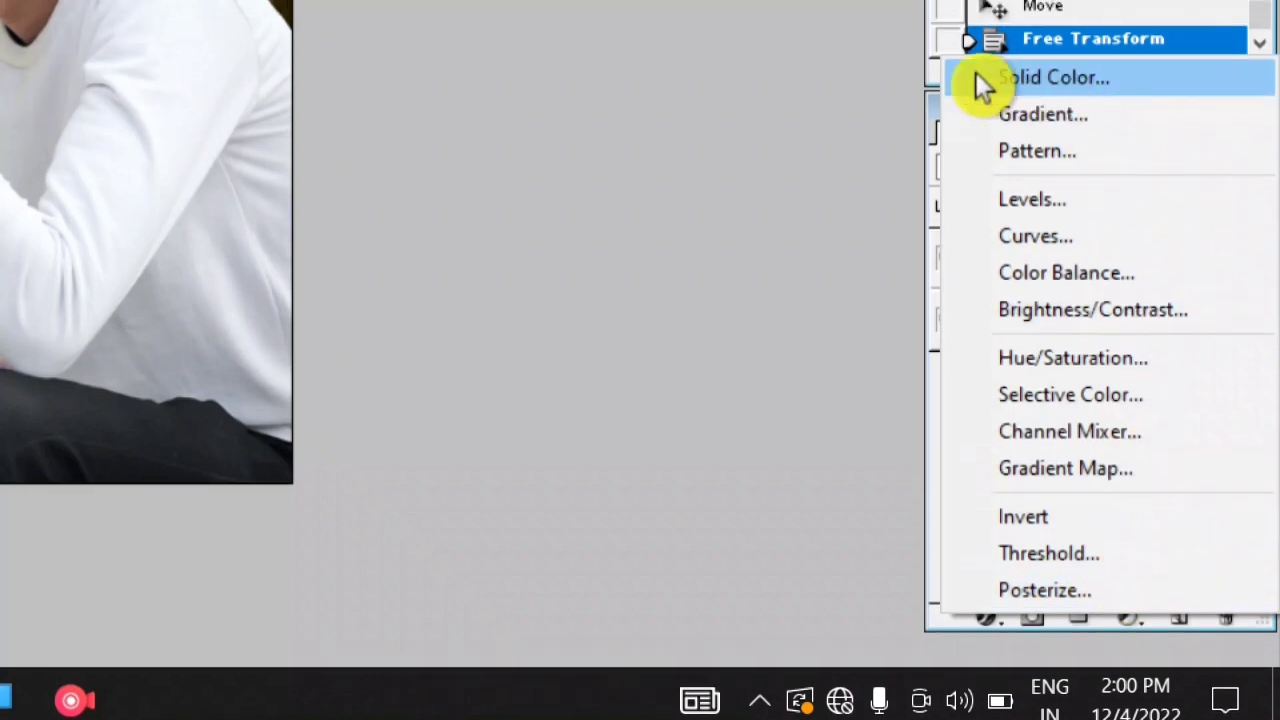
{"action": "left_click", "coordinate": [1058, 83]}
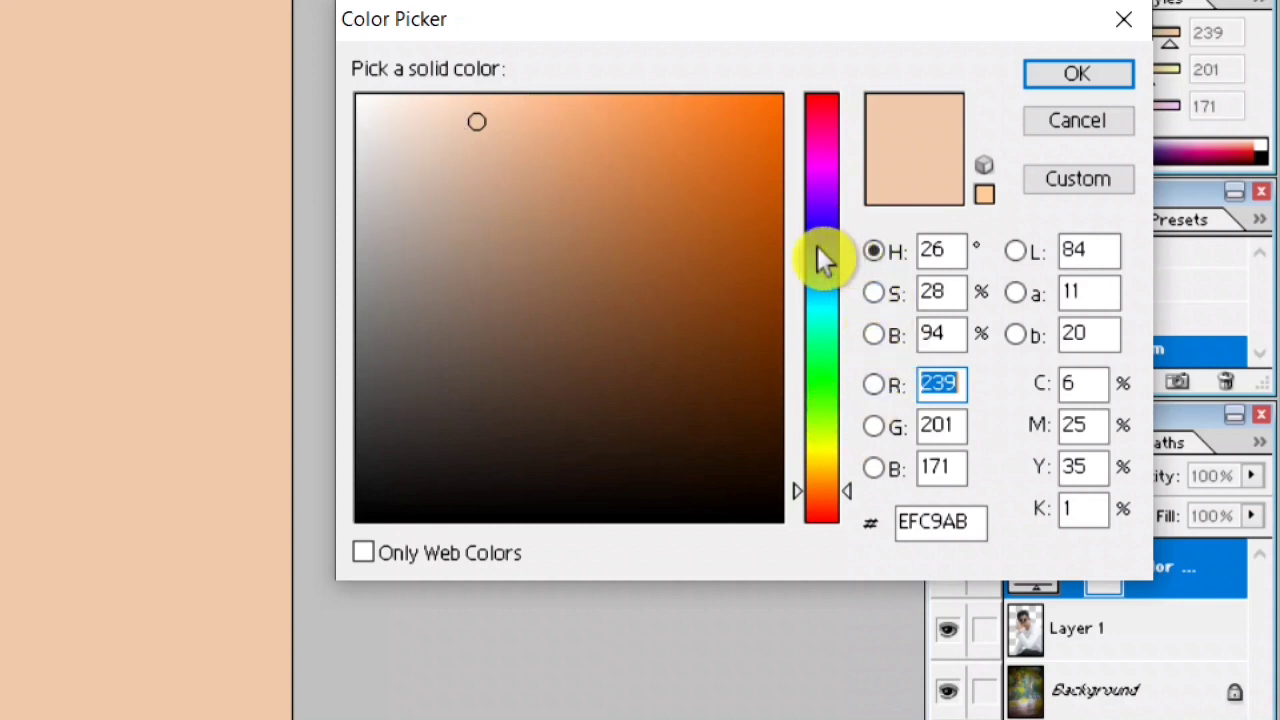
{"action": "left_click", "coordinate": [817, 247]}
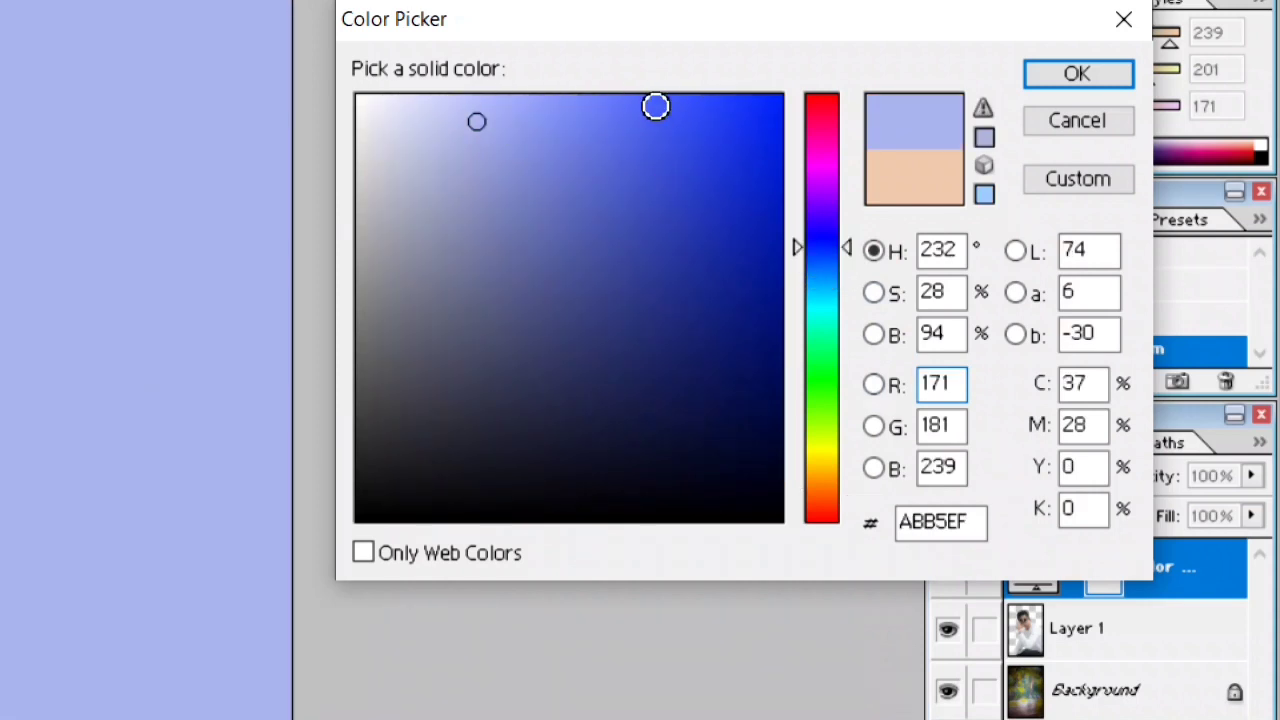
{"action": "left_click", "coordinate": [655, 106]}
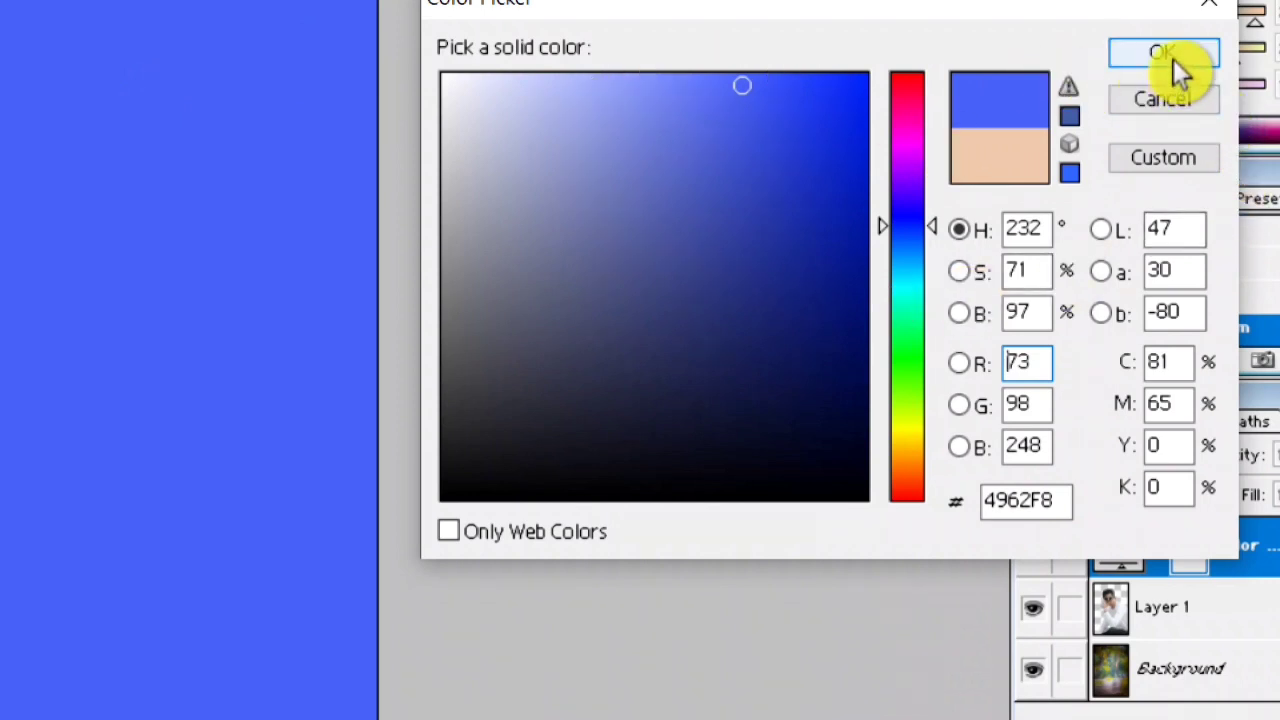
{"action": "left_click", "coordinate": [1173, 59]}
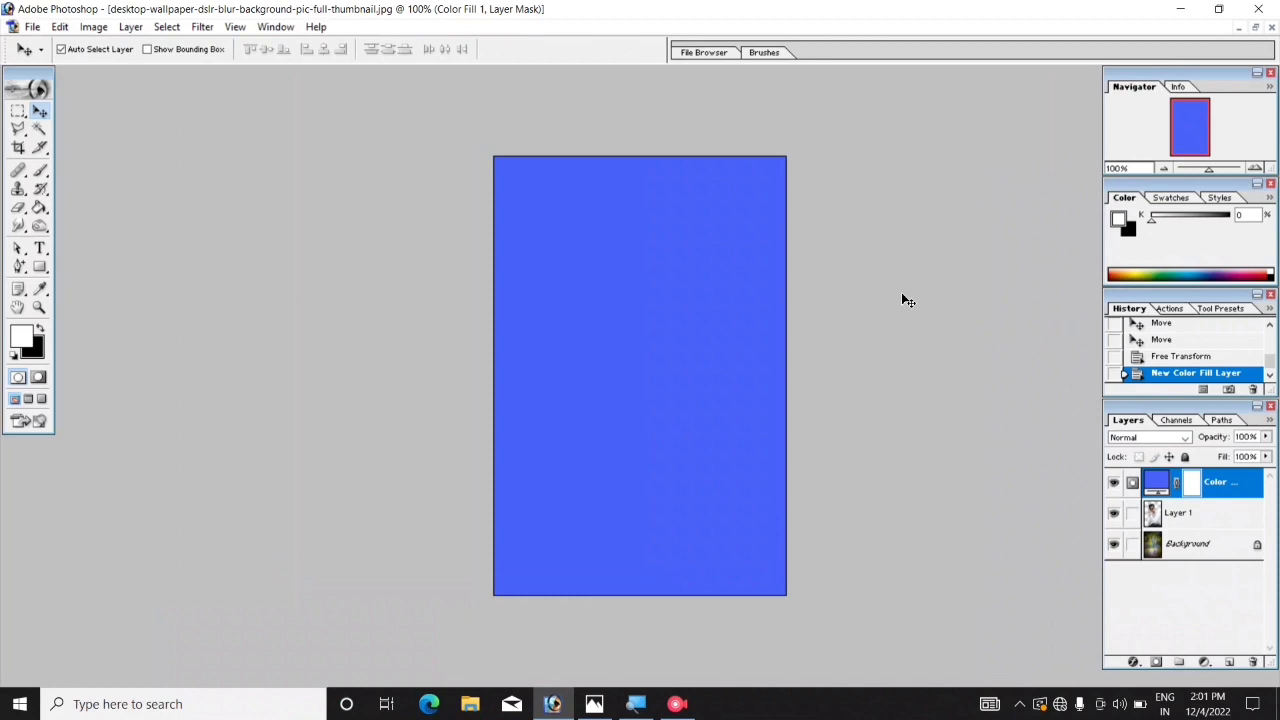
{"action": "key", "text": "ctrl+i"}
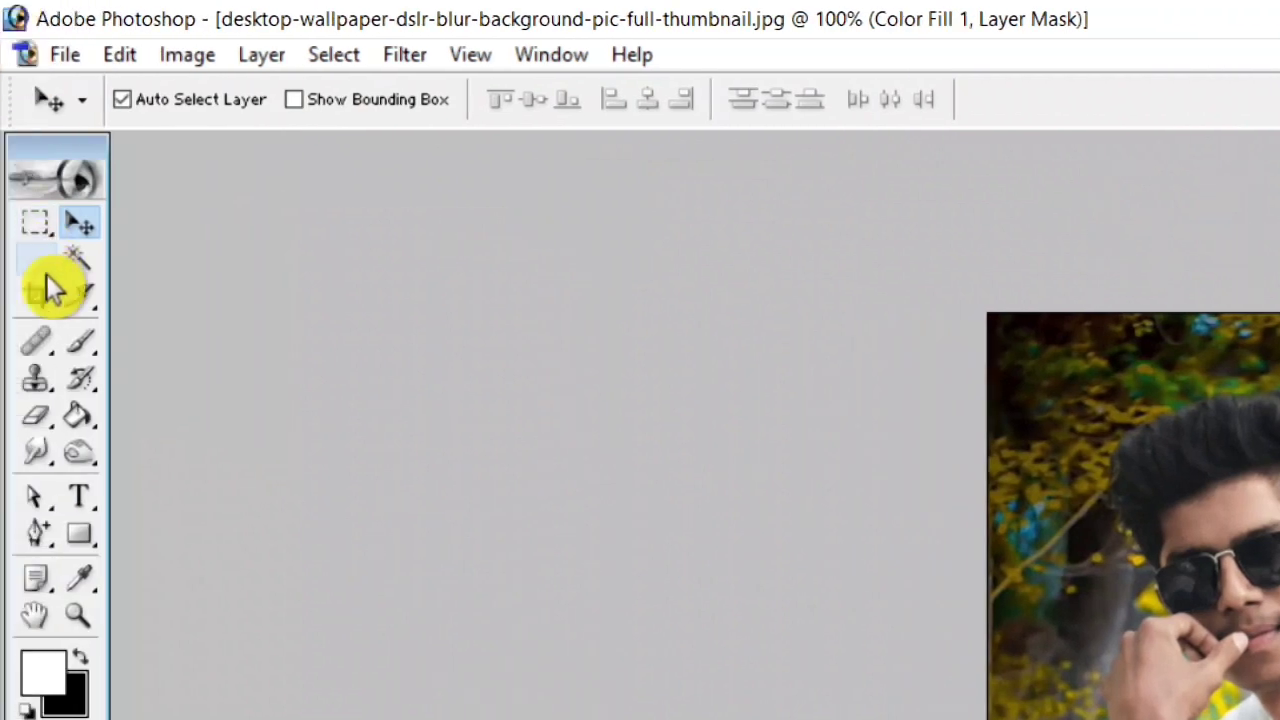
Set up the Brush Tool with a 22 px Master Diameter and zoom in on the photo.
{"action": "left_click", "coordinate": [79, 346]}
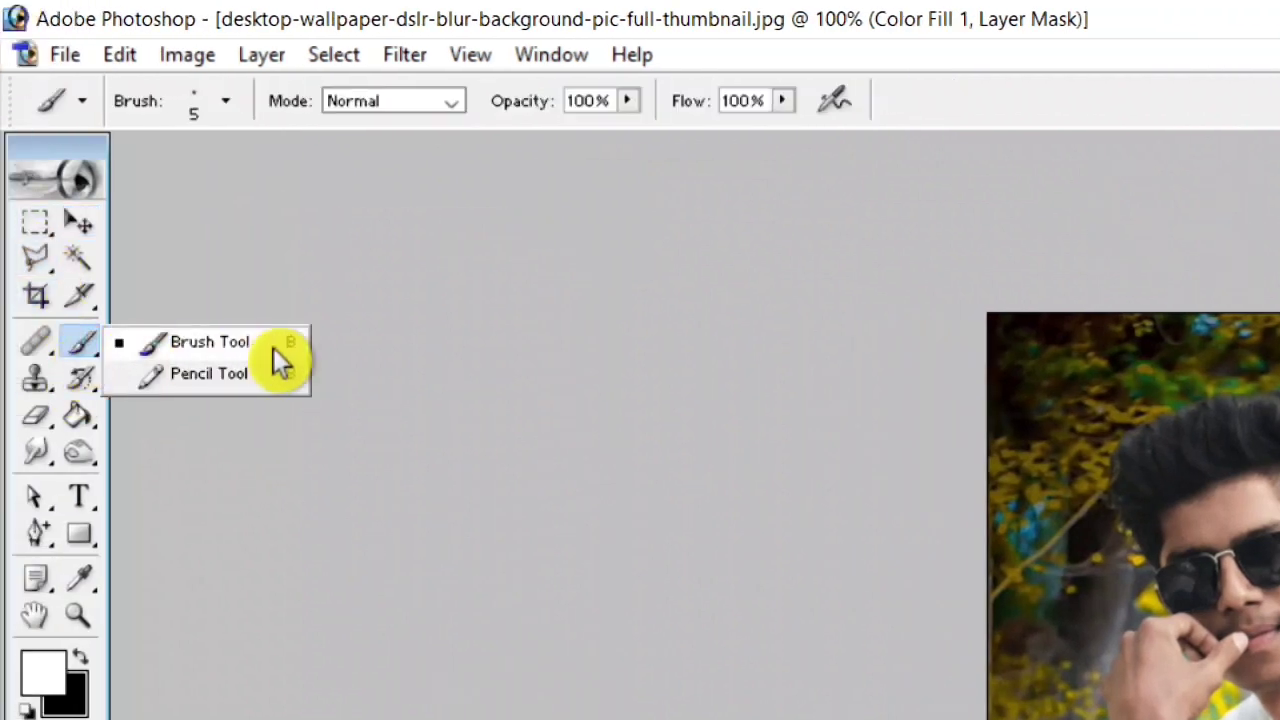
{"action": "left_click", "coordinate": [212, 343]}
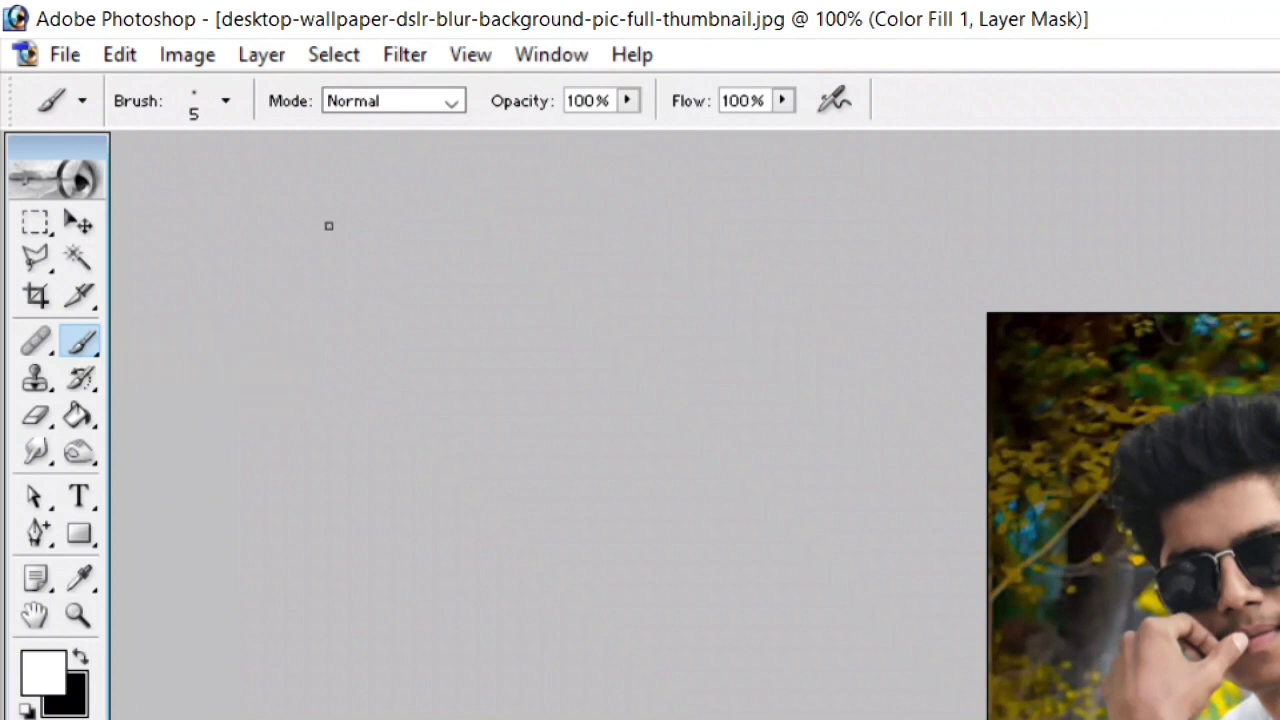
{"action": "left_click", "coordinate": [224, 108]}
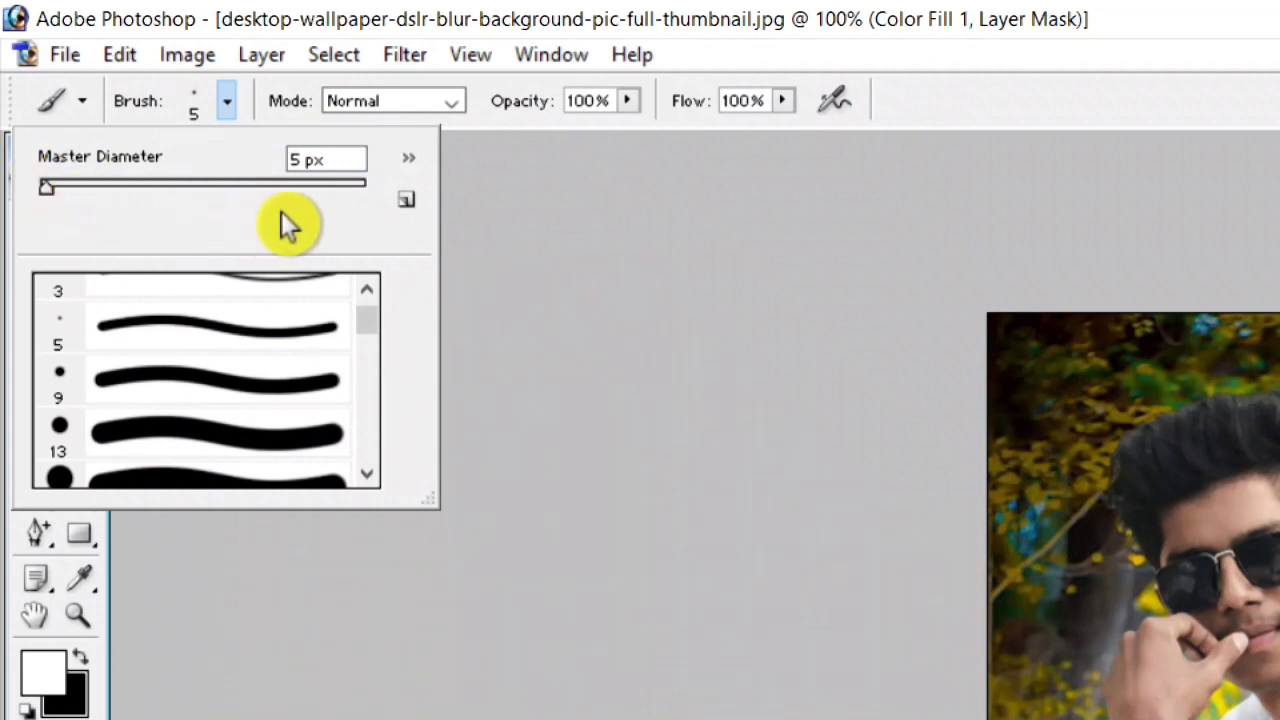
{"action": "scroll", "coordinate": [120, 447], "scroll_direction": "down", "scroll_amount": 1}
{"action": "scroll", "coordinate": [197, 365], "scroll_direction": "down", "scroll_amount": 1}
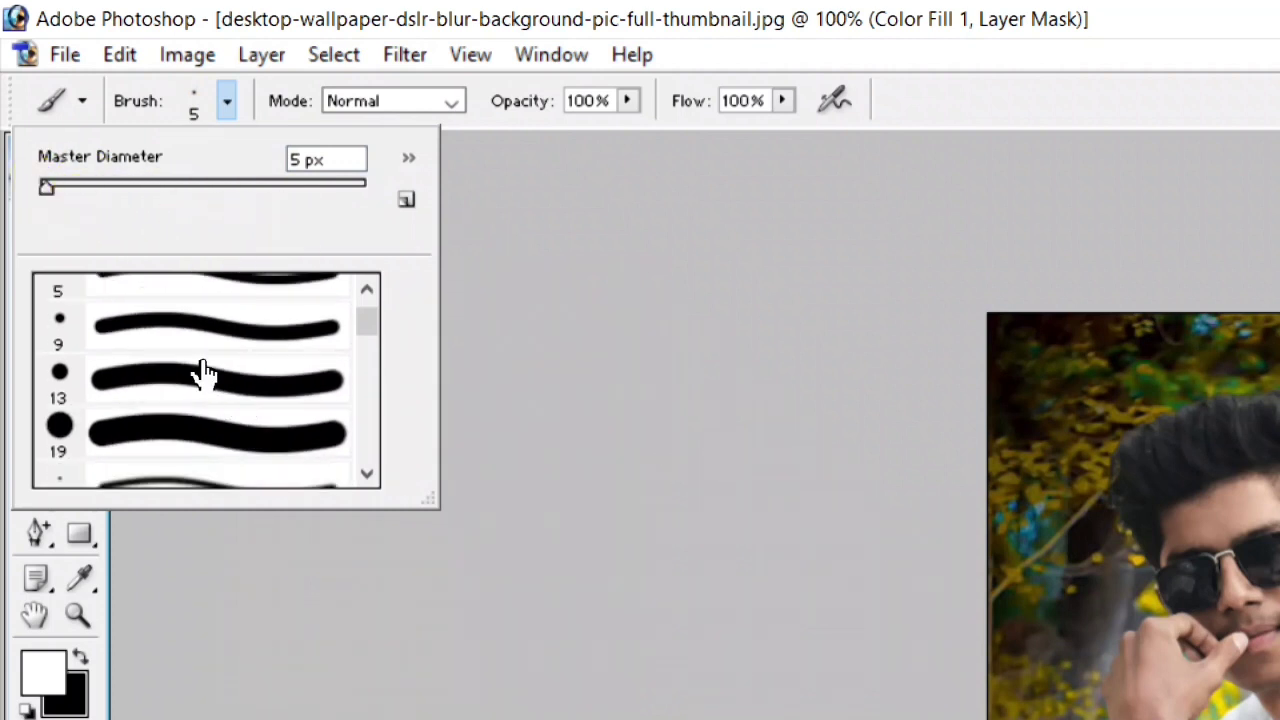
{"action": "scroll", "coordinate": [197, 360], "scroll_direction": "up", "scroll_amount": 1}
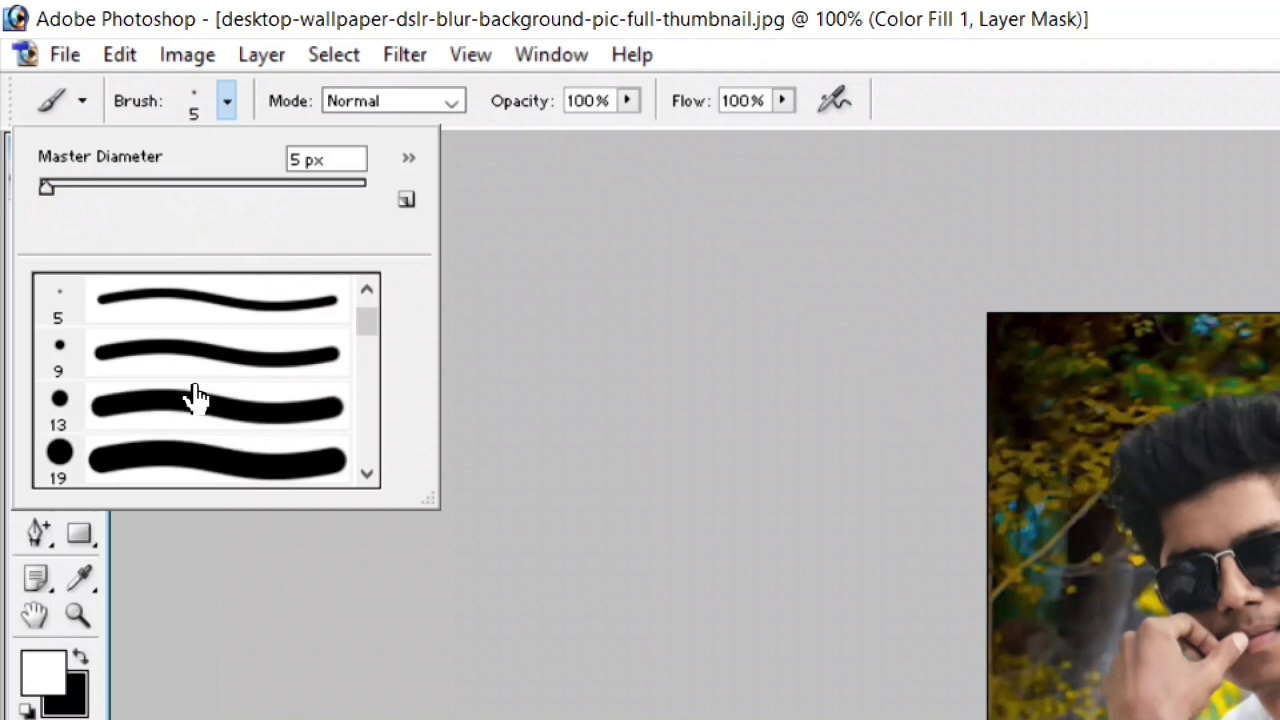
{"action": "left_click", "coordinate": [176, 366]}
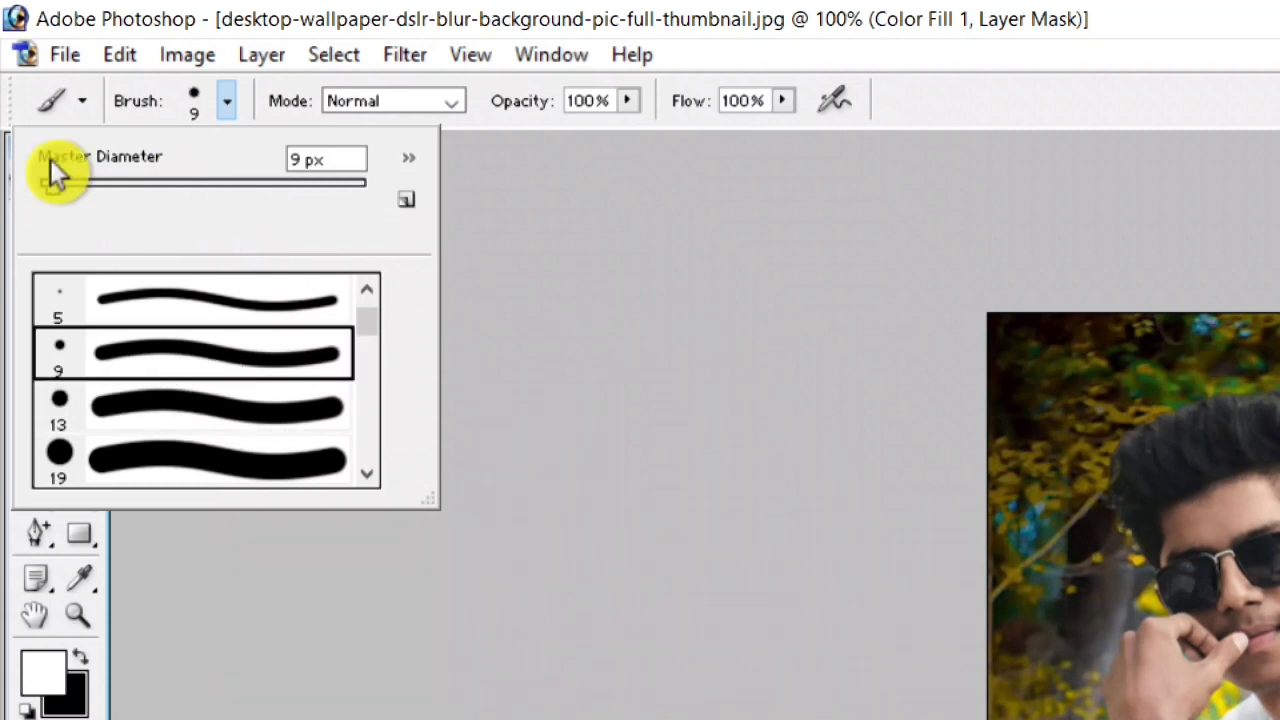
{"action": "left_click_drag", "start_coordinate": [65, 189], "coordinate": [74, 191]}
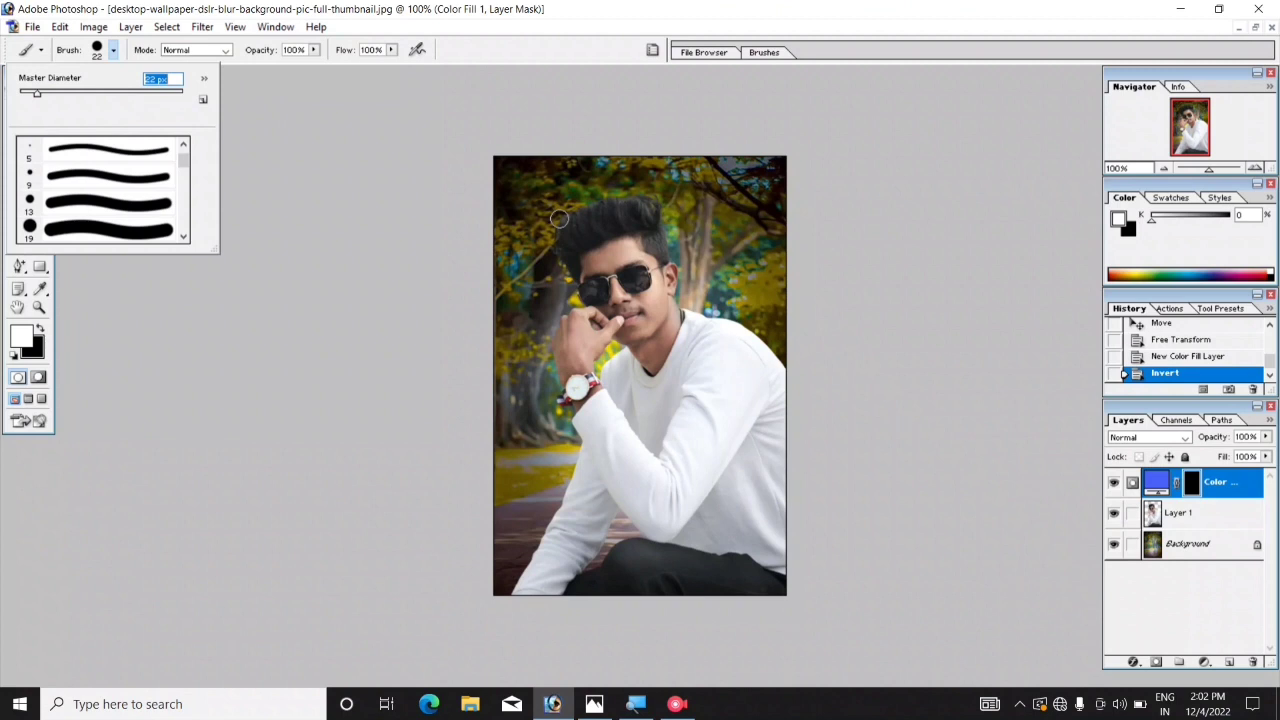
{"action": "key", "text": "ctrl+plus"}
{"action": "key", "text": "ctrl+plus"}
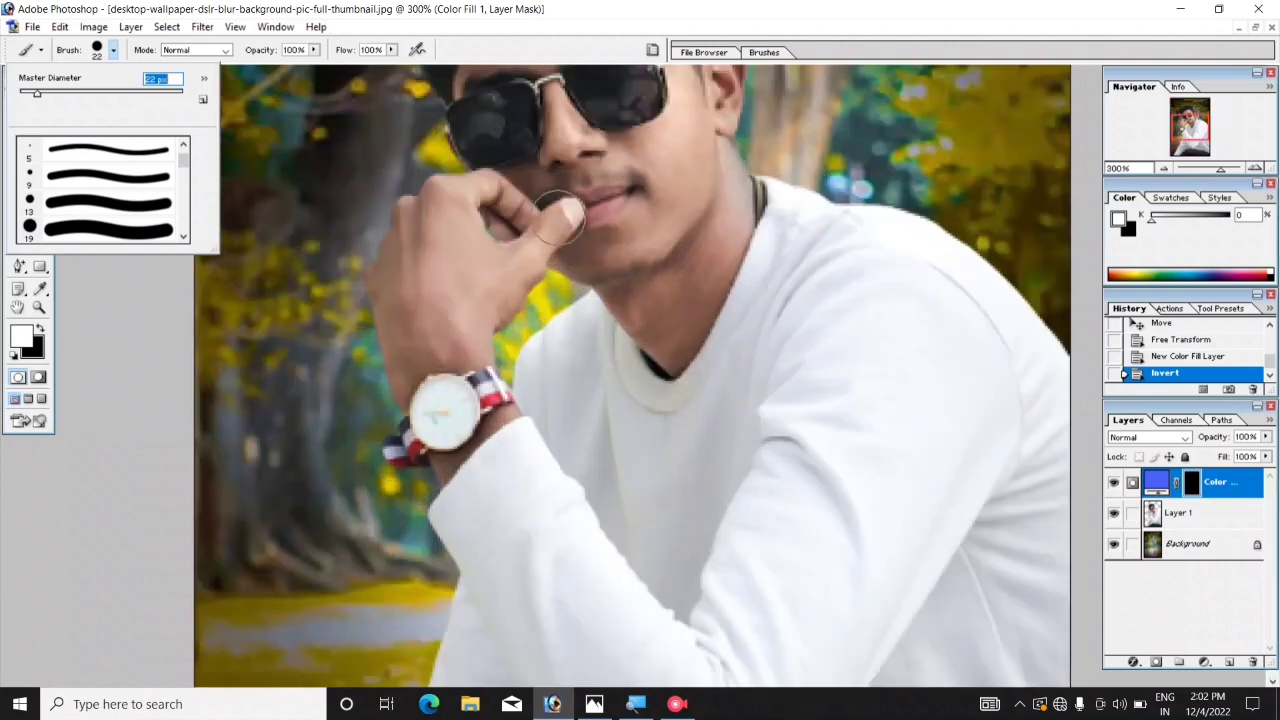
{"action": "key", "text": "ctrl+minus"}
{"action": "key", "text": "ctrl+minus"}
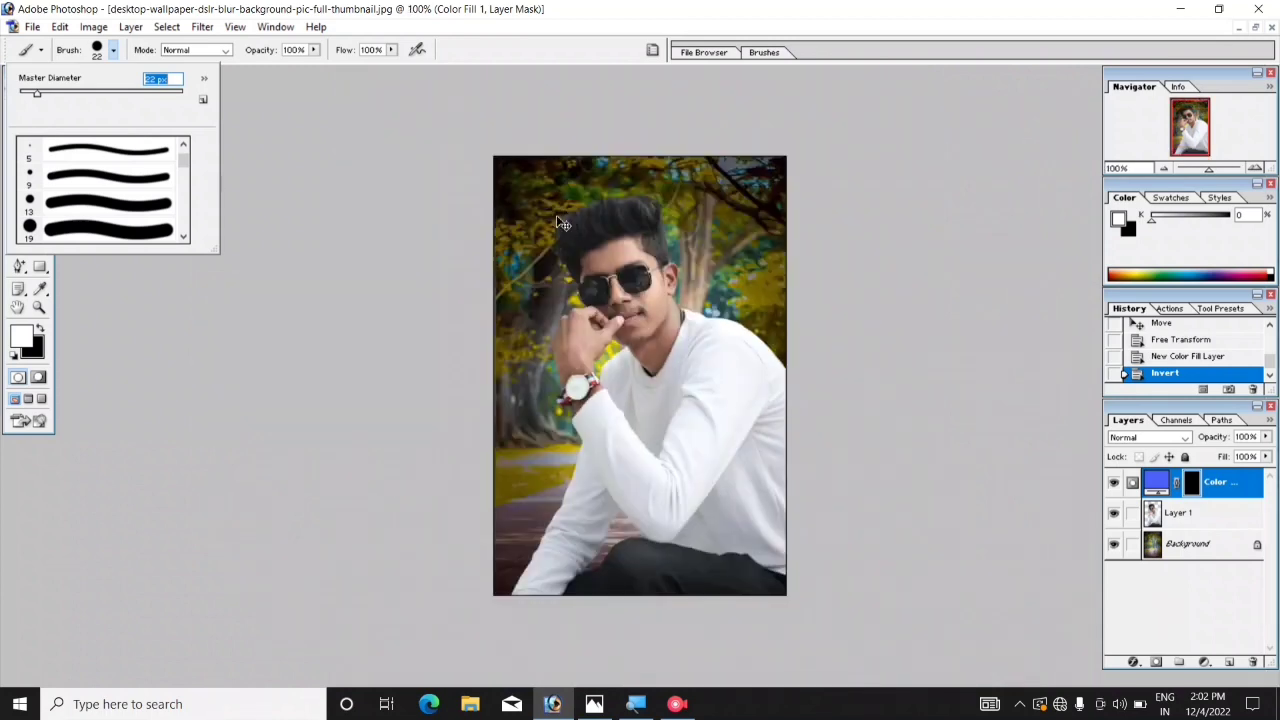
{"action": "key", "text": "ctrl+plus"}
{"action": "key", "text": "ctrl+plus"}
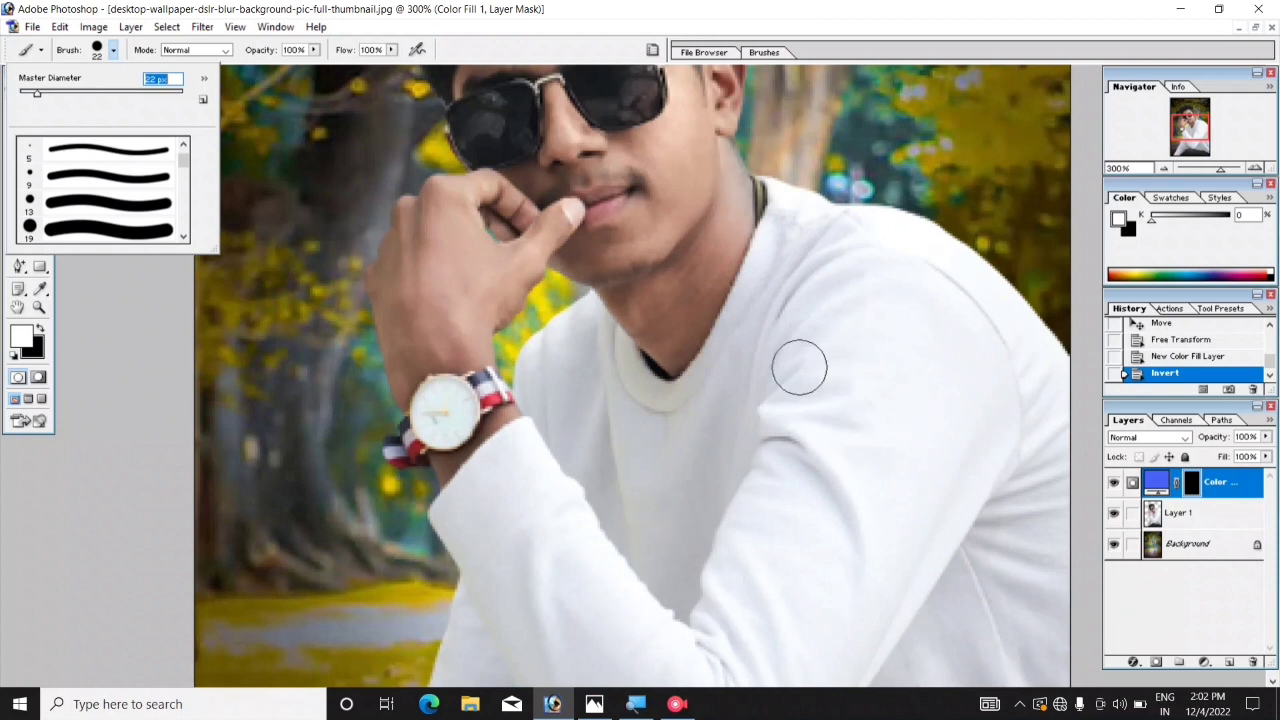
Paint blue onto the man's right sleeve and set the fill layer's blend mode to Multiply.
{"action": "mouse_move", "coordinate": [895, 400]}
{"action": "left_mouse_down"}
{"action": "mouse_move", "coordinate": [815, 565]}
{"action": "mouse_move", "coordinate": [820, 510]}
{"action": "mouse_move", "coordinate": [875, 515]}
{"action": "mouse_move", "coordinate": [895, 500]}
{"action": "left_mouse_up"}
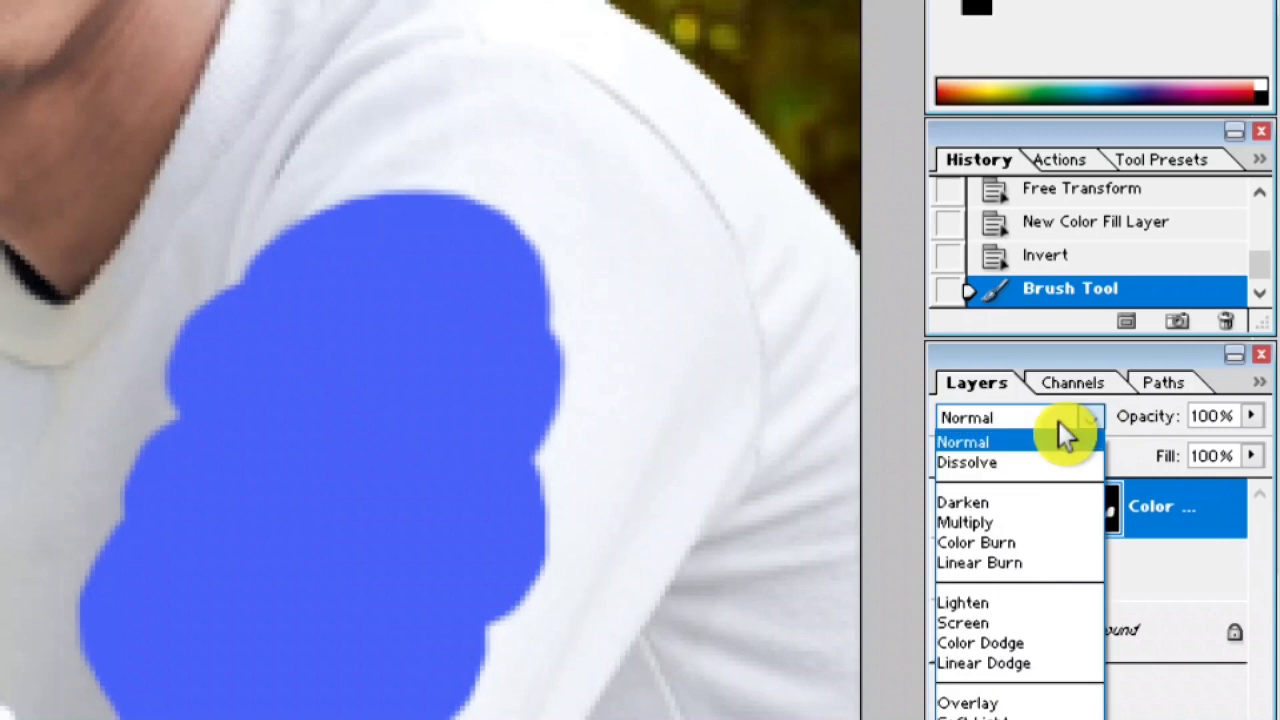
{"action": "left_click", "coordinate": [1022, 521]}
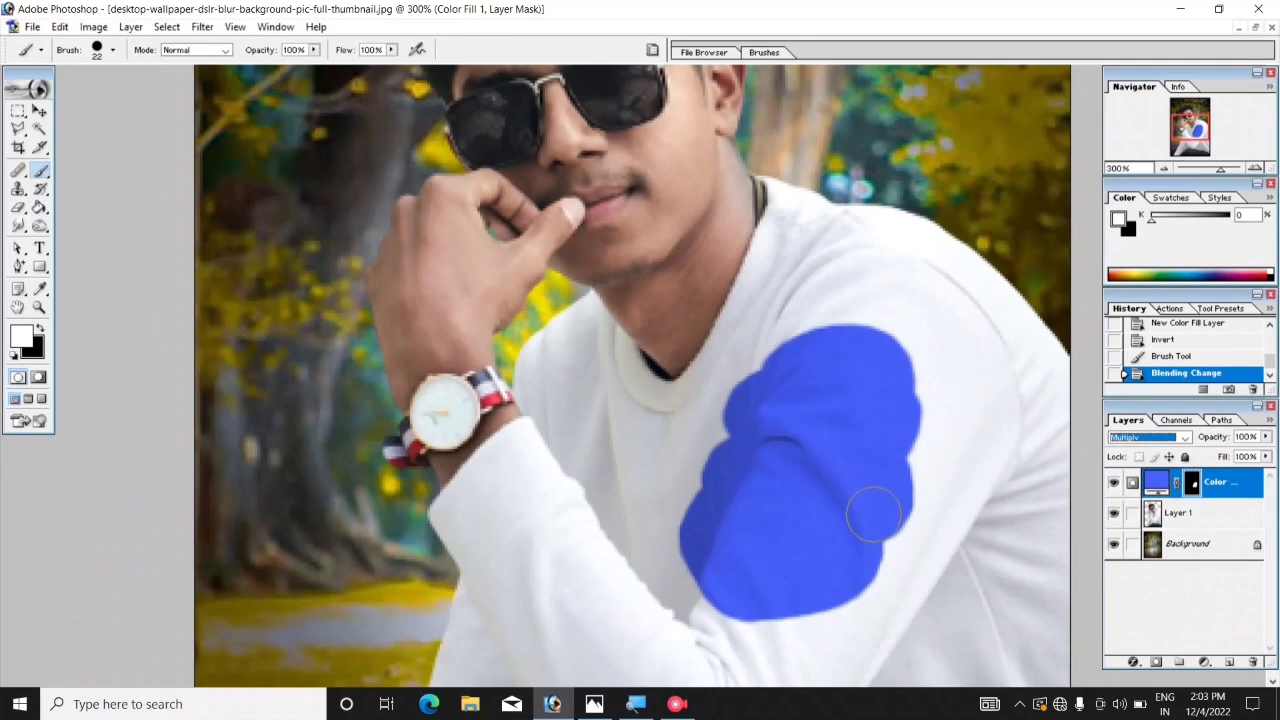
Paint blue over the lower arm, sleeve edges, shoulder and torso of the sweater.
{"action": "scroll", "coordinate": [857, 495], "scroll_direction": "down", "scroll_amount": 1}
{"action": "scroll", "coordinate": [857, 495], "scroll_direction": "down", "scroll_amount": 1}
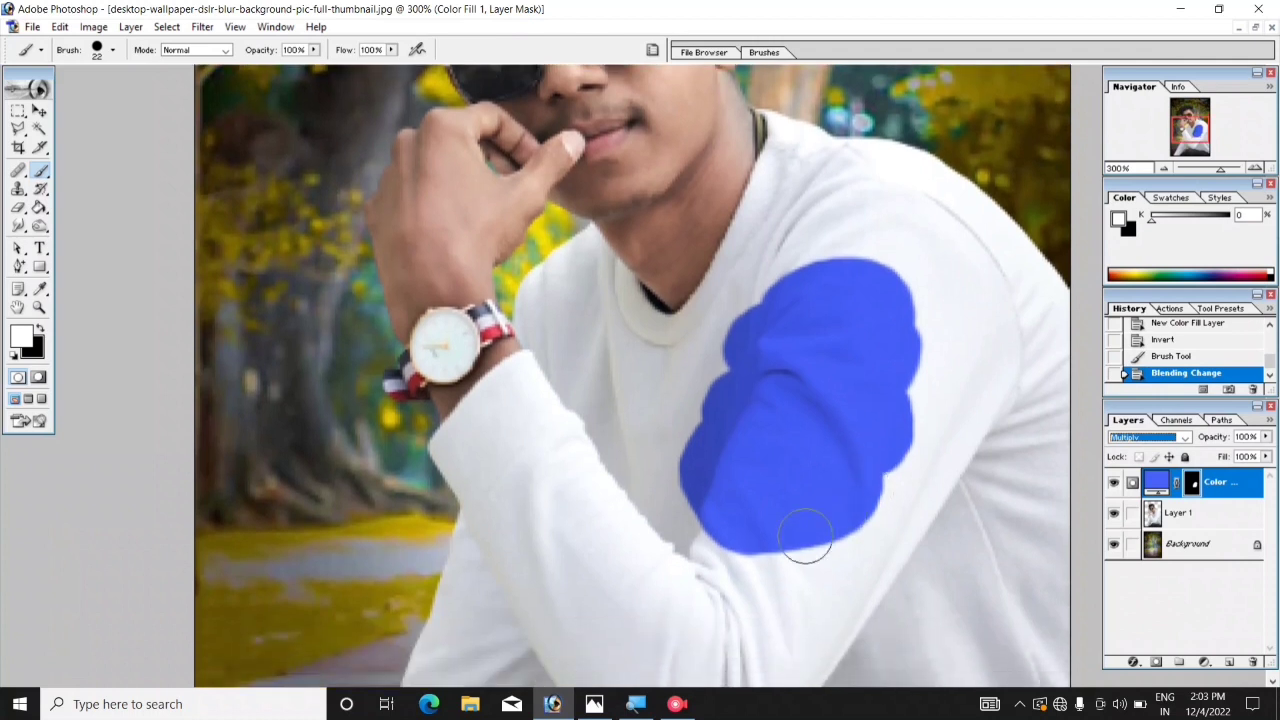
{"action": "mouse_move", "coordinate": [805, 537]}
{"action": "left_mouse_down"}
{"action": "mouse_move", "coordinate": [760, 575]}
{"action": "mouse_move", "coordinate": [700, 565]}
{"action": "mouse_move", "coordinate": [830, 515]}
{"action": "mouse_move", "coordinate": [918, 418]}
{"action": "mouse_move", "coordinate": [808, 285]}
{"action": "left_mouse_up"}
{"action": "mouse_move", "coordinate": [723, 434]}
{"action": "left_mouse_down"}
{"action": "mouse_move", "coordinate": [675, 538]}
{"action": "mouse_move", "coordinate": [685, 592]}
{"action": "mouse_move", "coordinate": [820, 595]}
{"action": "left_mouse_up"}
{"action": "mouse_move", "coordinate": [955, 430]}
{"action": "left_mouse_down"}
{"action": "mouse_move", "coordinate": [948, 357]}
{"action": "mouse_move", "coordinate": [920, 287]}
{"action": "mouse_move", "coordinate": [829, 294]}
{"action": "mouse_move", "coordinate": [894, 277]}
{"action": "mouse_move", "coordinate": [943, 371]}
{"action": "mouse_move", "coordinate": [945, 410]}
{"action": "left_mouse_up"}
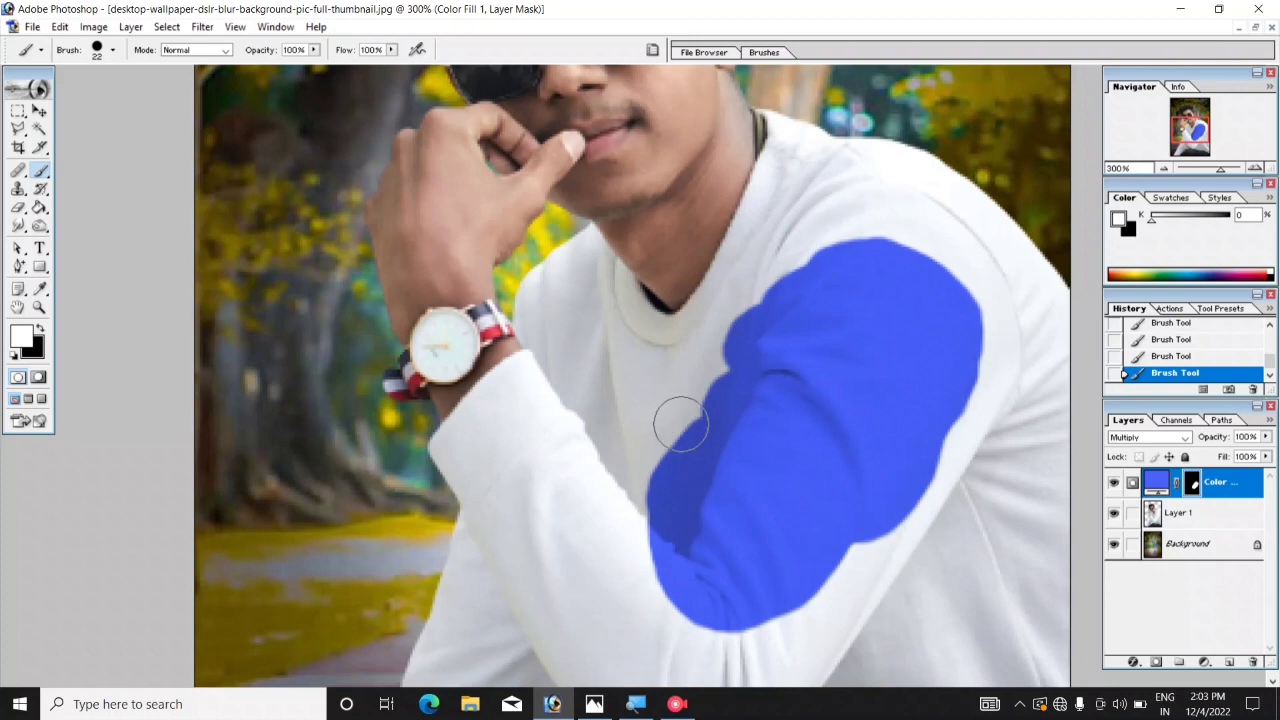
{"action": "left_click_drag", "start_coordinate": [681, 425], "coordinate": [620, 600]}
{"action": "scroll", "coordinate": [838, 552], "scroll_direction": "down", "scroll_amount": 2}
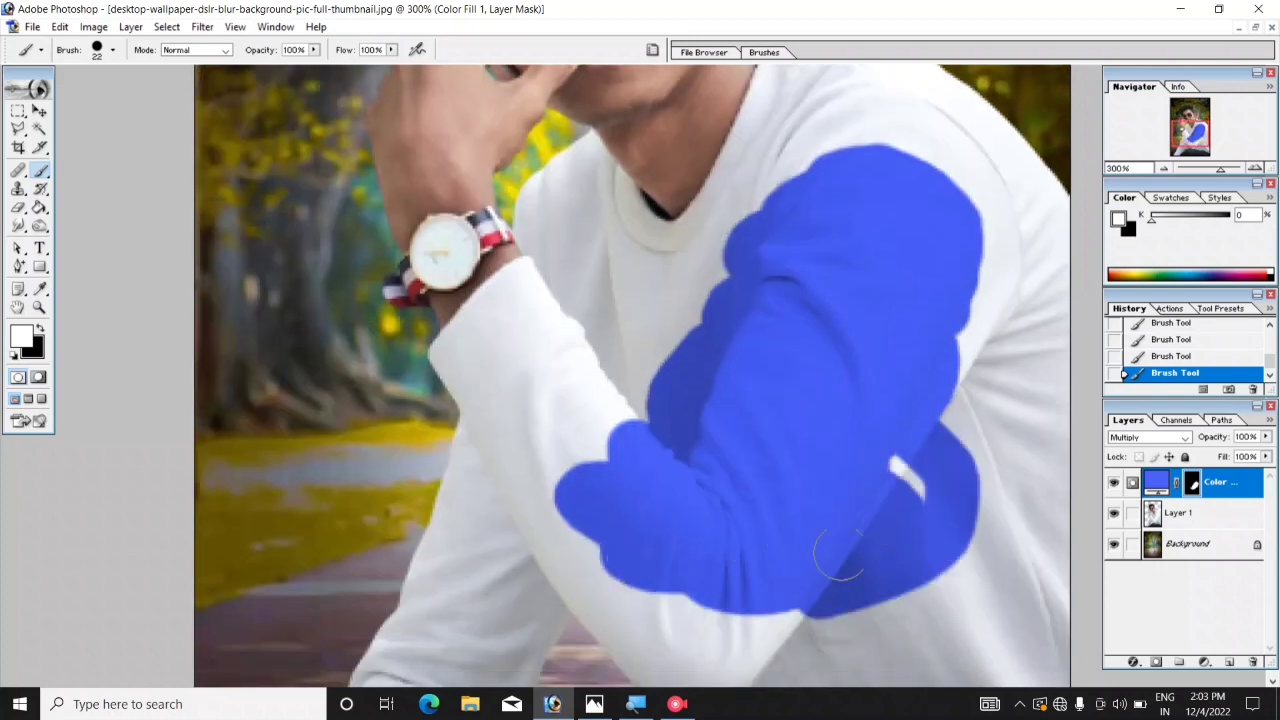
{"action": "scroll", "coordinate": [838, 552], "scroll_direction": "down", "scroll_amount": 5}
{"action": "mouse_move", "coordinate": [880, 420]}
{"action": "left_mouse_down"}
{"action": "mouse_move", "coordinate": [1050, 540]}
{"action": "mouse_move", "coordinate": [965, 210]}
{"action": "left_mouse_up"}
{"action": "scroll", "coordinate": [991, 291], "scroll_direction": "up", "scroll_amount": 4}
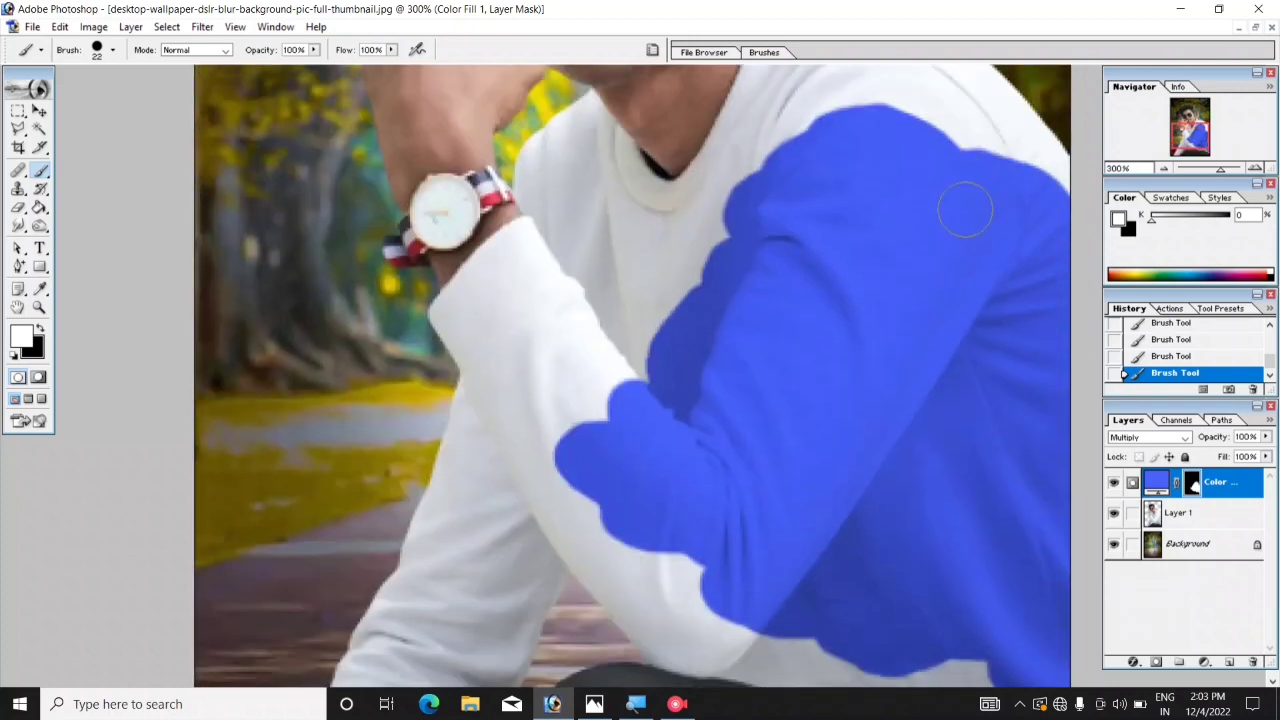
{"action": "scroll", "coordinate": [723, 357], "scroll_direction": "down", "scroll_amount": 2}
{"action": "scroll", "coordinate": [723, 386], "scroll_direction": "down", "scroll_amount": 3}
{"action": "left_click_drag", "start_coordinate": [640, 230], "coordinate": [723, 386]}
{"action": "scroll", "coordinate": [843, 343], "scroll_direction": "up", "scroll_amount": 3}
{"action": "scroll", "coordinate": [843, 343], "scroll_direction": "up", "scroll_amount": 4}
{"action": "left_click_drag", "start_coordinate": [900, 200], "coordinate": [860, 160]}
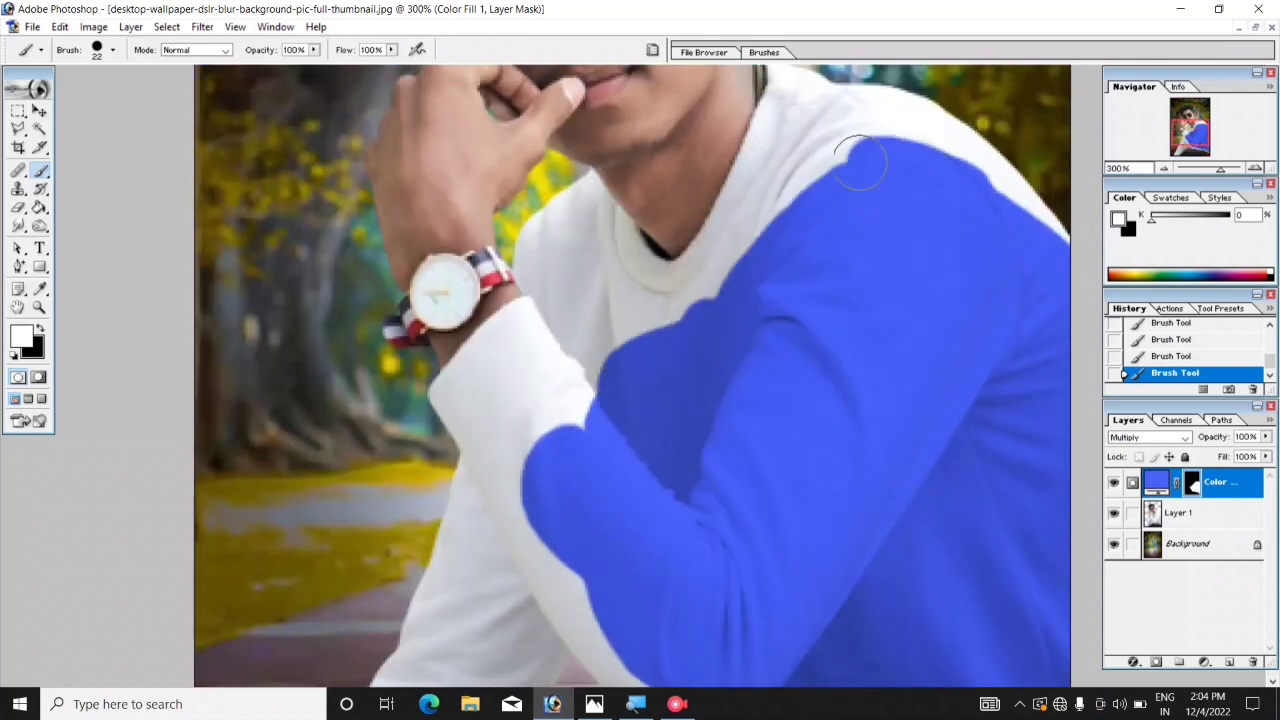
{"action": "scroll", "coordinate": [860, 160], "scroll_direction": "down", "scroll_amount": 5}
{"action": "mouse_move", "coordinate": [523, 294]}
{"action": "left_mouse_down"}
{"action": "mouse_move", "coordinate": [571, 400]}
{"action": "mouse_move", "coordinate": [877, 534]}
{"action": "left_mouse_up"}
{"action": "scroll", "coordinate": [877, 534], "scroll_direction": "up", "scroll_amount": 4}
{"action": "mouse_move", "coordinate": [650, 250]}
{"action": "left_mouse_down"}
{"action": "mouse_move", "coordinate": [552, 330]}
{"action": "mouse_move", "coordinate": [391, 537]}
{"action": "left_mouse_up"}
{"action": "scroll", "coordinate": [552, 330], "scroll_direction": "down", "scroll_amount": 4}
{"action": "scroll", "coordinate": [391, 537], "scroll_direction": "down", "scroll_amount": 1}
Zoom in closer and paint blue along the edge of the arm.
{"action": "key", "text": "ctrl+plus"}
{"action": "key", "text": "ctrl+plus"}
{"action": "mouse_move", "coordinate": [110, 600]}
{"action": "left_mouse_down"}
{"action": "mouse_move", "coordinate": [170, 458]}
{"action": "mouse_move", "coordinate": [71, 606]}
{"action": "mouse_move", "coordinate": [214, 634]}
{"action": "mouse_move", "coordinate": [329, 500]}
{"action": "mouse_move", "coordinate": [430, 350]}
{"action": "mouse_move", "coordinate": [343, 191]}
{"action": "mouse_move", "coordinate": [143, 557]}
{"action": "left_mouse_up"}
{"action": "scroll", "coordinate": [343, 191], "scroll_direction": "up", "scroll_amount": 2}
{"action": "scroll", "coordinate": [337, 337], "scroll_direction": "up", "scroll_amount": 2}
{"action": "scroll", "coordinate": [406, 194], "scroll_direction": "up", "scroll_amount": 2}
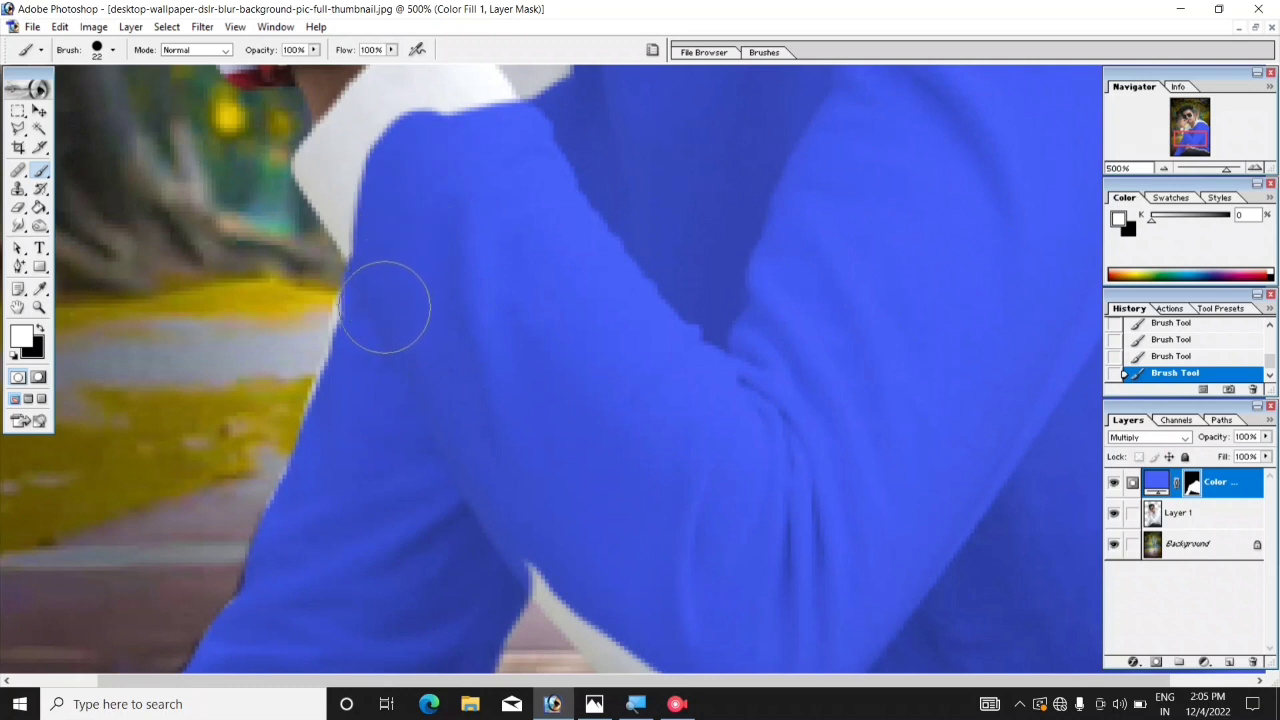
{"action": "left_click_drag", "start_coordinate": [385, 307], "coordinate": [323, 506]}
{"action": "scroll", "coordinate": [323, 506], "scroll_direction": "up", "scroll_amount": 2}
{"action": "mouse_move", "coordinate": [434, 266]}
{"action": "left_mouse_down"}
{"action": "mouse_move", "coordinate": [448, 217]}
{"action": "mouse_move", "coordinate": [386, 277]}
{"action": "mouse_move", "coordinate": [363, 363]}
{"action": "mouse_move", "coordinate": [380, 372]}
{"action": "left_mouse_up"}
With a 9 px brush and then a tiny brush, paint blue into the shirt edges, shoulder and collar.
{"action": "right_click", "coordinate": [363, 363]}
{"action": "key", "text": "Return"}
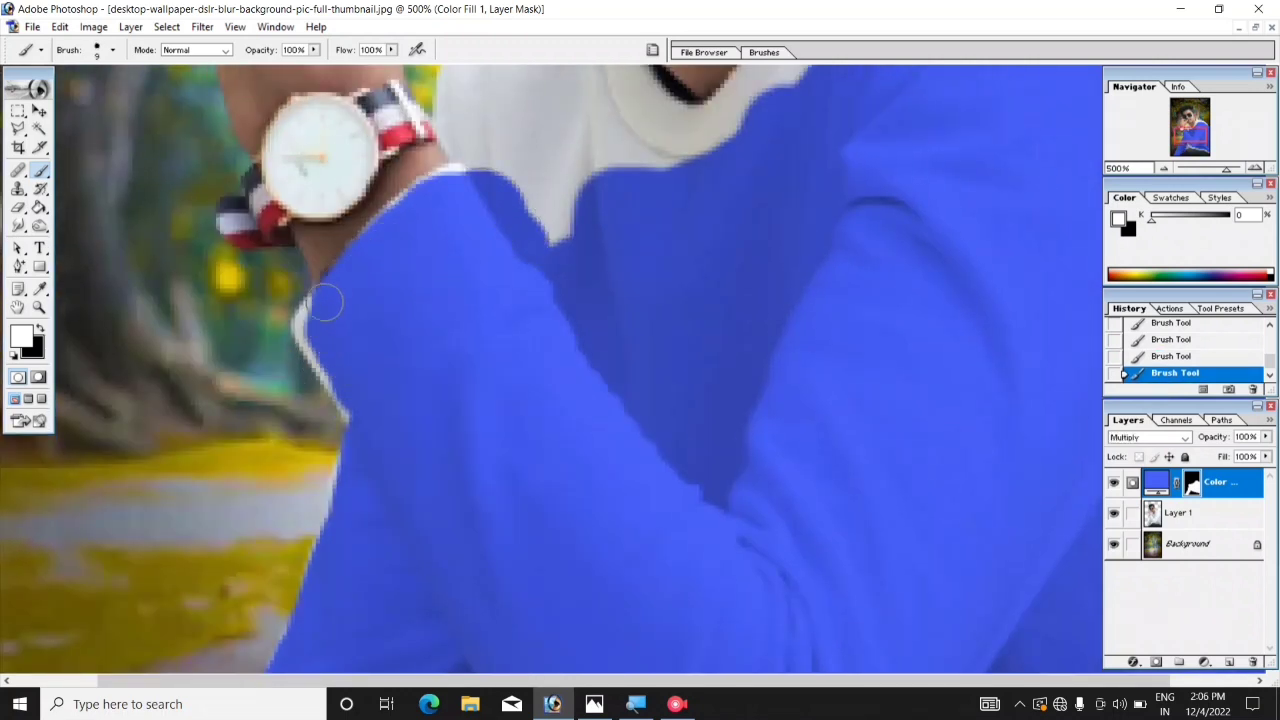
{"action": "mouse_move", "coordinate": [325, 302]}
{"action": "left_mouse_down"}
{"action": "mouse_move", "coordinate": [320, 363]}
{"action": "mouse_move", "coordinate": [362, 425]}
{"action": "left_mouse_up"}
{"action": "left_click_drag", "start_coordinate": [394, 217], "coordinate": [400, 200]}
{"action": "scroll", "coordinate": [400, 200], "scroll_direction": "up", "scroll_amount": 2}
{"action": "mouse_move", "coordinate": [500, 345]}
{"action": "left_mouse_down"}
{"action": "mouse_move", "coordinate": [490, 382]}
{"action": "mouse_move", "coordinate": [550, 430]}
{"action": "left_mouse_up"}
{"action": "scroll", "coordinate": [550, 430], "scroll_direction": "up", "scroll_amount": 2}
{"action": "mouse_move", "coordinate": [550, 300]}
{"action": "left_mouse_down"}
{"action": "mouse_move", "coordinate": [463, 400]}
{"action": "mouse_move", "coordinate": [471, 322]}
{"action": "left_mouse_up"}
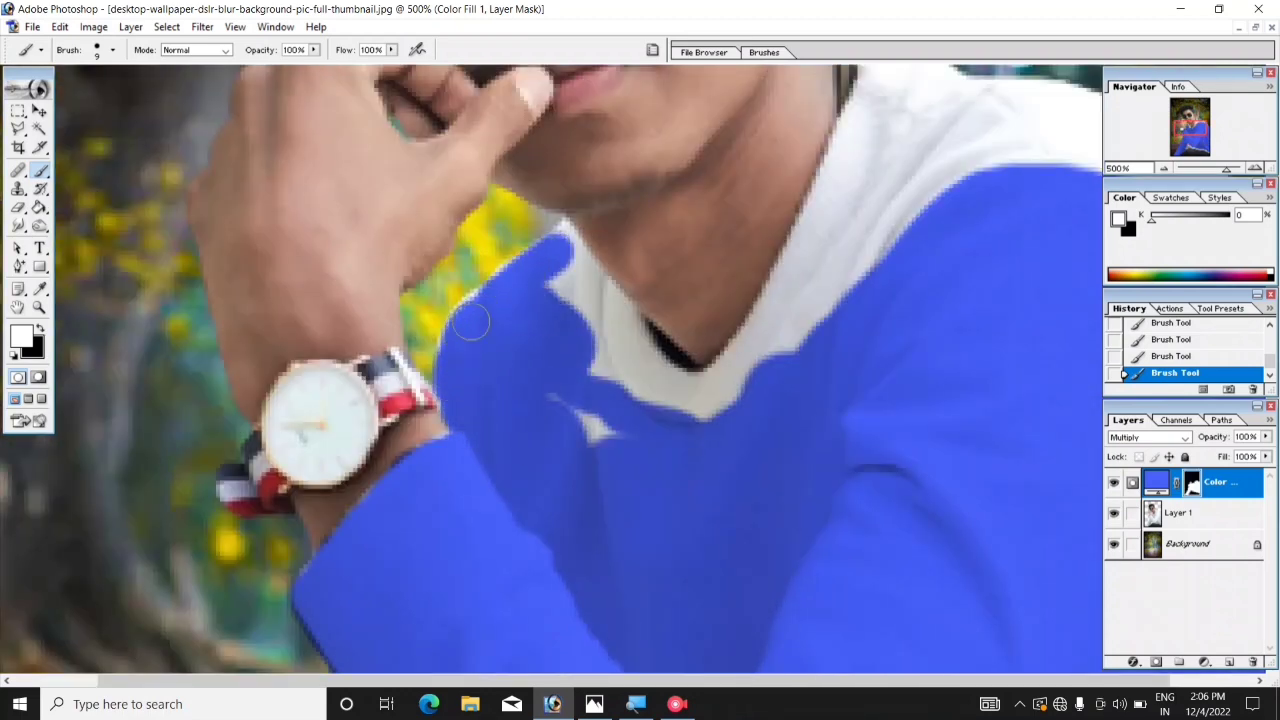
{"action": "scroll", "coordinate": [460, 440], "scroll_direction": "up", "scroll_amount": 2}
{"action": "mouse_move", "coordinate": [600, 470]}
{"action": "left_mouse_down"}
{"action": "mouse_move", "coordinate": [551, 366]}
{"action": "mouse_move", "coordinate": [443, 423]}
{"action": "mouse_move", "coordinate": [575, 338]}
{"action": "mouse_move", "coordinate": [545, 330]}
{"action": "mouse_move", "coordinate": [677, 457]}
{"action": "mouse_move", "coordinate": [815, 370]}
{"action": "mouse_move", "coordinate": [794, 314]}
{"action": "mouse_move", "coordinate": [850, 185]}
{"action": "left_mouse_up"}
{"action": "scroll", "coordinate": [850, 185], "scroll_direction": "up", "scroll_amount": 5}
{"action": "mouse_move", "coordinate": [870, 490]}
{"action": "left_mouse_down"}
{"action": "mouse_move", "coordinate": [932, 372]}
{"action": "mouse_move", "coordinate": [870, 330]}
{"action": "mouse_move", "coordinate": [1090, 420]}
{"action": "left_mouse_up"}
{"action": "right_click", "coordinate": [898, 348]}
{"action": "left_click_drag", "start_coordinate": [840, 310], "coordinate": [883, 334]}
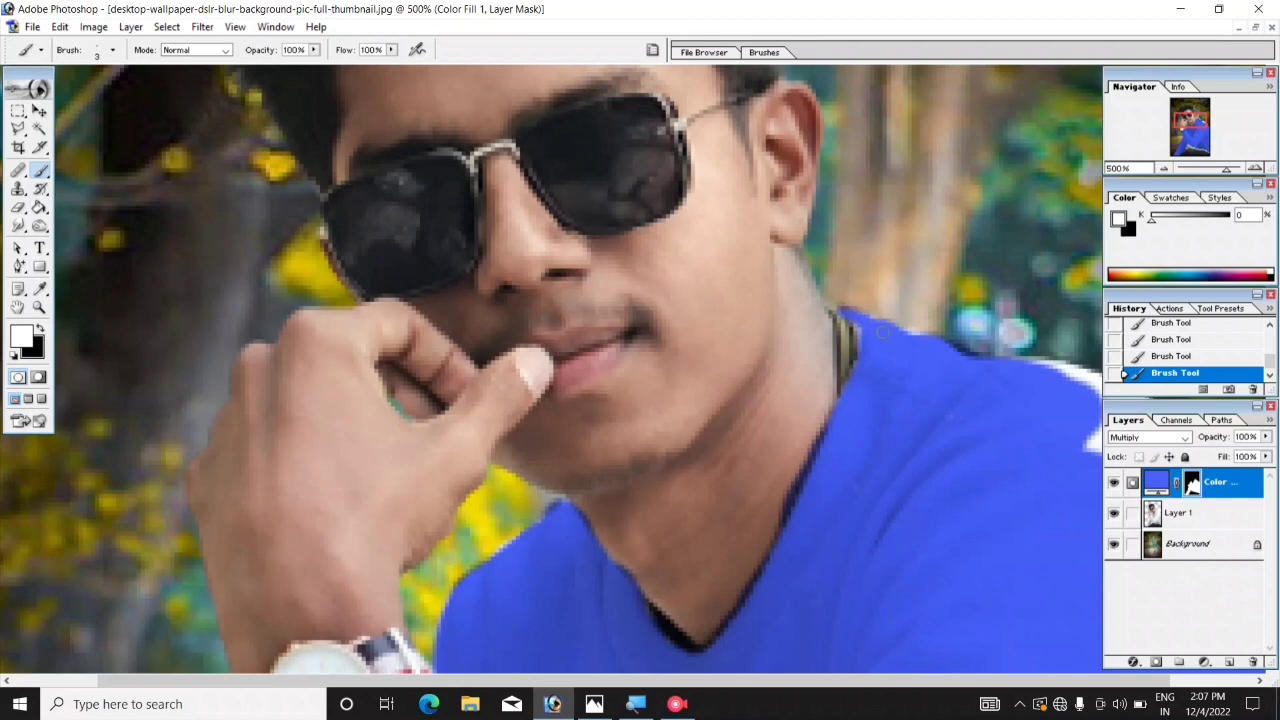
{"action": "key", "text": "ctrl+minus"}
{"action": "key", "text": "ctrl+minus"}
{"action": "key", "text": "ctrl+minus"}
{"action": "right_click", "coordinate": [818, 412]}
Paint the remaining white strip below the arm blue with a slightly larger brush.
{"action": "key", "text": "Return"}
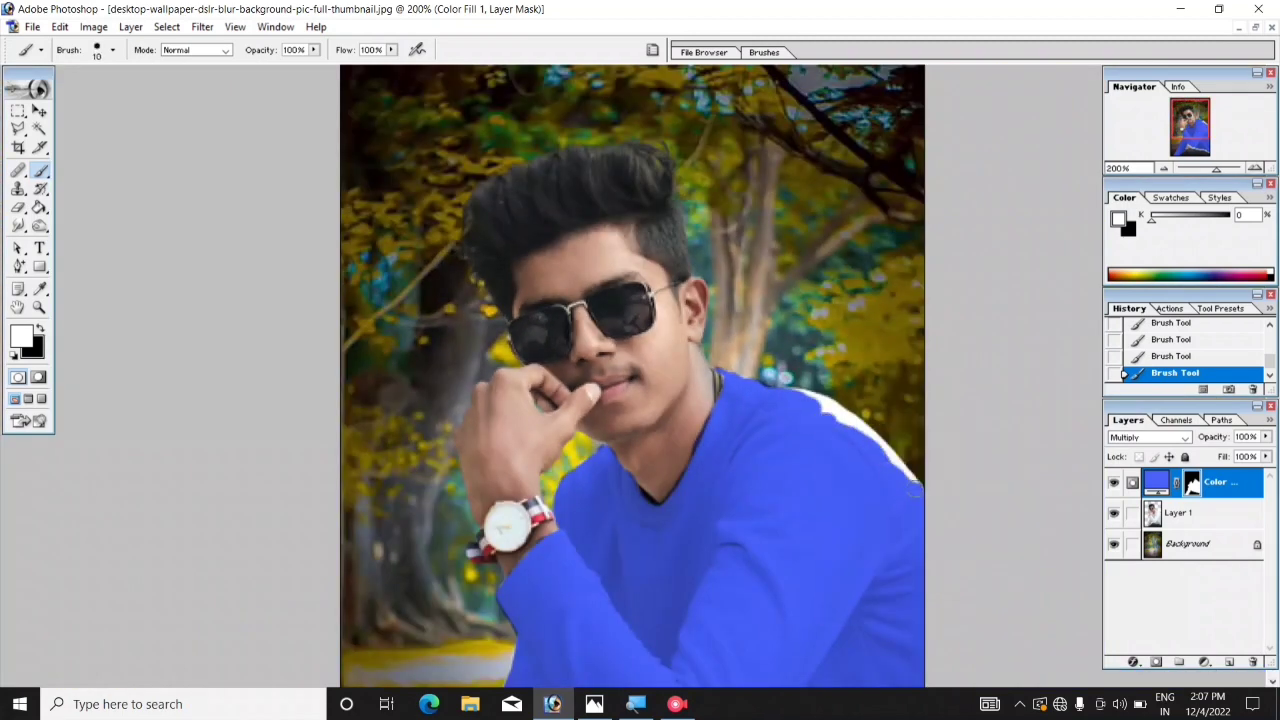
{"action": "mouse_move", "coordinate": [912, 486]}
{"action": "left_mouse_down"}
{"action": "mouse_move", "coordinate": [790, 395]}
{"action": "mouse_move", "coordinate": [885, 455]}
{"action": "left_mouse_up"}
{"action": "scroll", "coordinate": [860, 430], "scroll_direction": "down", "scroll_amount": 6}
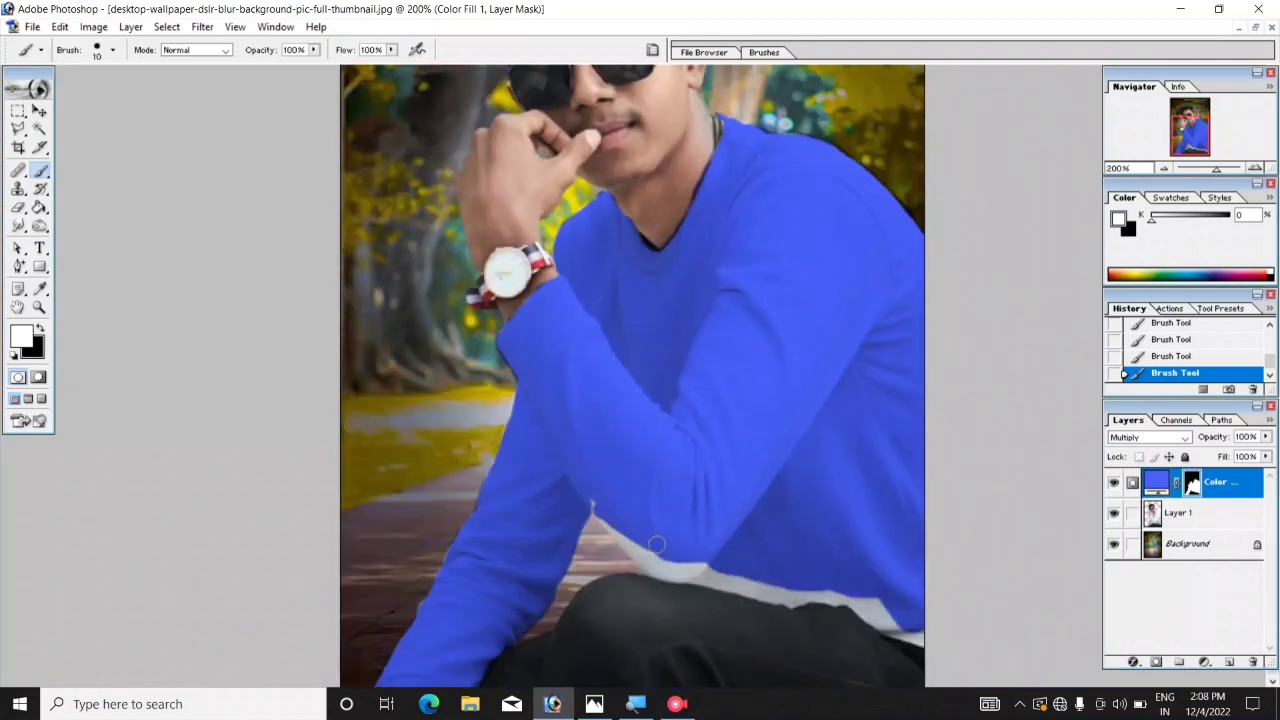
{"action": "mouse_move", "coordinate": [656, 544]}
{"action": "left_mouse_down"}
{"action": "mouse_move", "coordinate": [900, 634]}
{"action": "mouse_move", "coordinate": [820, 596]}
{"action": "mouse_move", "coordinate": [622, 540]}
{"action": "mouse_move", "coordinate": [648, 562]}
{"action": "left_mouse_up"}
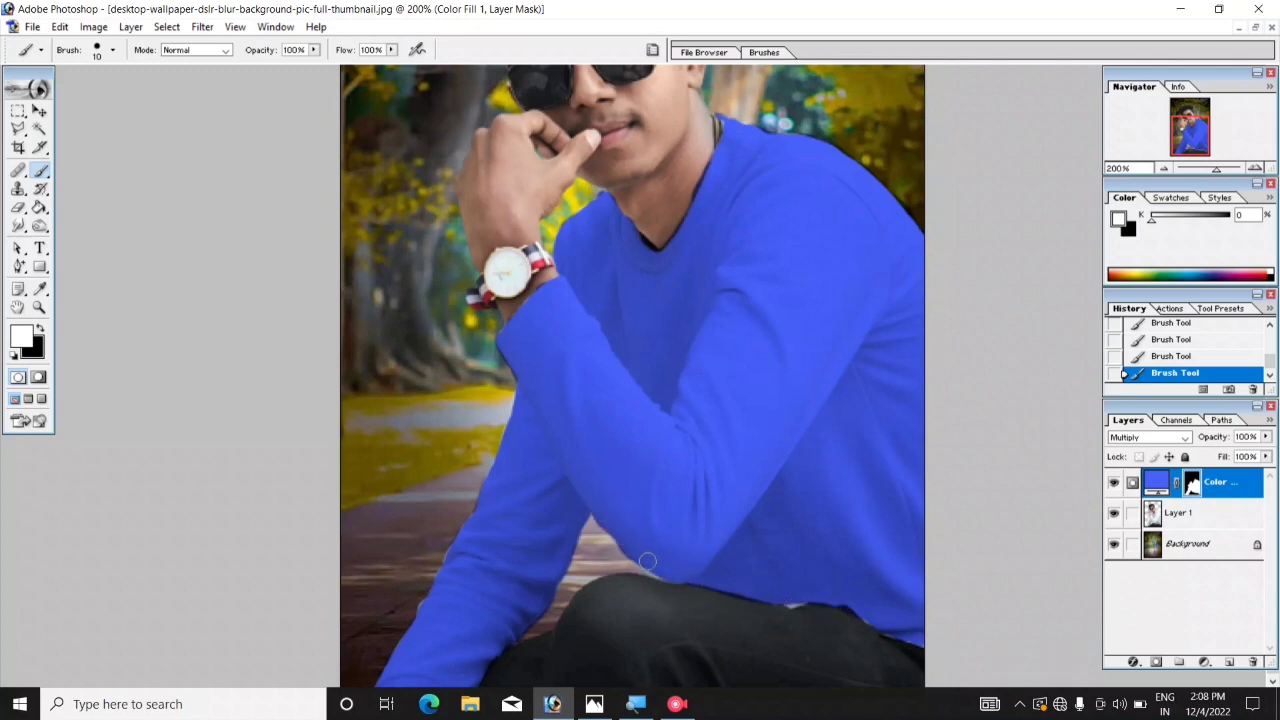
{"action": "scroll", "coordinate": [823, 586], "scroll_direction": "up", "scroll_amount": 3}
Erase blue from the neck skin along the V-neckline, touch up with a smaller brush, and fit the photo.
{"action": "key", "text": "ctrl+plus"}
{"action": "key", "text": "ctrl+plus"}
{"action": "key", "text": "e"}
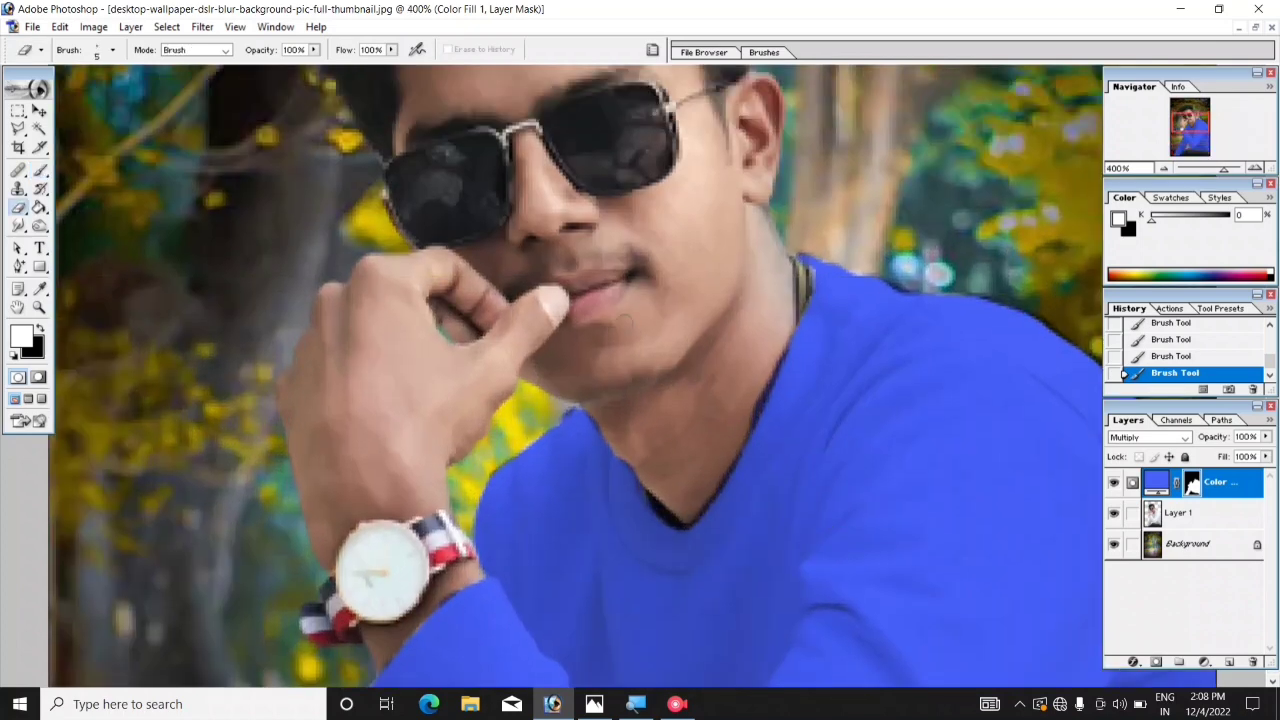
{"action": "left_click_drag", "start_coordinate": [780, 365], "coordinate": [745, 440]}
{"action": "mouse_move", "coordinate": [785, 340]}
{"action": "left_mouse_down"}
{"action": "mouse_move", "coordinate": [715, 485]}
{"action": "mouse_move", "coordinate": [578, 410]}
{"action": "mouse_move", "coordinate": [645, 495]}
{"action": "mouse_move", "coordinate": [793, 352]}
{"action": "left_mouse_up"}
{"action": "key", "text": "b"}
{"action": "right_click", "coordinate": [574, 474]}
{"action": "right_click", "coordinate": [580, 416]}
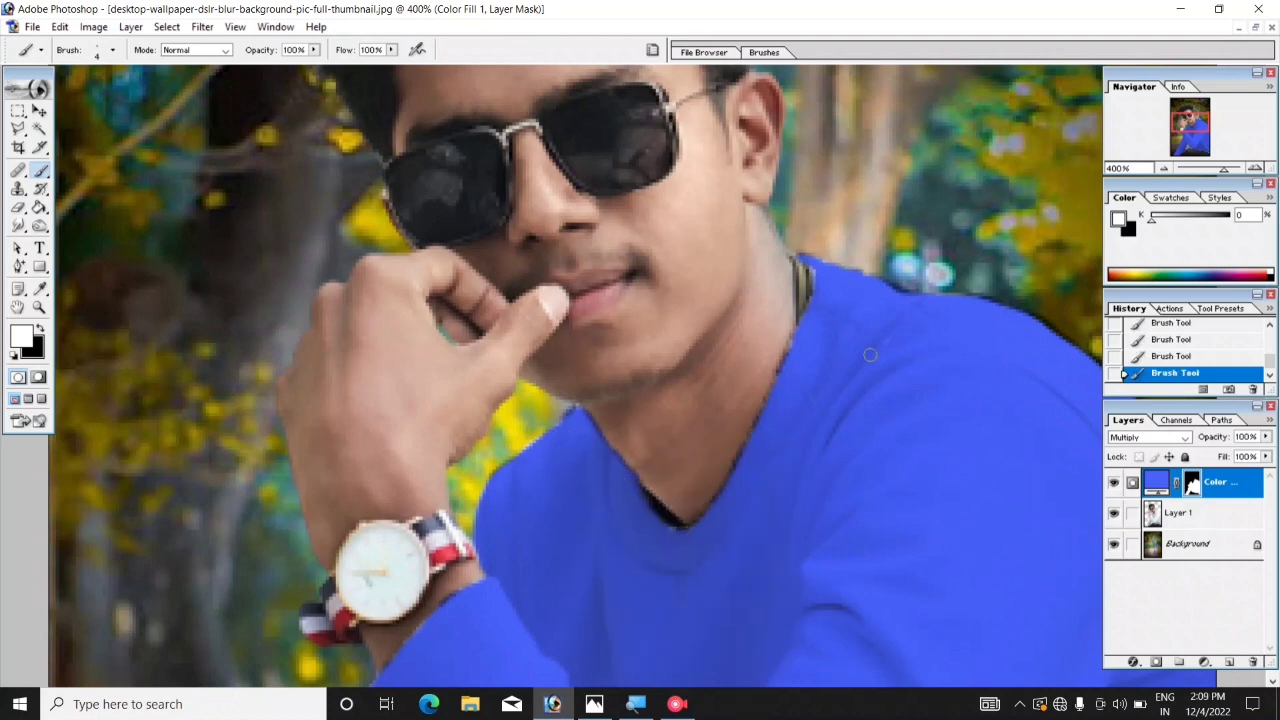
{"action": "key", "text": "ctrl+alt+0"}
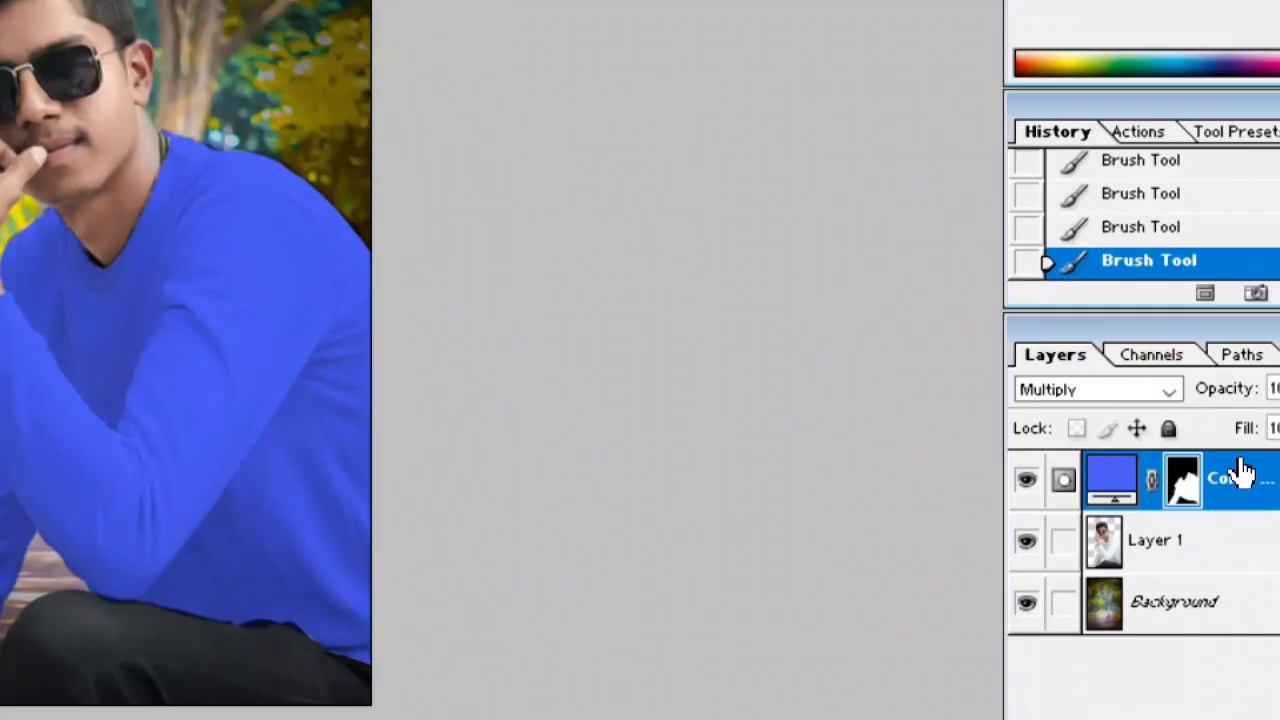
Load the sweater selection from its mask and try navy, lavender and grey fill colours.
{"action": "left_click", "coordinate": [1184, 492], "text": "ctrl"}
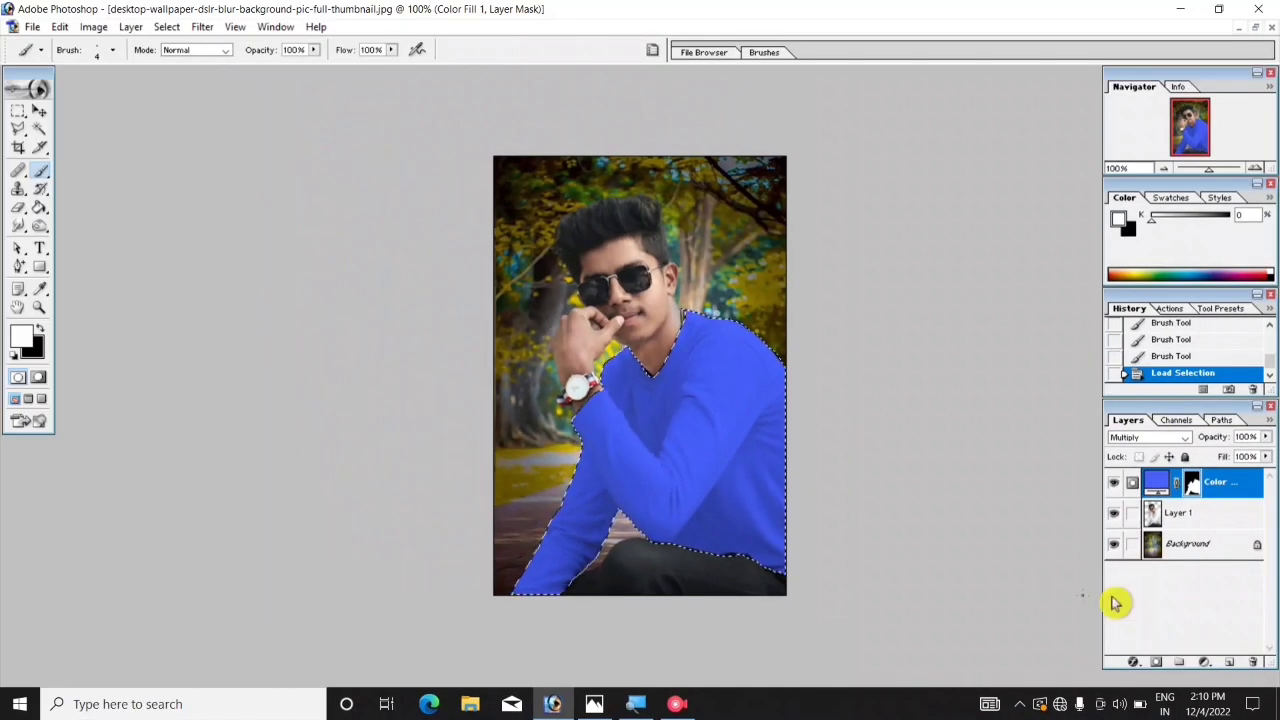
{"action": "double_click", "coordinate": [1157, 490]}
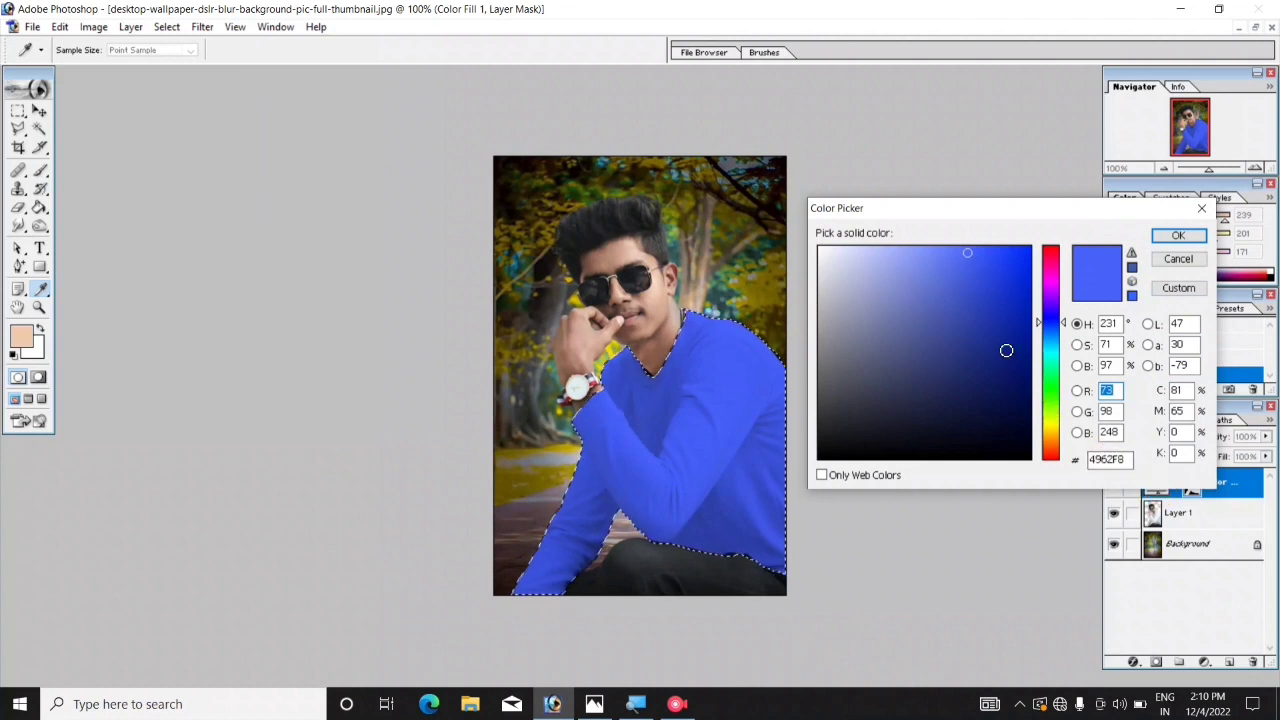
{"action": "left_click", "coordinate": [1006, 352]}
{"action": "left_click", "coordinate": [1000, 386]}
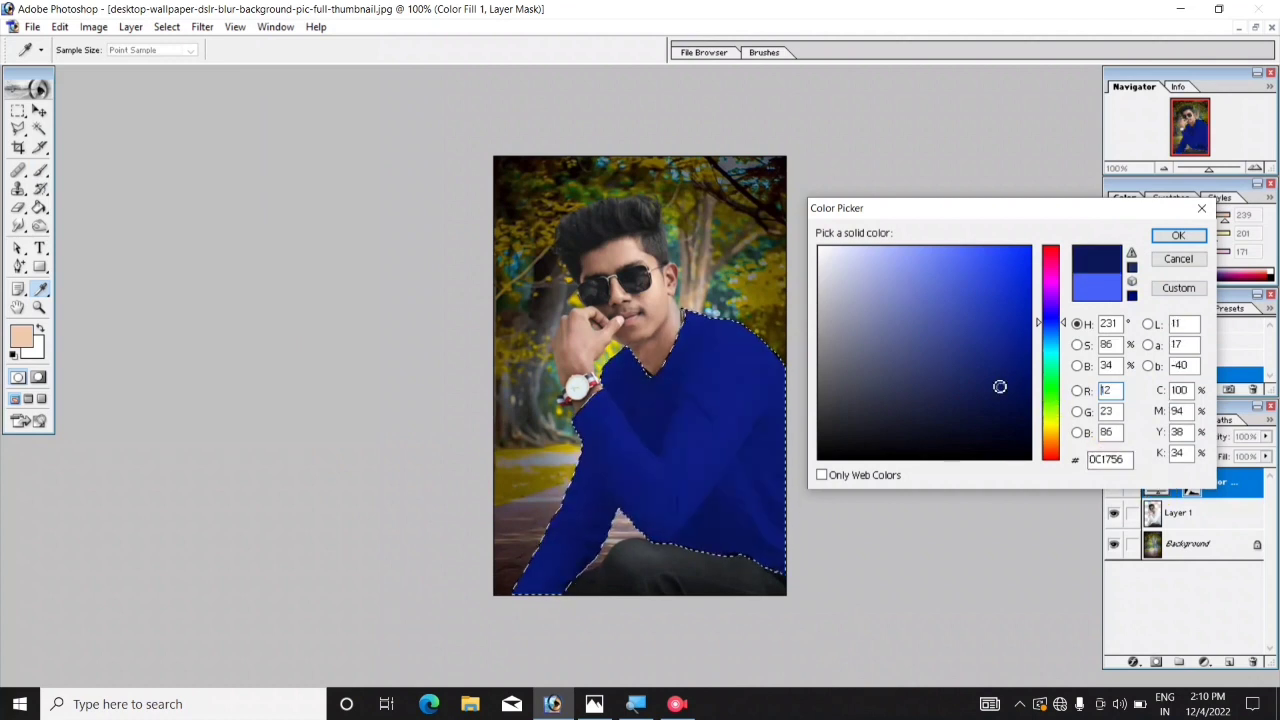
{"action": "left_click", "coordinate": [948, 367]}
{"action": "left_click", "coordinate": [874, 301]}
{"action": "left_click", "coordinate": [846, 271]}
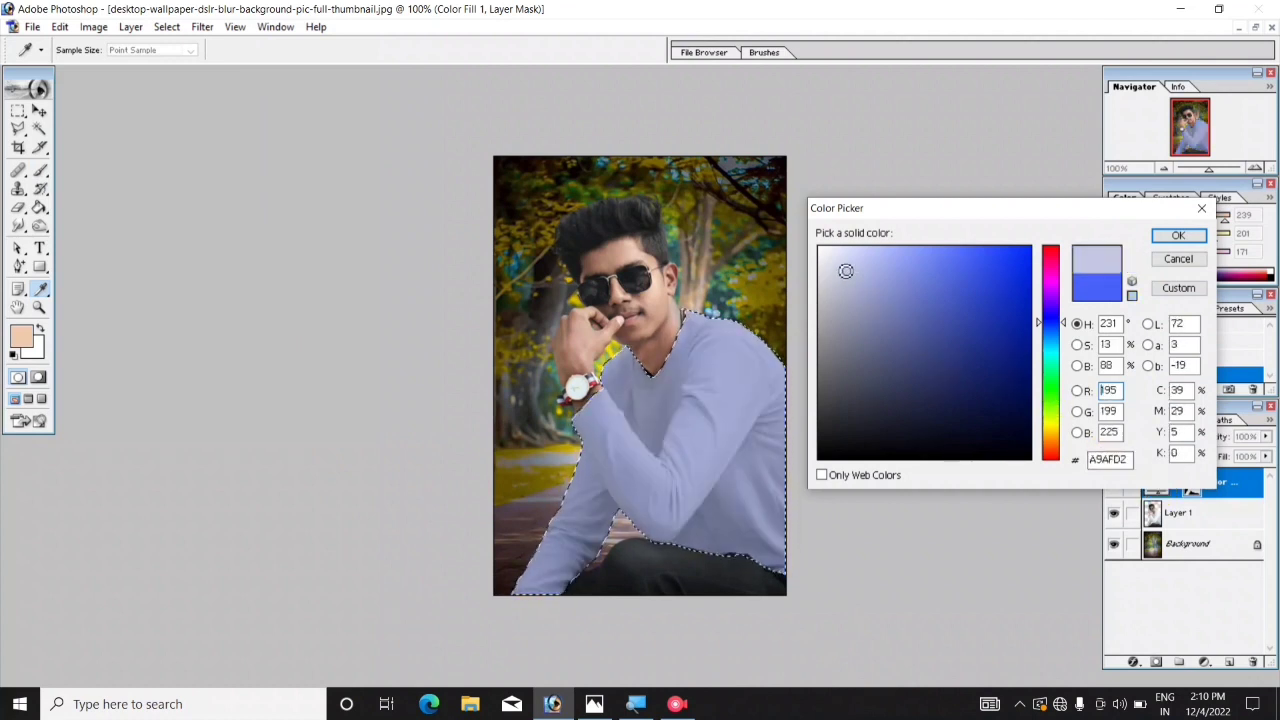
{"action": "left_click", "coordinate": [969, 278]}
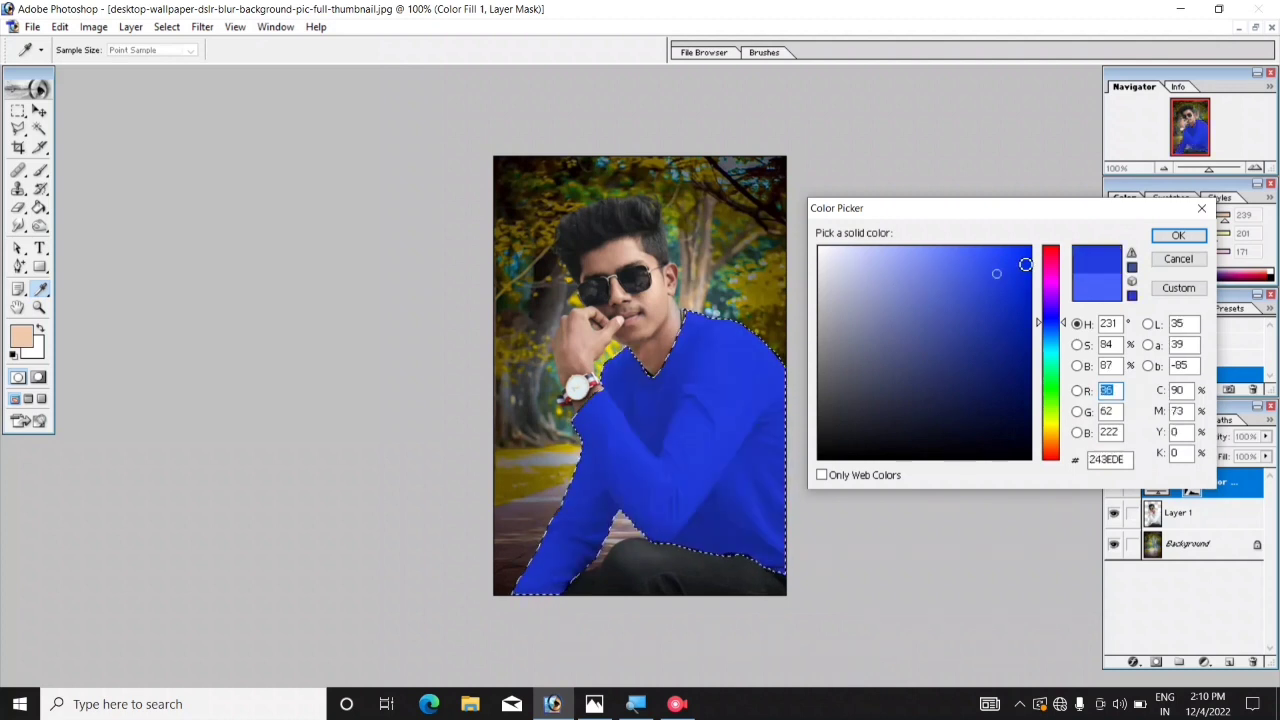
{"action": "left_click", "coordinate": [983, 340]}
{"action": "left_click", "coordinate": [911, 389]}
{"action": "left_click", "coordinate": [846, 330]}
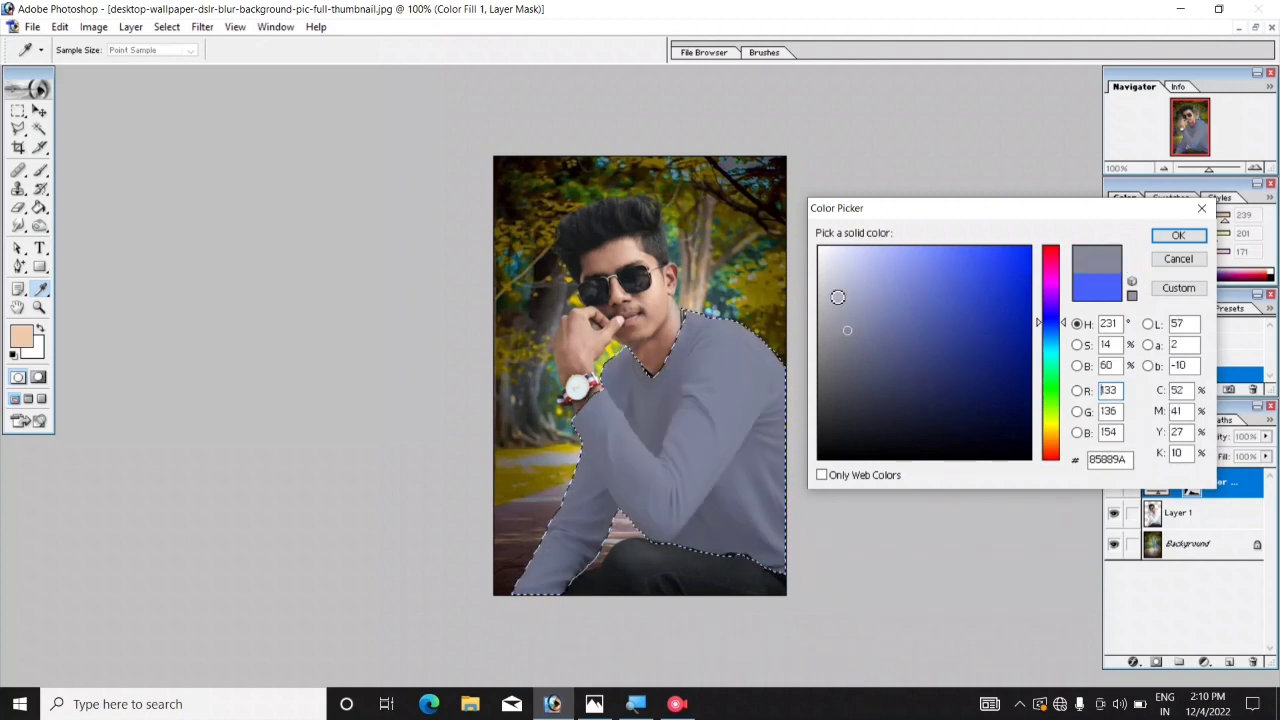
After testing navy, yellow and olive, settle on light lavender-grey 9CA4C3 for the sweater fill.
{"action": "left_click", "coordinate": [838, 297]}
{"action": "left_click", "coordinate": [864, 340]}
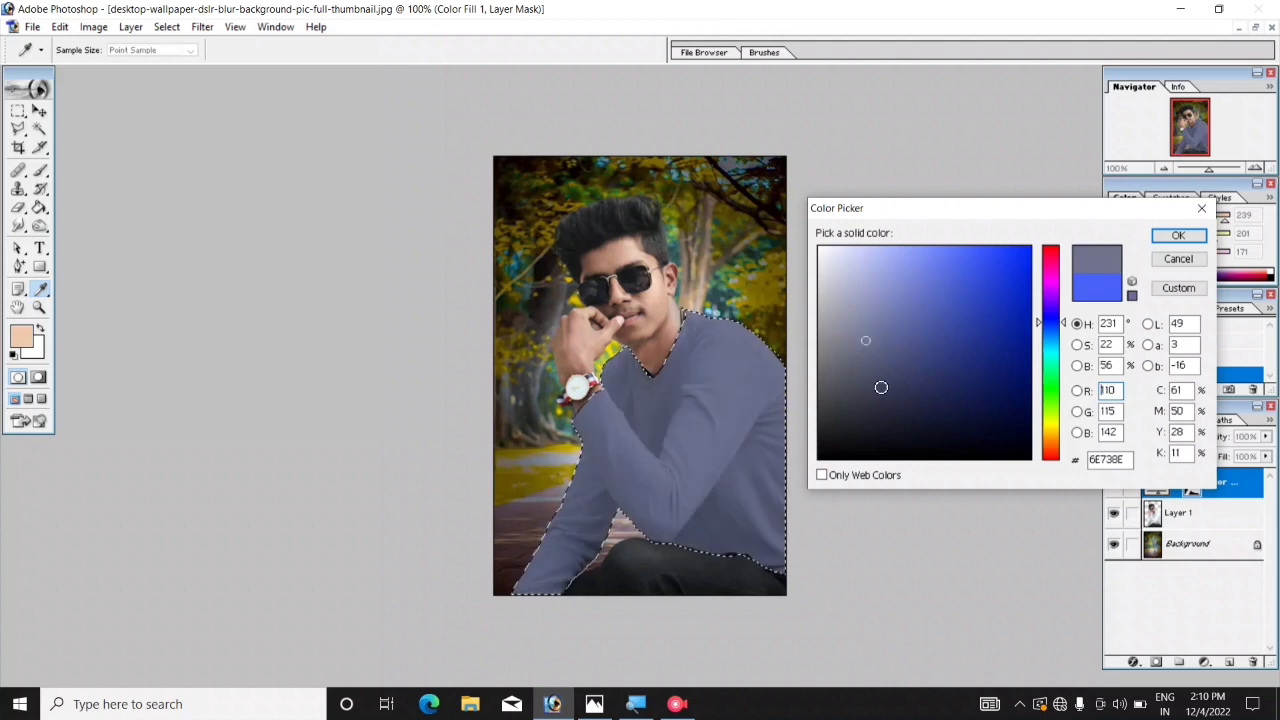
{"action": "left_click", "coordinate": [886, 385]}
{"action": "left_click", "coordinate": [974, 384]}
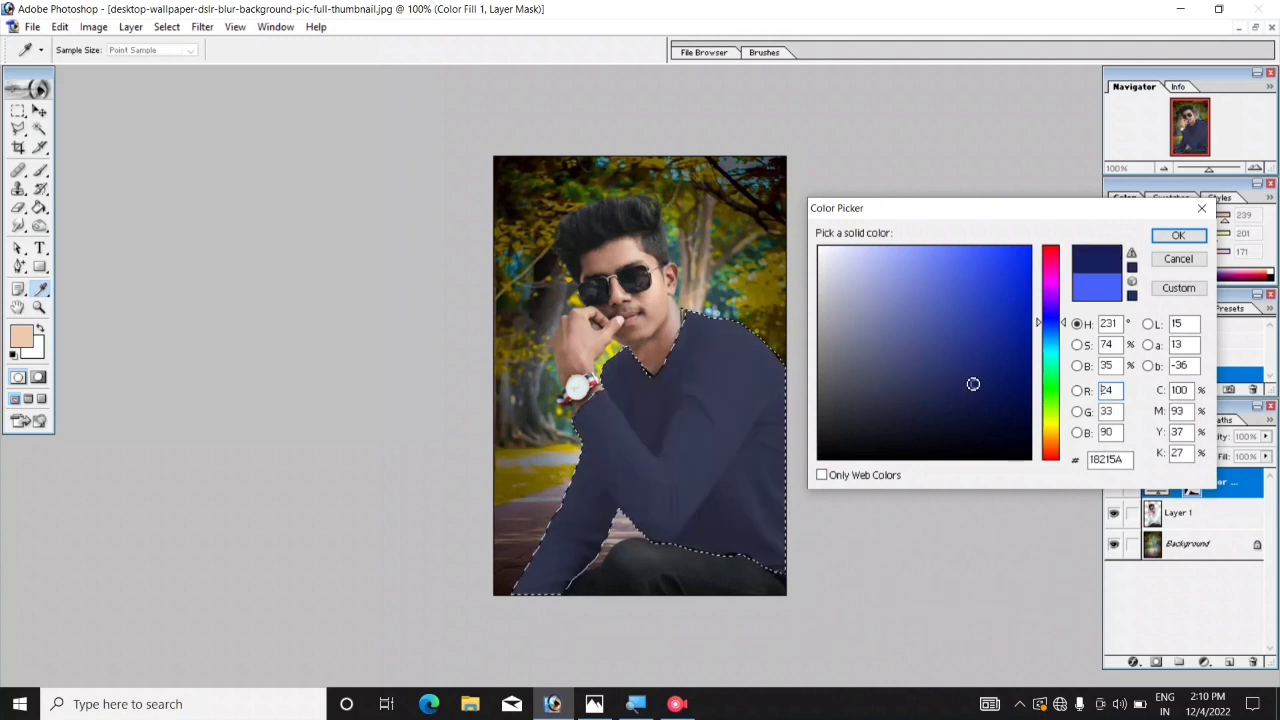
{"action": "left_click", "coordinate": [1047, 432]}
{"action": "left_click", "coordinate": [994, 350]}
{"action": "left_click", "coordinate": [978, 300]}
{"action": "mouse_move", "coordinate": [978, 300]}
{"action": "left_mouse_down"}
{"action": "mouse_move", "coordinate": [991, 249]}
{"action": "mouse_move", "coordinate": [957, 296]}
{"action": "left_mouse_up"}
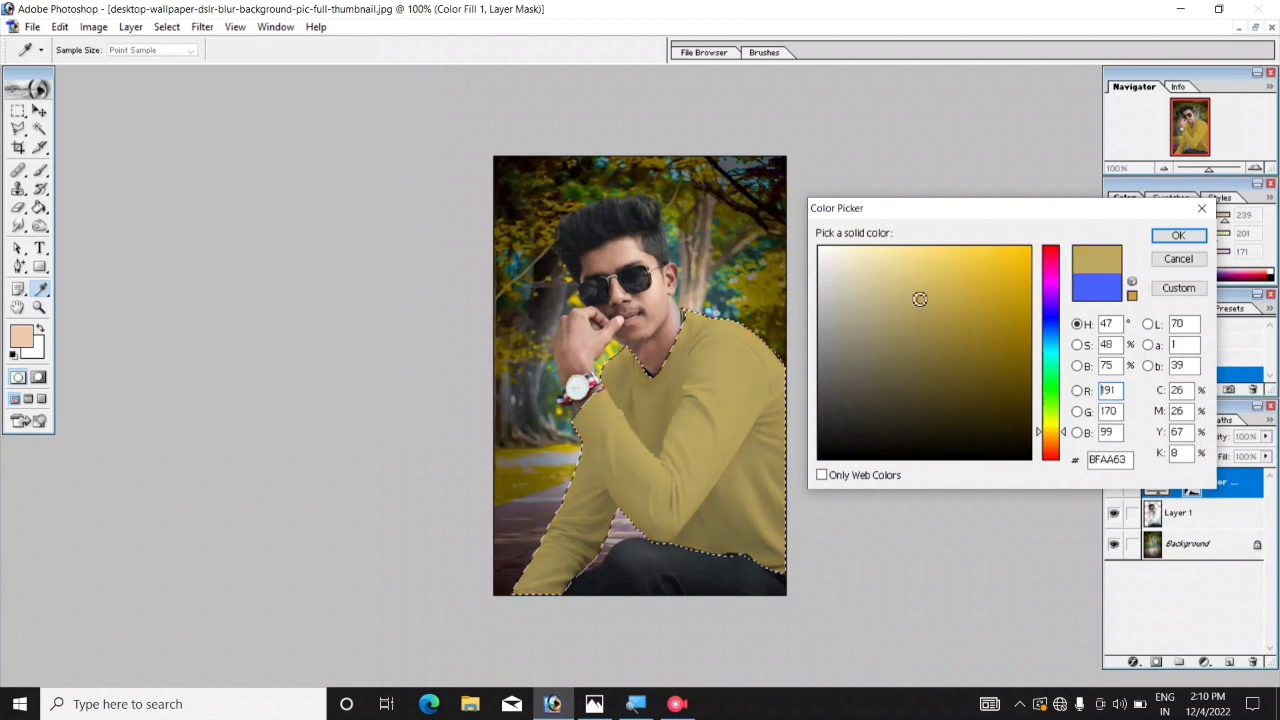
{"action": "left_click", "coordinate": [988, 359]}
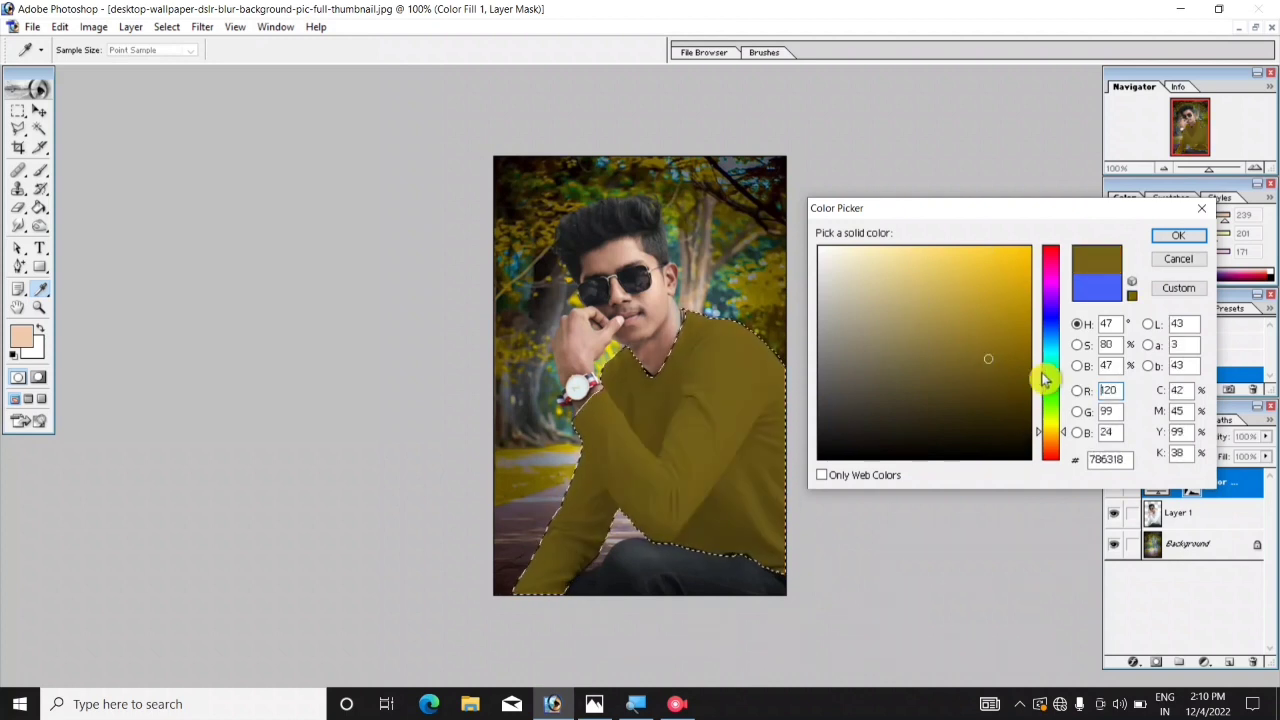
{"action": "left_click", "coordinate": [1050, 325]}
{"action": "left_click", "coordinate": [860, 296]}
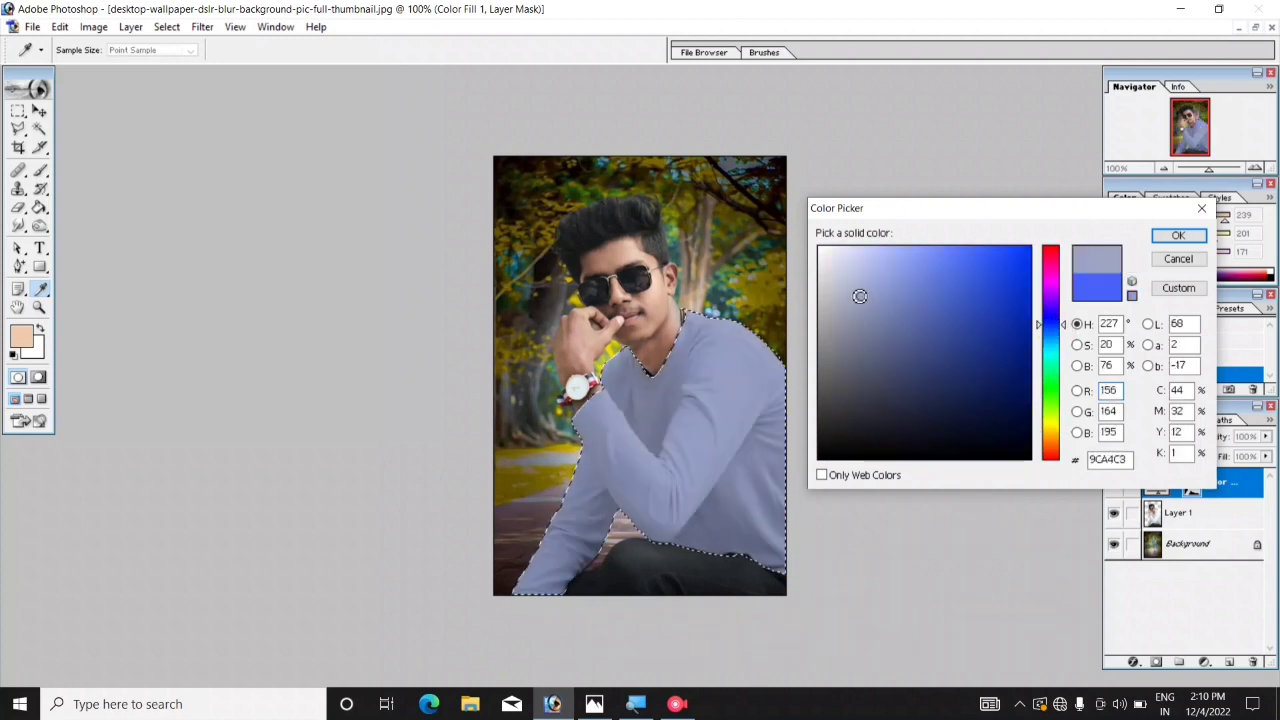
{"action": "left_click", "coordinate": [1178, 237]}
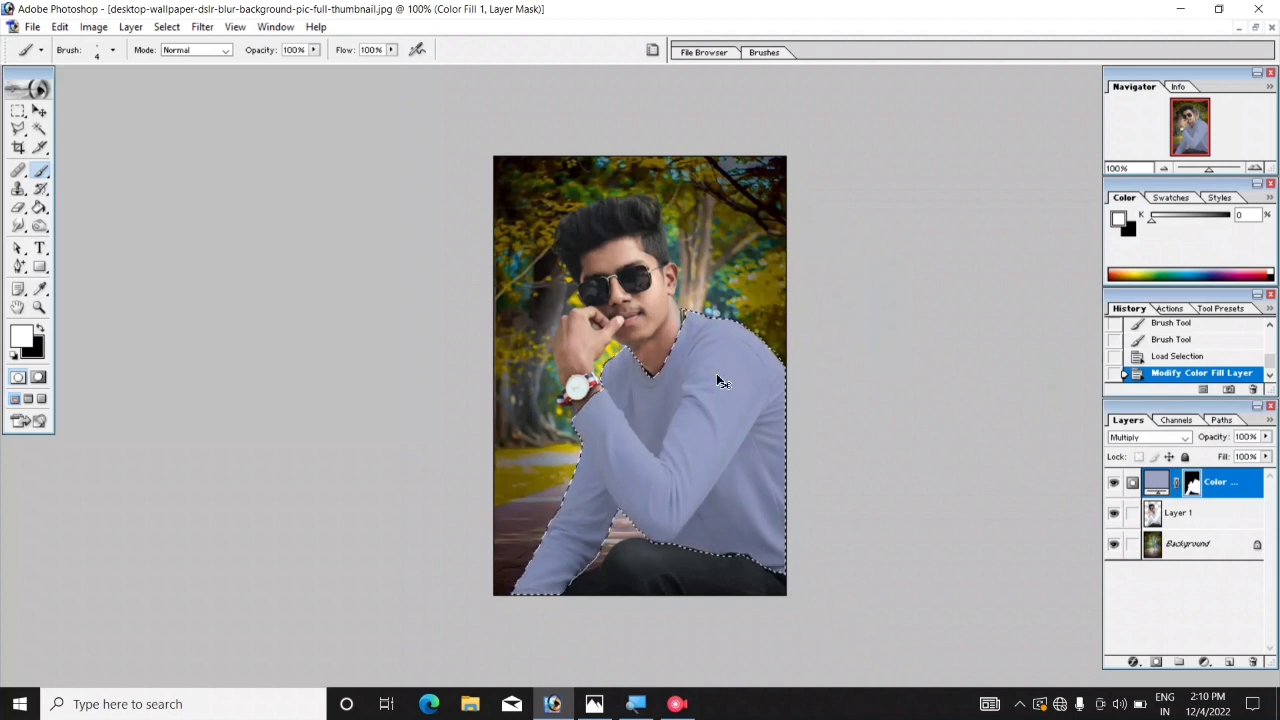
Drop the selection outline around the lavender-grey sweater with Ctrl+D.
{"action": "key", "text": "ctrl+d"}
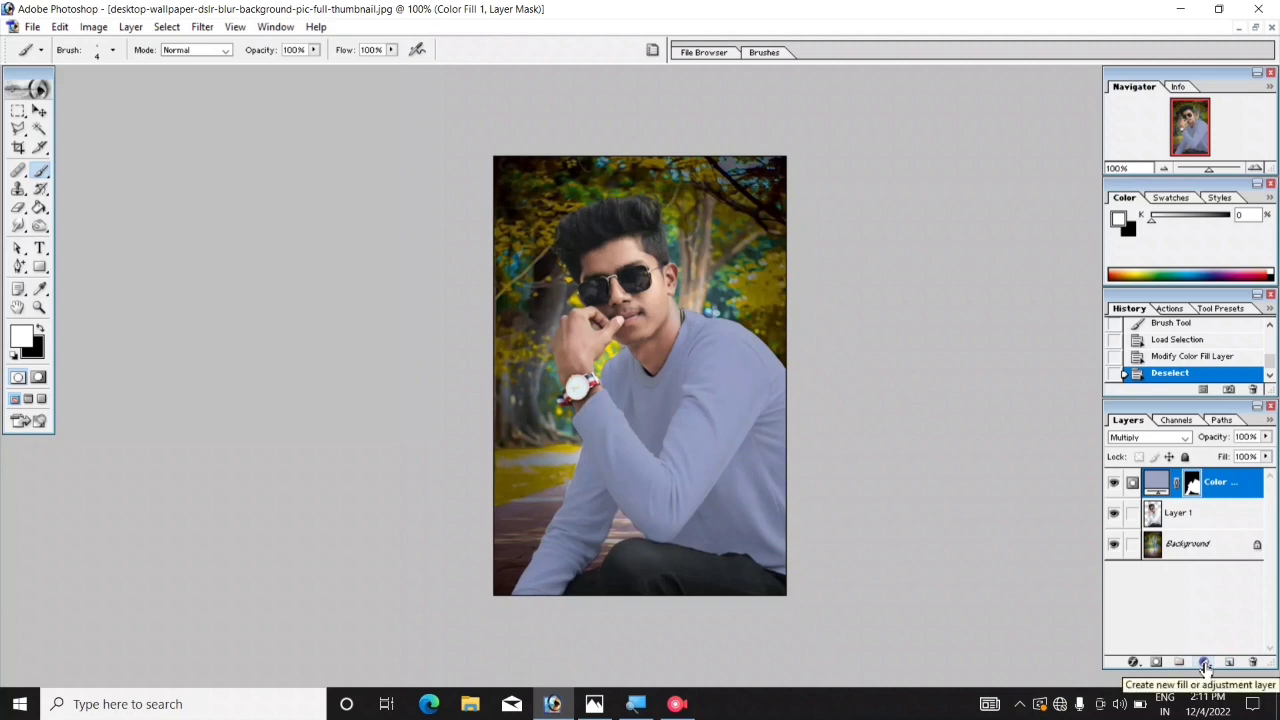
Add a peach F5CDAD Solid Color fill layer and invert its mask to hide it.
{"action": "left_click", "coordinate": [1204, 663]}
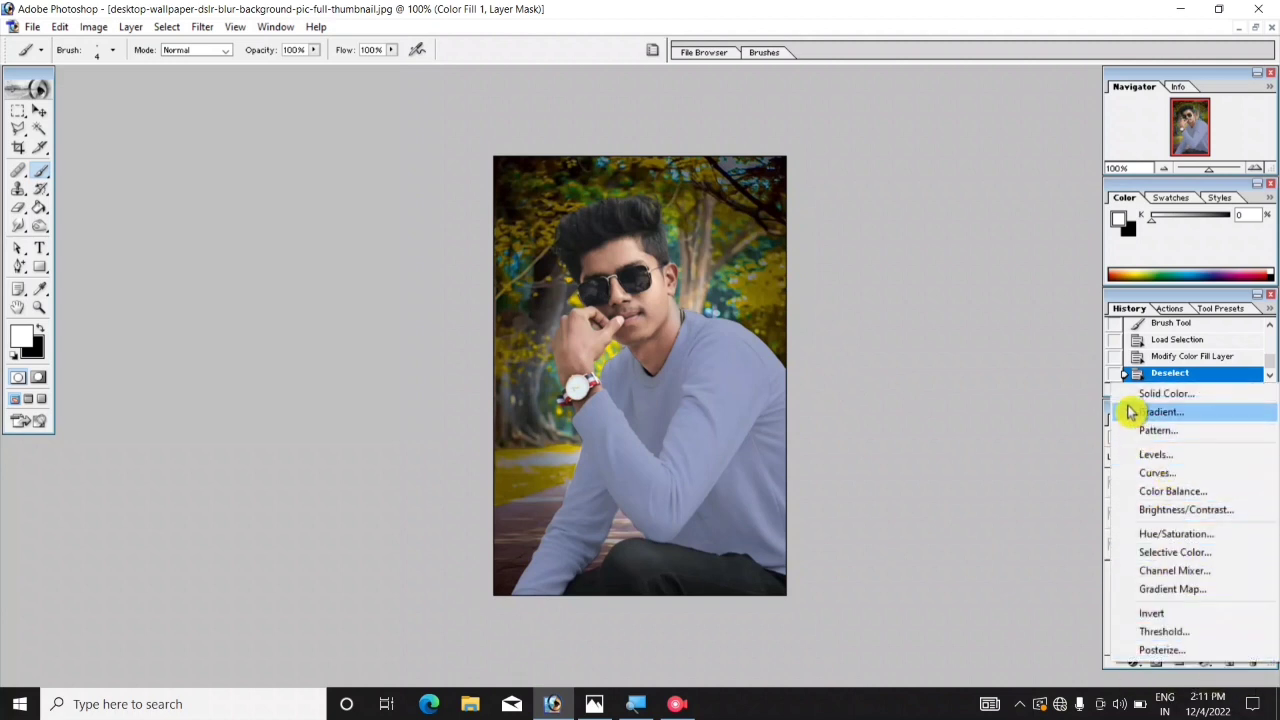
{"action": "left_click", "coordinate": [1211, 398]}
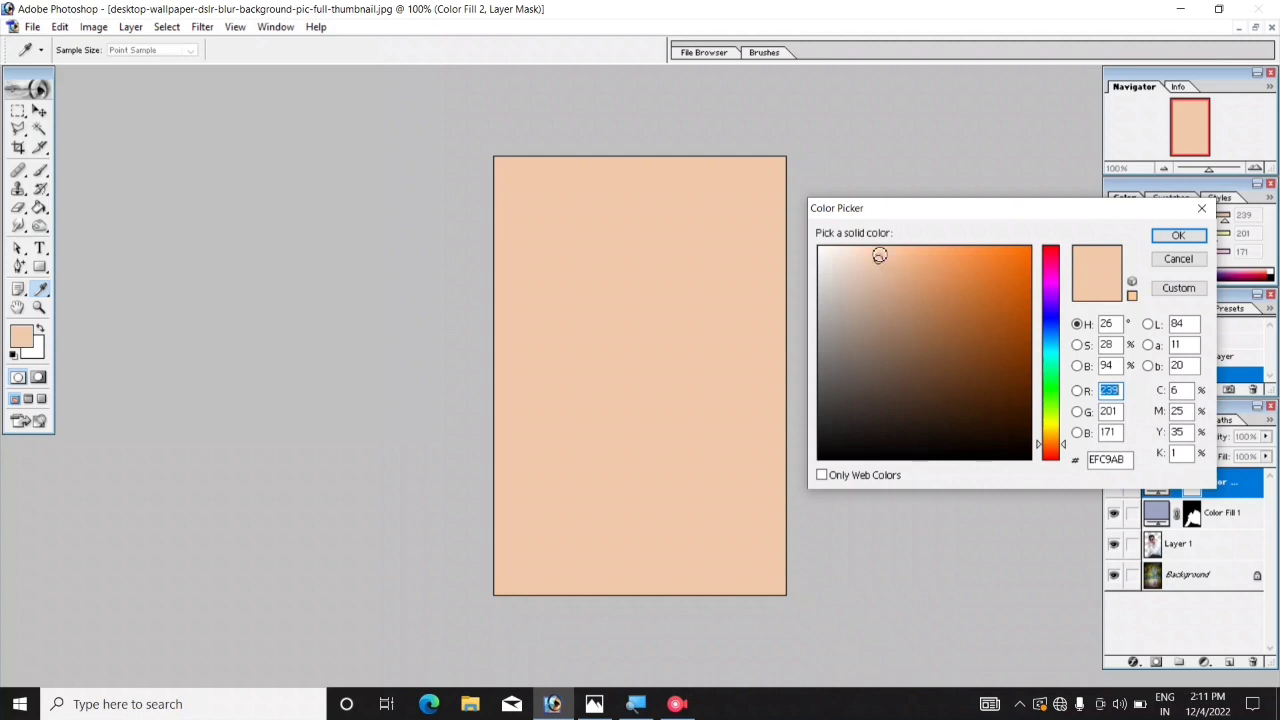
{"action": "left_click", "coordinate": [880, 254]}
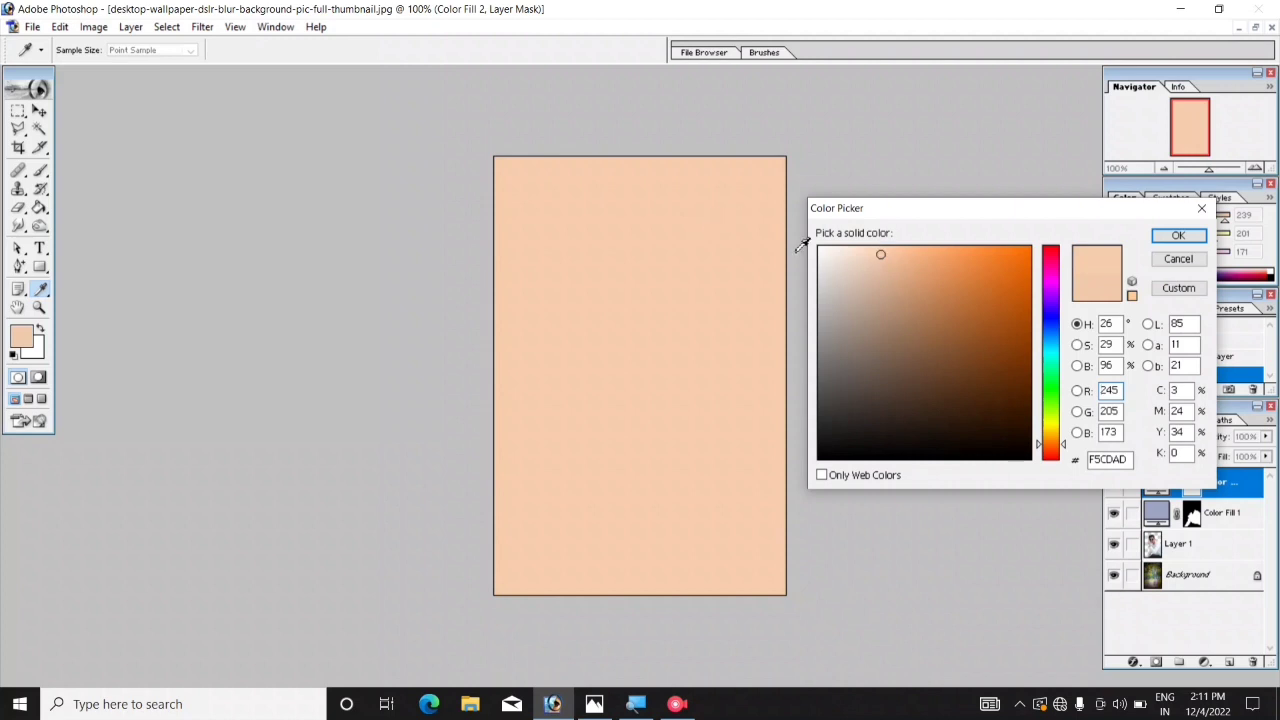
{"action": "left_click", "coordinate": [1180, 237]}
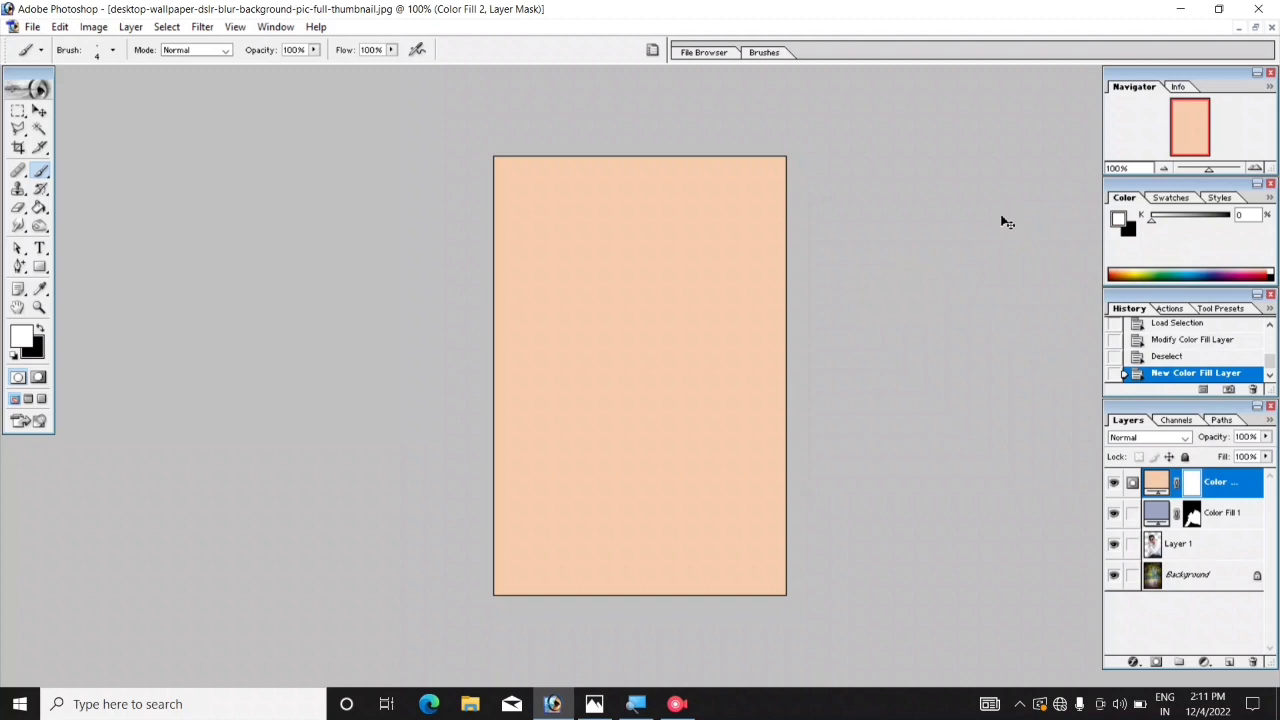
{"action": "key", "text": "ctrl+i"}
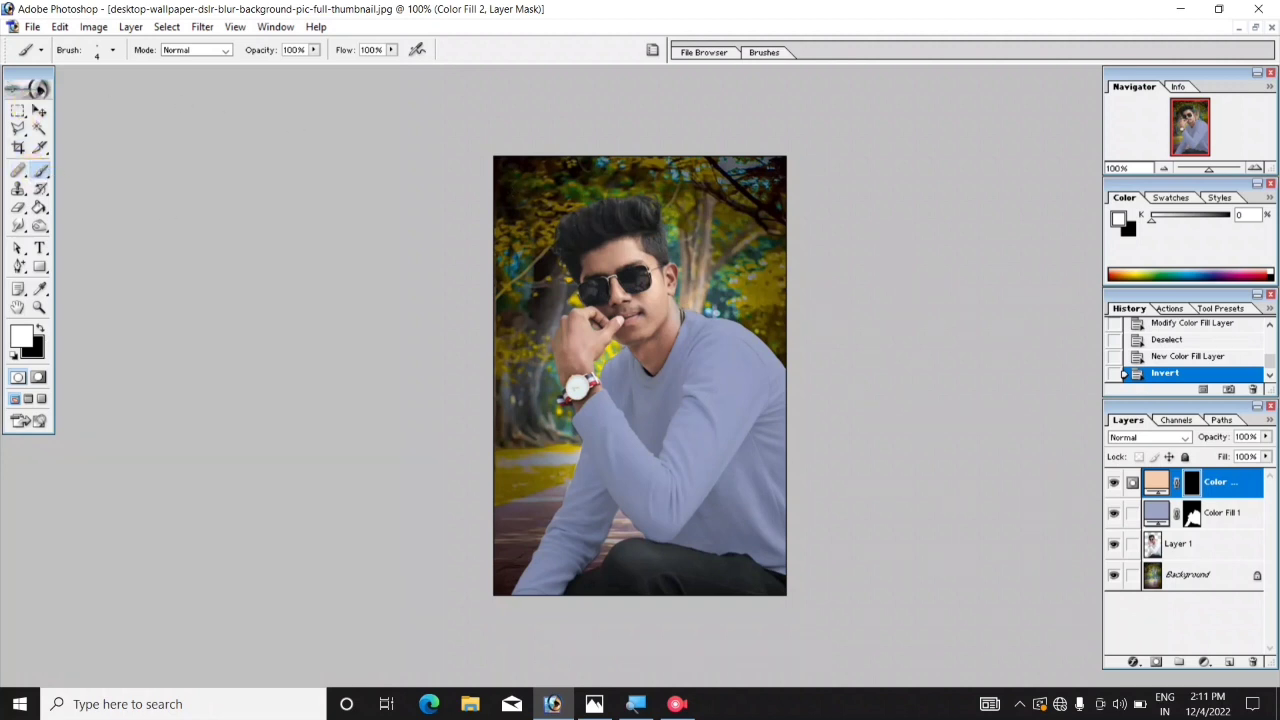
Zoom in on the face and enlarge the brush to 10 px.
{"action": "key", "text": "ctrl+plus"}
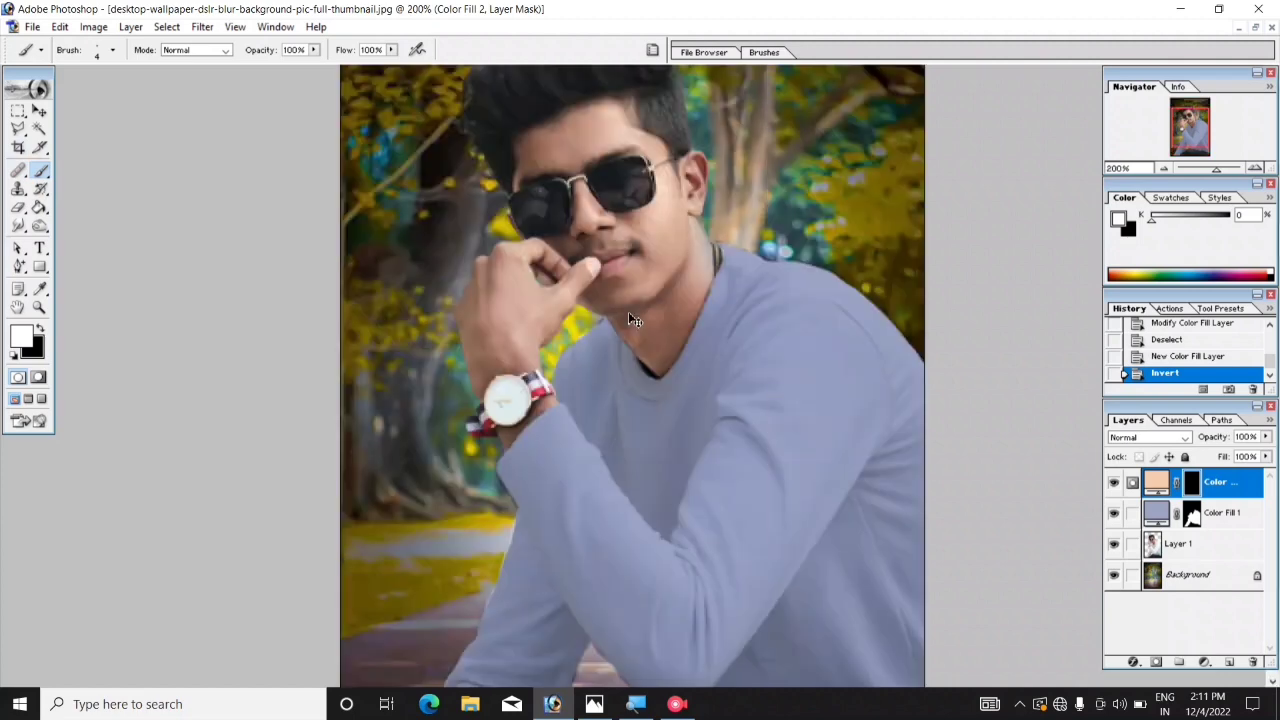
{"action": "key", "text": "ctrl+plus"}
{"action": "key", "text": "ctrl+plus"}
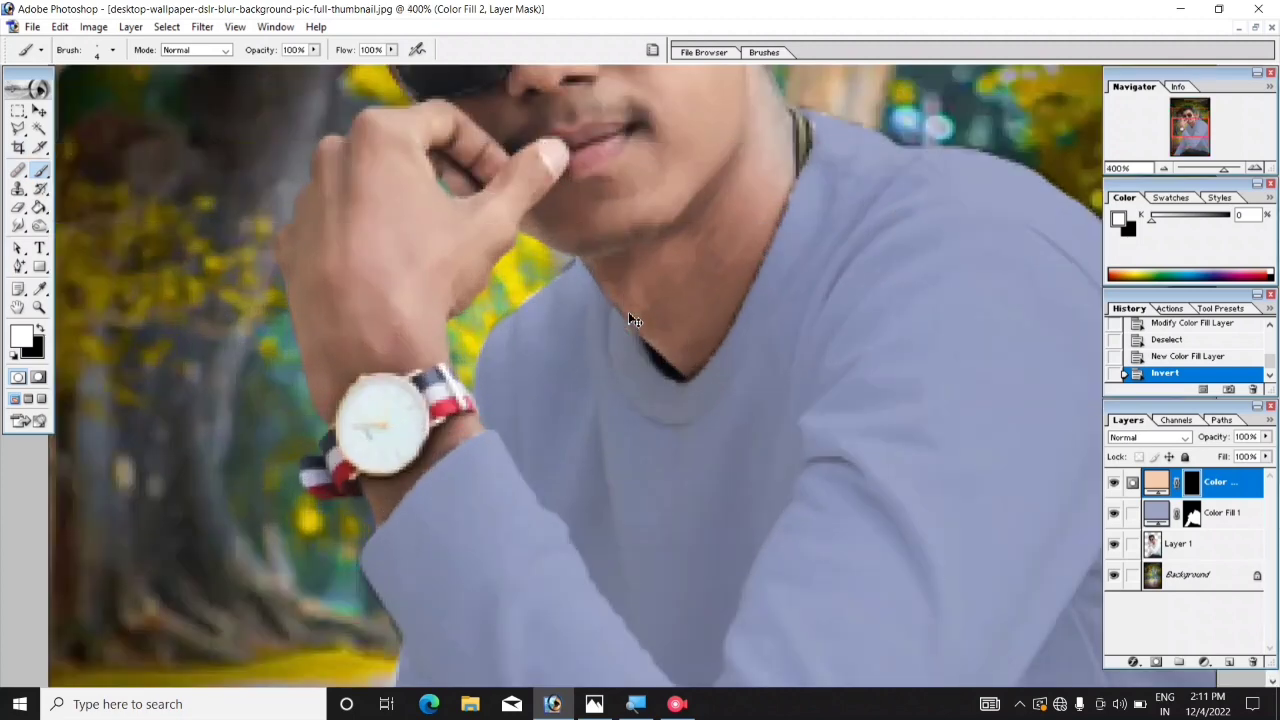
{"action": "scroll", "coordinate": [628, 314], "scroll_direction": "up", "scroll_amount": 1}
{"action": "scroll", "coordinate": [628, 314], "scroll_direction": "up", "scroll_amount": 1}
{"action": "scroll", "coordinate": [628, 313], "scroll_direction": "up", "scroll_amount": 2}
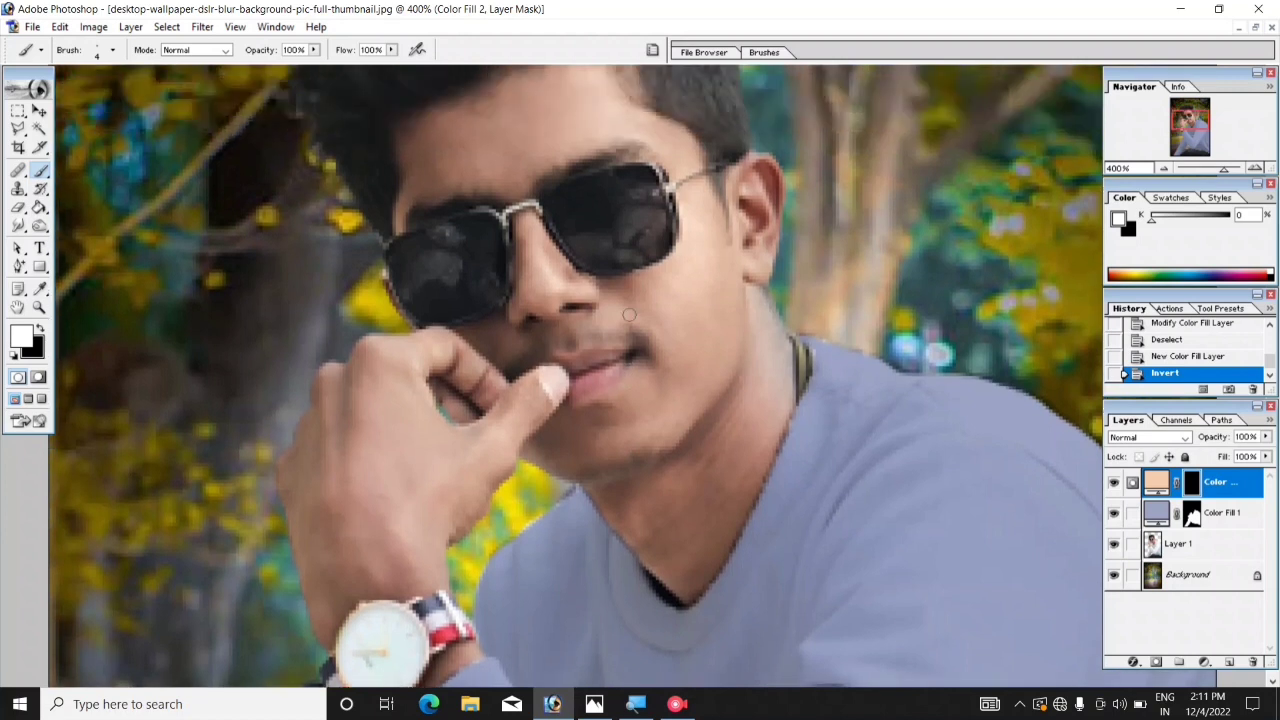
{"action": "scroll", "coordinate": [628, 312], "scroll_direction": "up", "scroll_amount": 2}
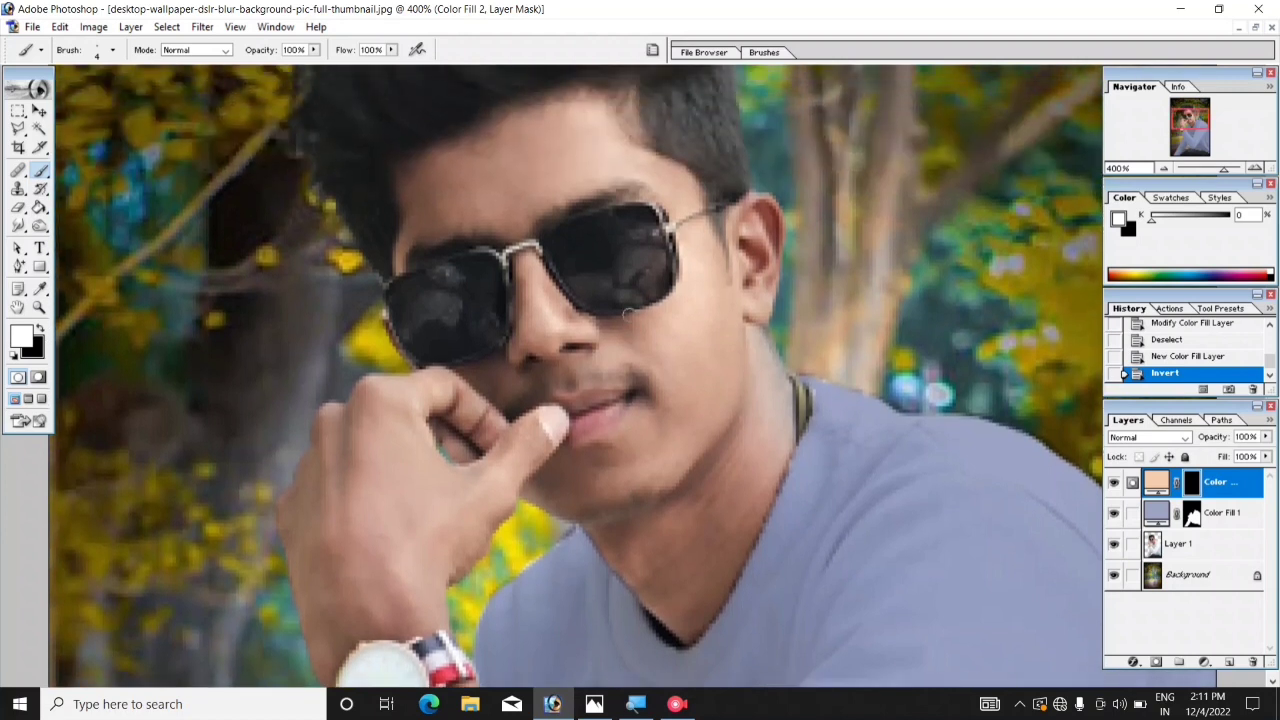
{"action": "right_click", "coordinate": [668, 345]}
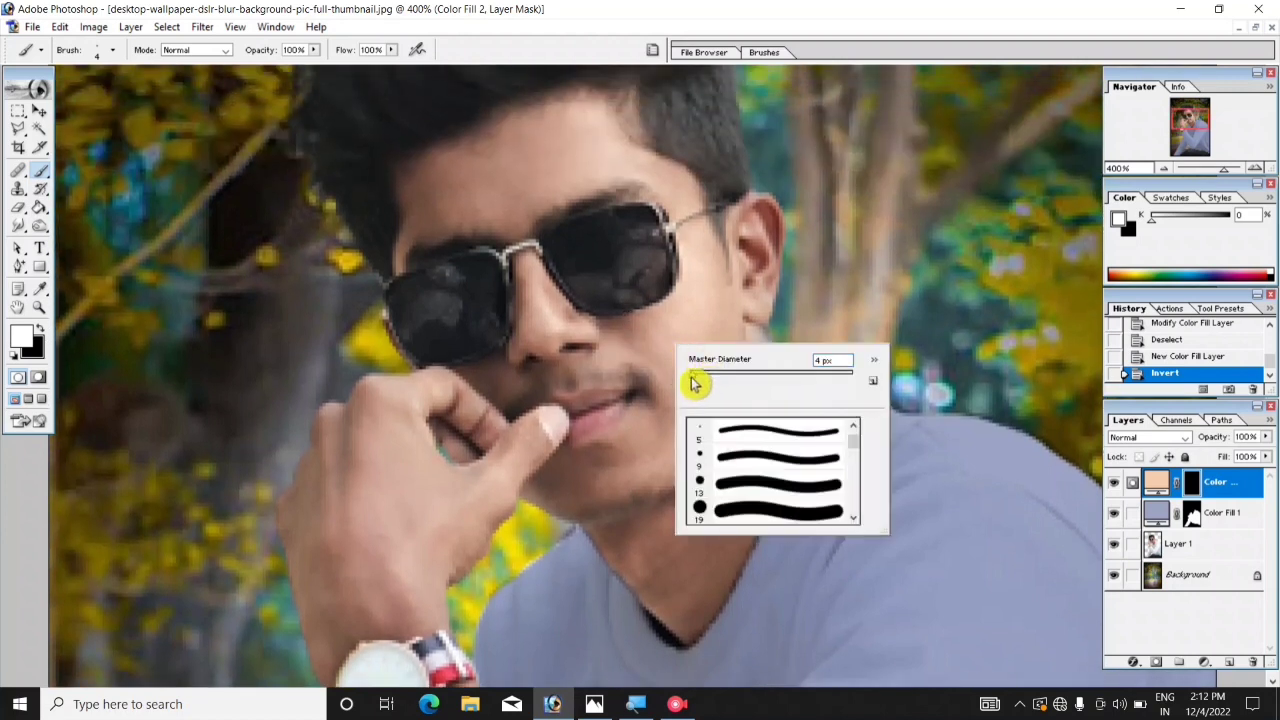
{"action": "left_click_drag", "start_coordinate": [696, 381], "coordinate": [703, 380]}
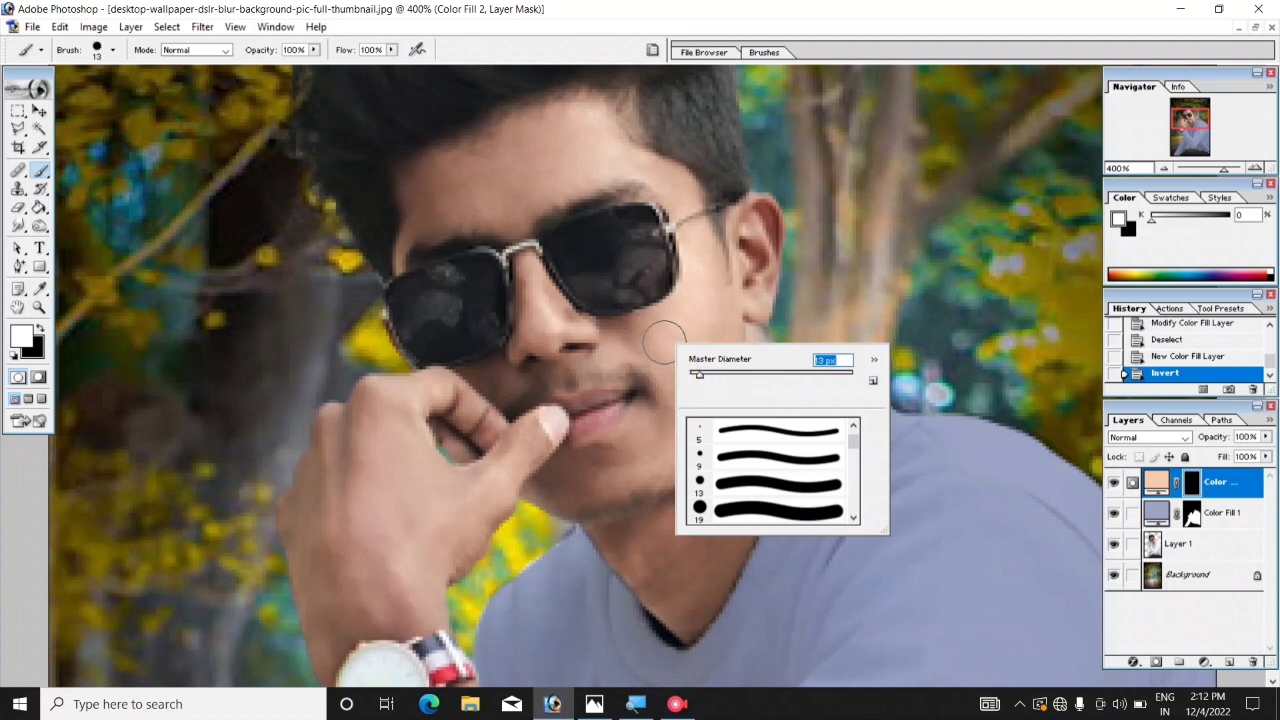
Paint peach tone over the right cheek and jaw, then bring up the blend mode list.
{"action": "left_click", "coordinate": [665, 342]}
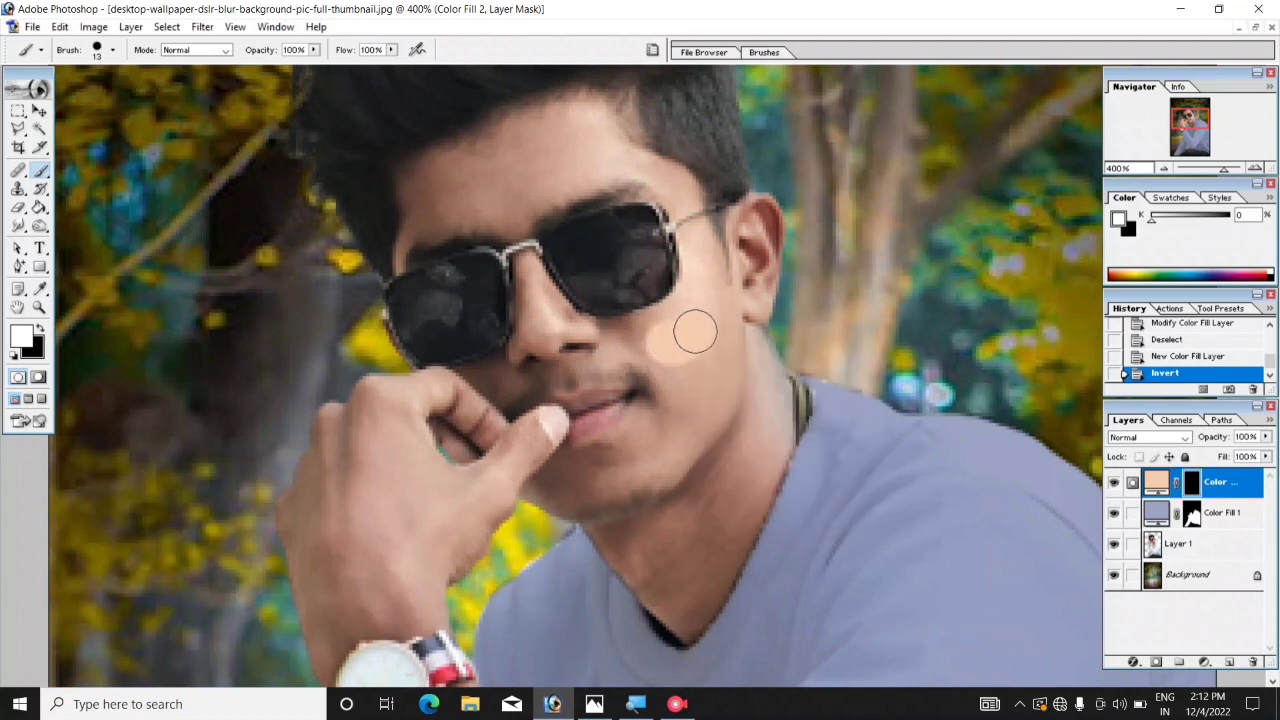
{"action": "mouse_move", "coordinate": [691, 331]}
{"action": "left_mouse_down"}
{"action": "mouse_move", "coordinate": [689, 414]}
{"action": "mouse_move", "coordinate": [714, 334]}
{"action": "mouse_move", "coordinate": [677, 363]}
{"action": "mouse_move", "coordinate": [694, 423]}
{"action": "mouse_move", "coordinate": [717, 400]}
{"action": "mouse_move", "coordinate": [698, 456]}
{"action": "mouse_move", "coordinate": [640, 457]}
{"action": "mouse_move", "coordinate": [674, 471]}
{"action": "mouse_move", "coordinate": [680, 497]}
{"action": "mouse_move", "coordinate": [726, 440]}
{"action": "left_mouse_up"}
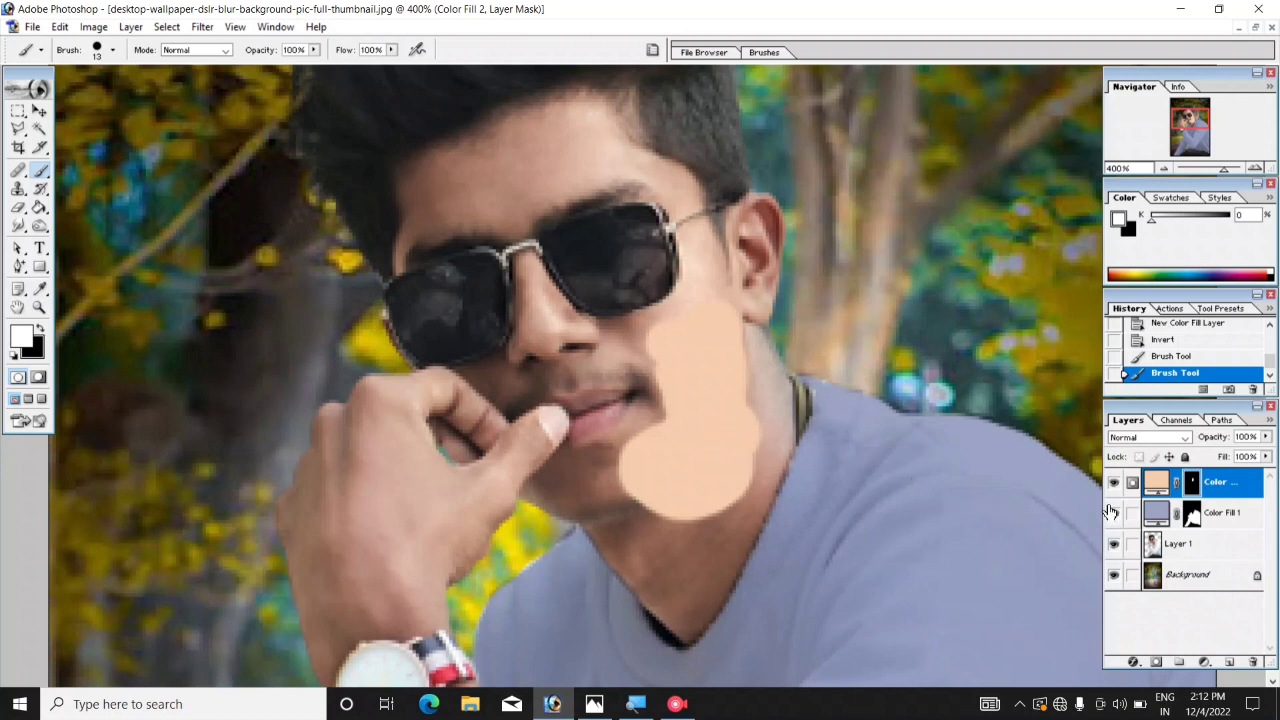
{"action": "left_click", "coordinate": [1163, 446]}
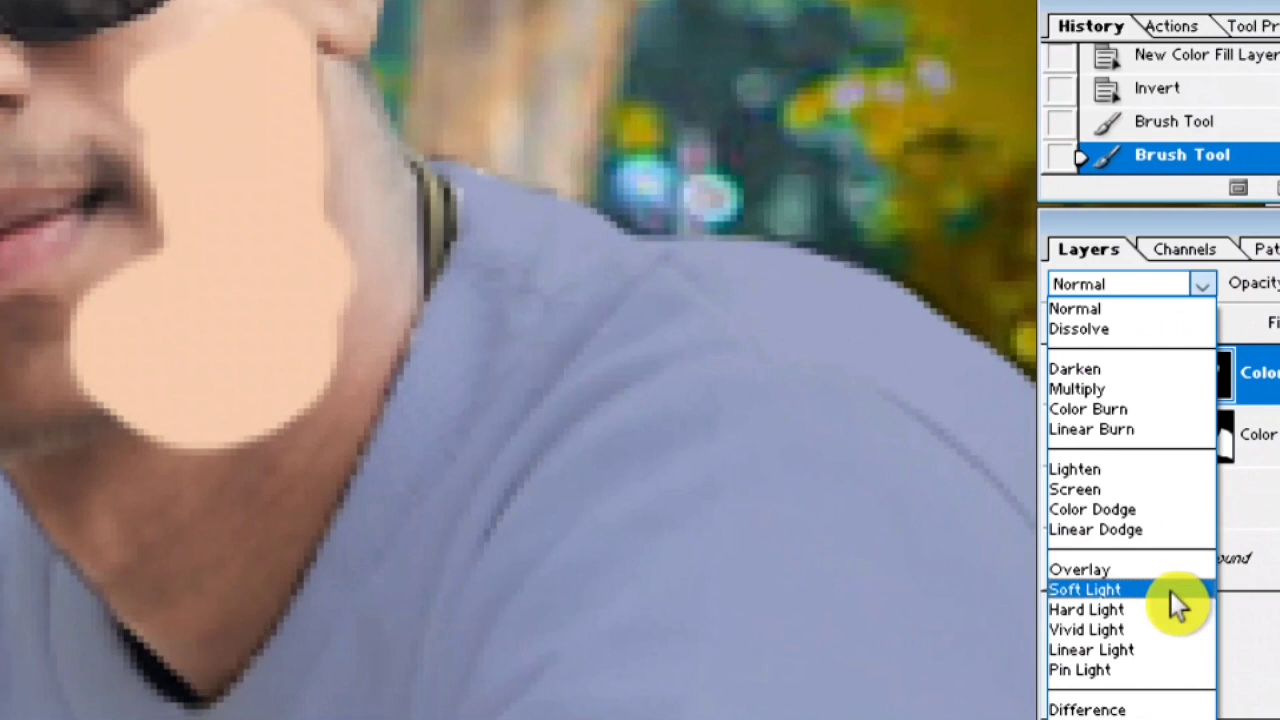
Set the peach layer to Soft Light and paint skin tone over jaw, neck, cheek and forehead.
{"action": "left_click", "coordinate": [1170, 590]}
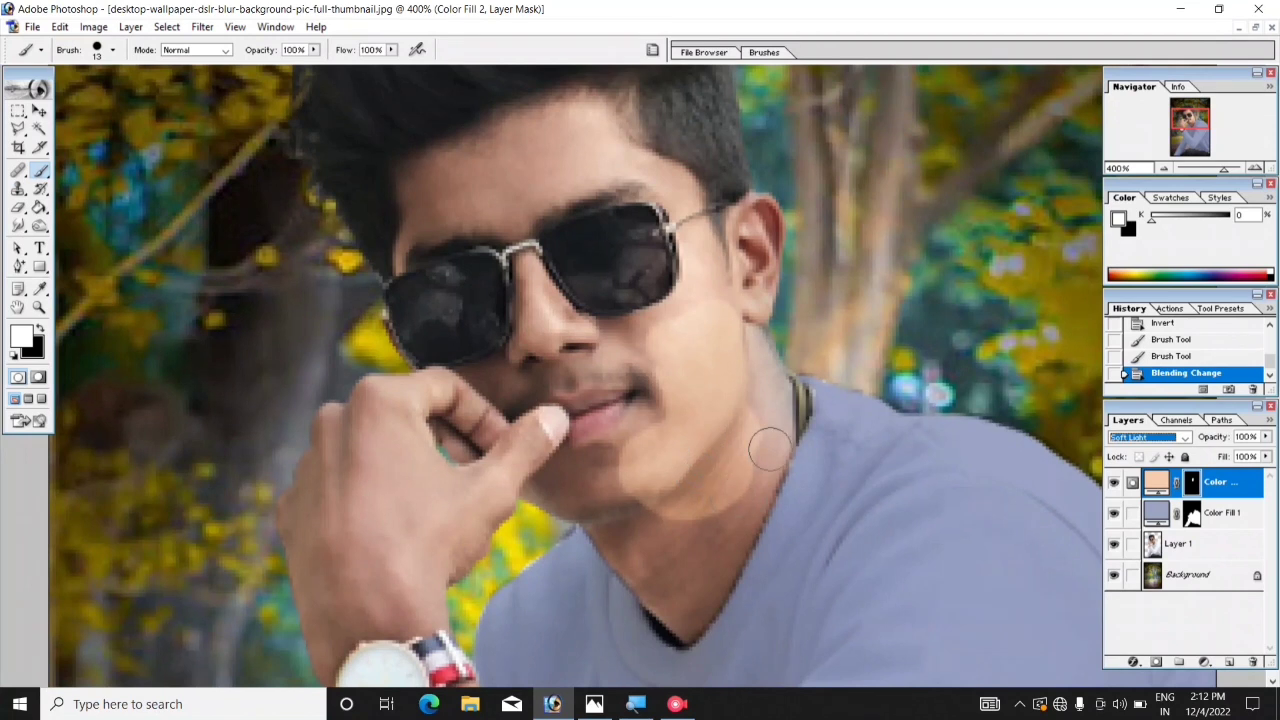
{"action": "left_click_drag", "start_coordinate": [712, 503], "coordinate": [640, 525]}
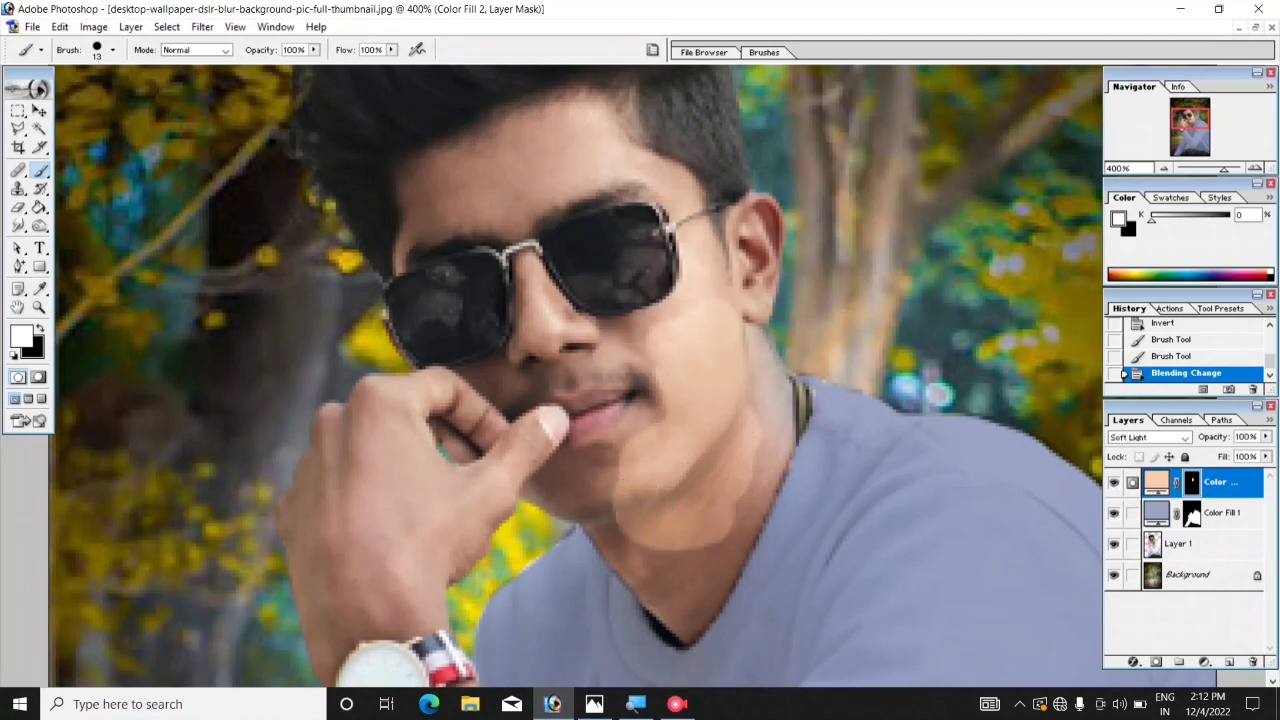
{"action": "mouse_move", "coordinate": [729, 409]}
{"action": "left_mouse_down"}
{"action": "mouse_move", "coordinate": [683, 548]}
{"action": "mouse_move", "coordinate": [702, 568]}
{"action": "mouse_move", "coordinate": [738, 556]}
{"action": "left_mouse_up"}
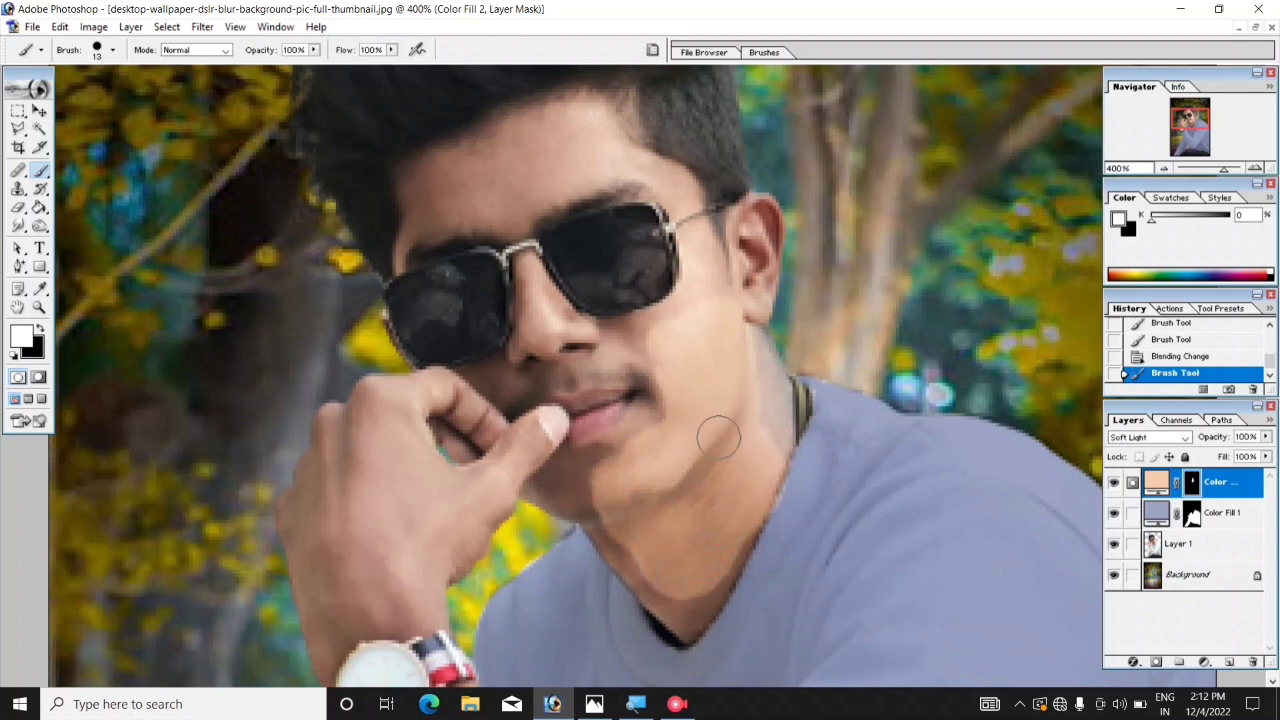
{"action": "mouse_move", "coordinate": [765, 385]}
{"action": "left_mouse_down"}
{"action": "mouse_move", "coordinate": [505, 190]}
{"action": "mouse_move", "coordinate": [571, 123]}
{"action": "left_mouse_up"}
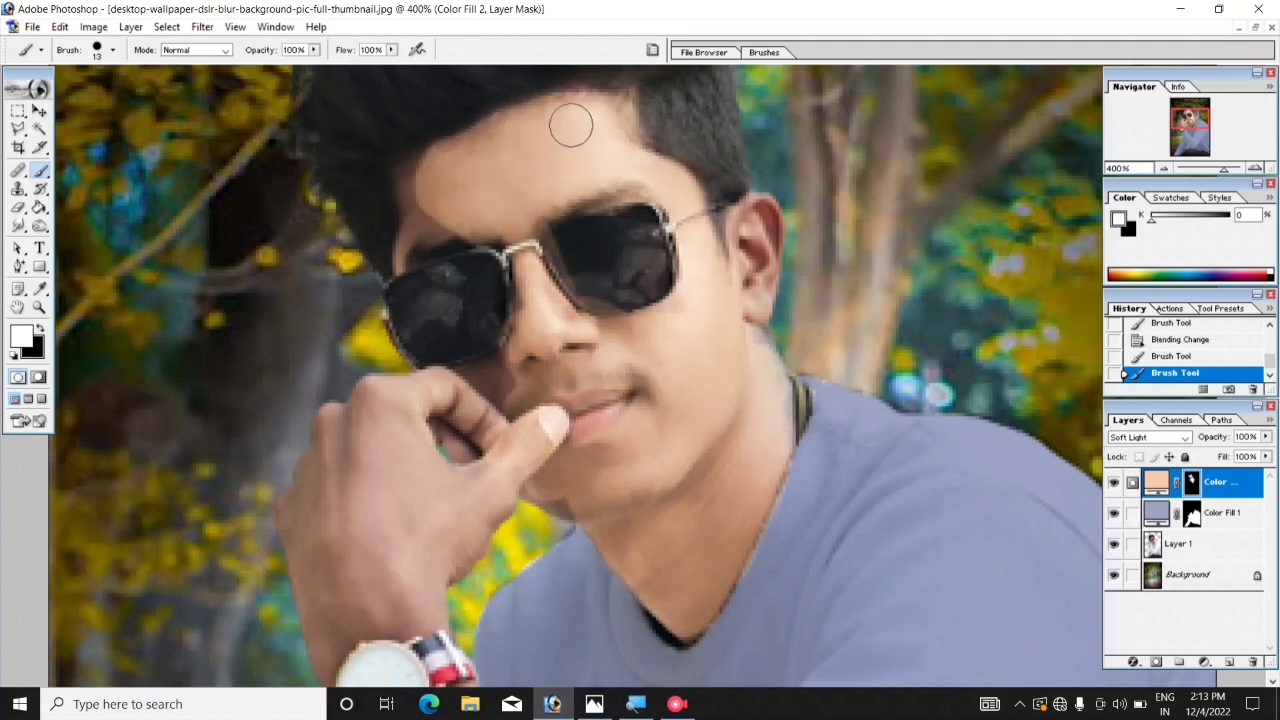
Make the brush smaller, then slightly larger, for finer mask painting.
{"action": "scroll", "coordinate": [540, 170], "scroll_direction": "up", "scroll_amount": 2}
{"action": "right_click", "coordinate": [443, 357]}
{"action": "left_click_drag", "start_coordinate": [443, 357], "coordinate": [425, 357]}
{"action": "key", "text": "Return"}
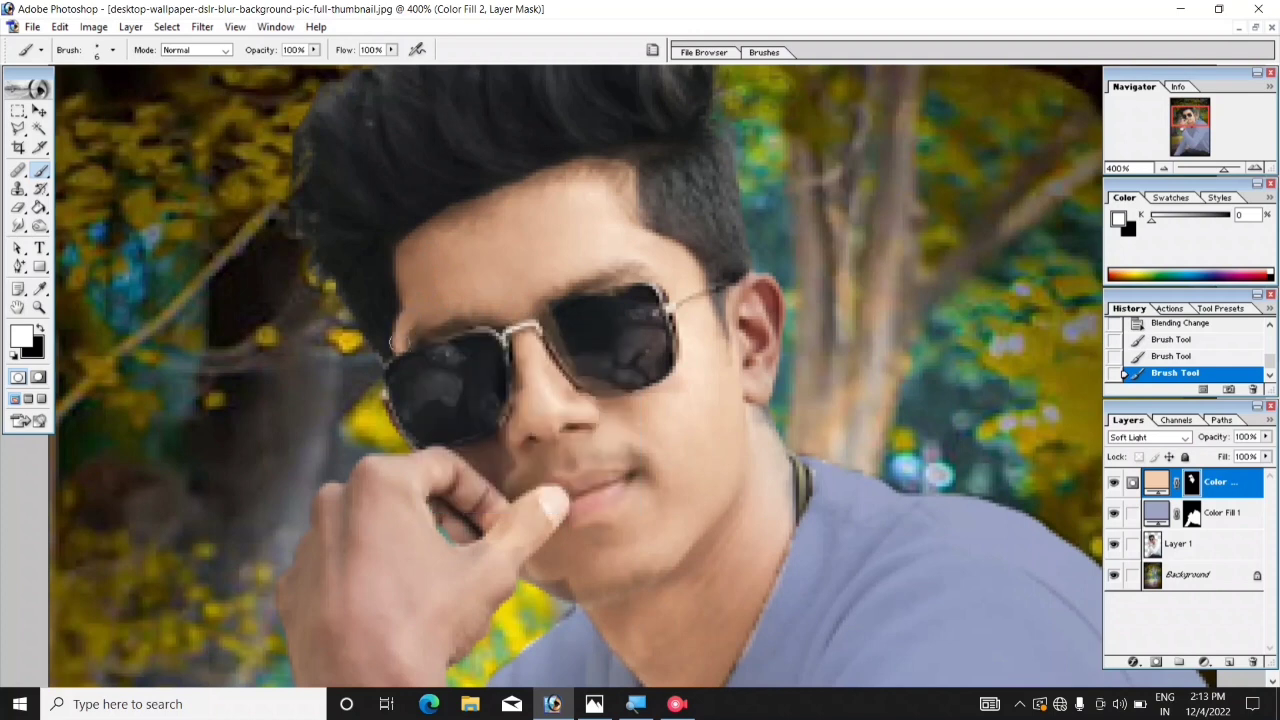
{"action": "scroll", "coordinate": [490, 466], "scroll_direction": "down", "scroll_amount": 3}
{"action": "key", "text": "bracketright"}
{"action": "key", "text": "bracketright"}
{"action": "key", "text": "bracketright"}
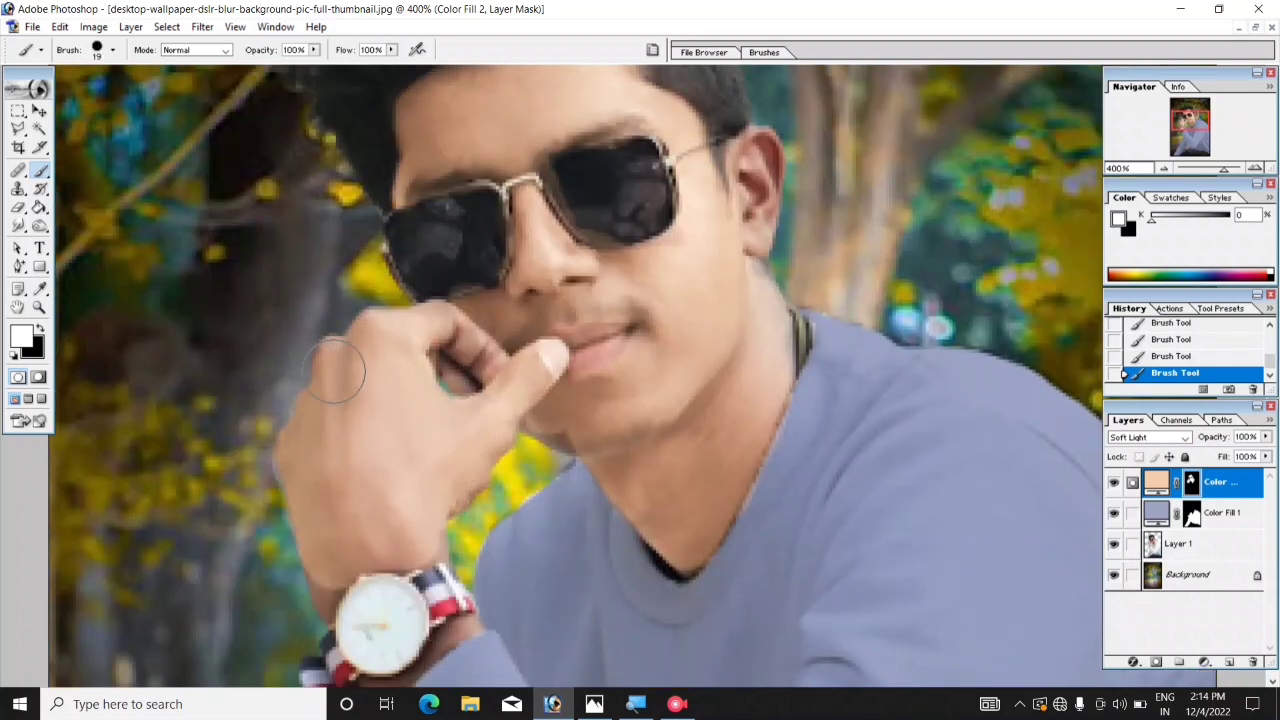
Shrink the brush to a fine tip, paint along the sleeve edge below the watch, then undo it.
{"action": "right_click", "coordinate": [340, 362]}
{"action": "key", "text": "Return"}
{"action": "left_click_drag", "start_coordinate": [372, 400], "coordinate": [400, 417]}
{"action": "scroll", "coordinate": [430, 347], "scroll_direction": "down", "scroll_amount": 3}
{"action": "right_click", "coordinate": [392, 384]}
{"action": "key", "text": "Return"}
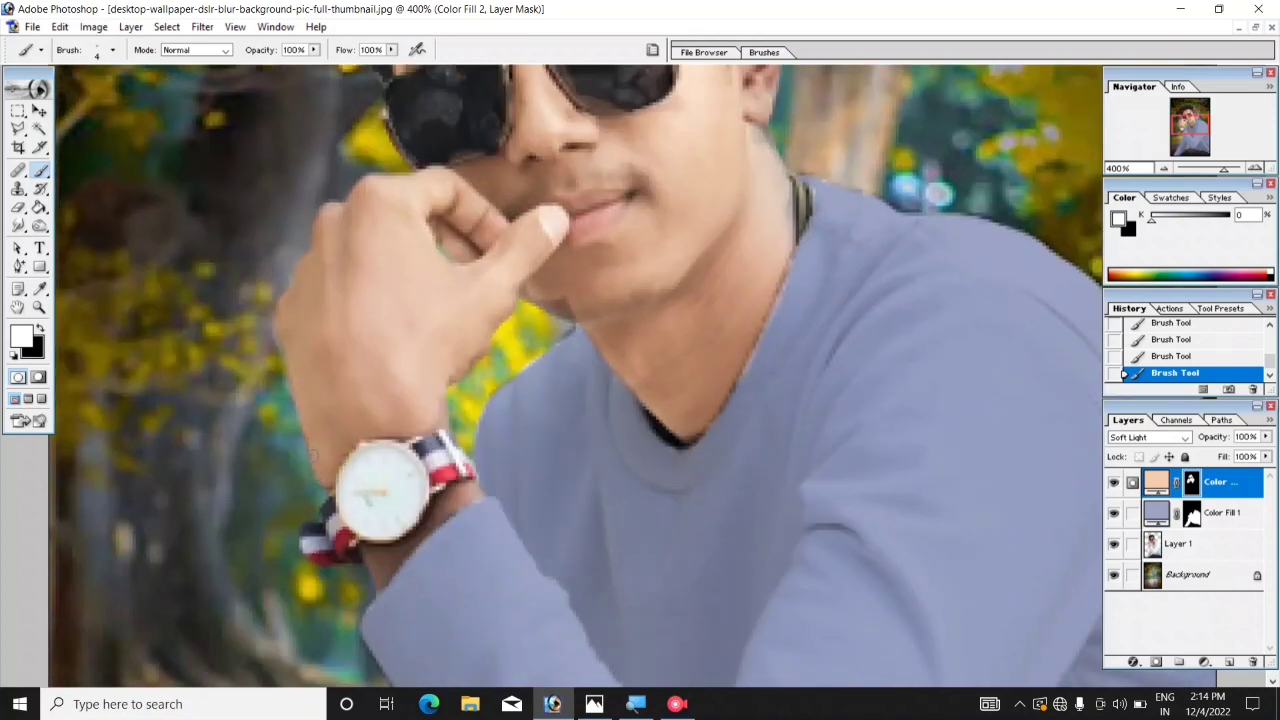
{"action": "left_click_drag", "start_coordinate": [380, 555], "coordinate": [470, 500]}
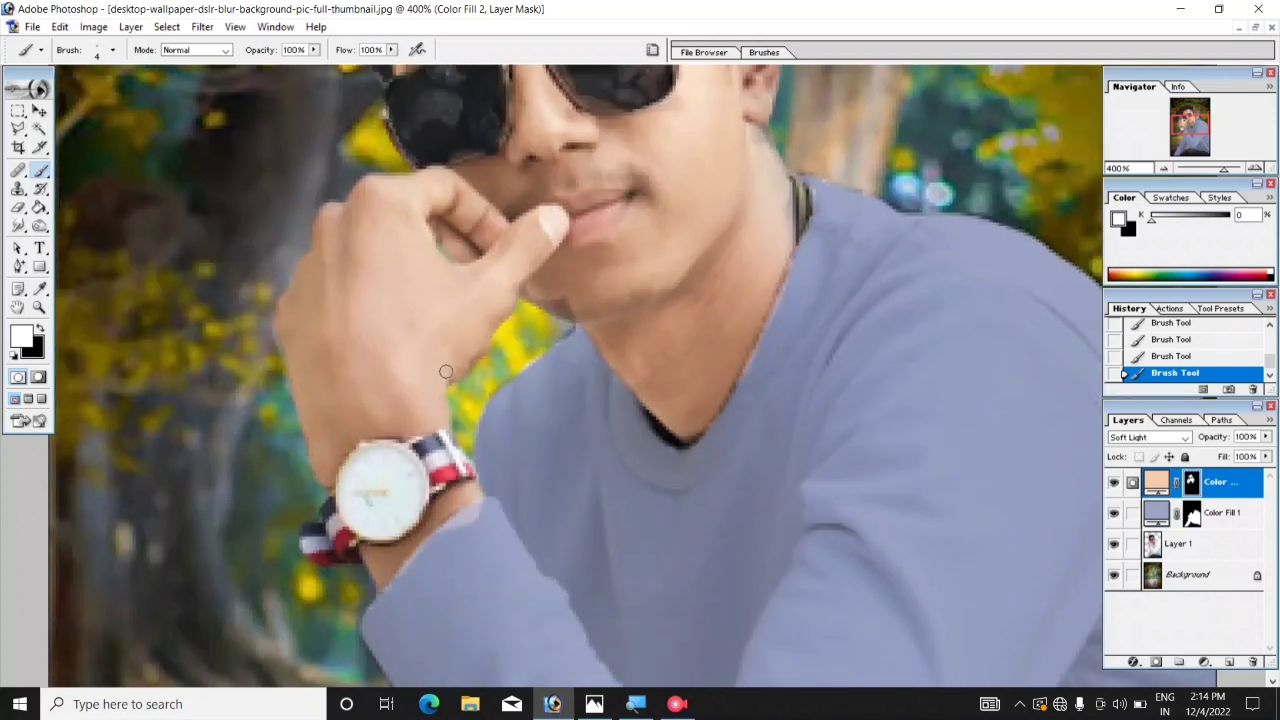
{"action": "scroll", "coordinate": [764, 259], "scroll_direction": "up", "scroll_amount": 3}
{"action": "key", "text": "ctrl+z"}
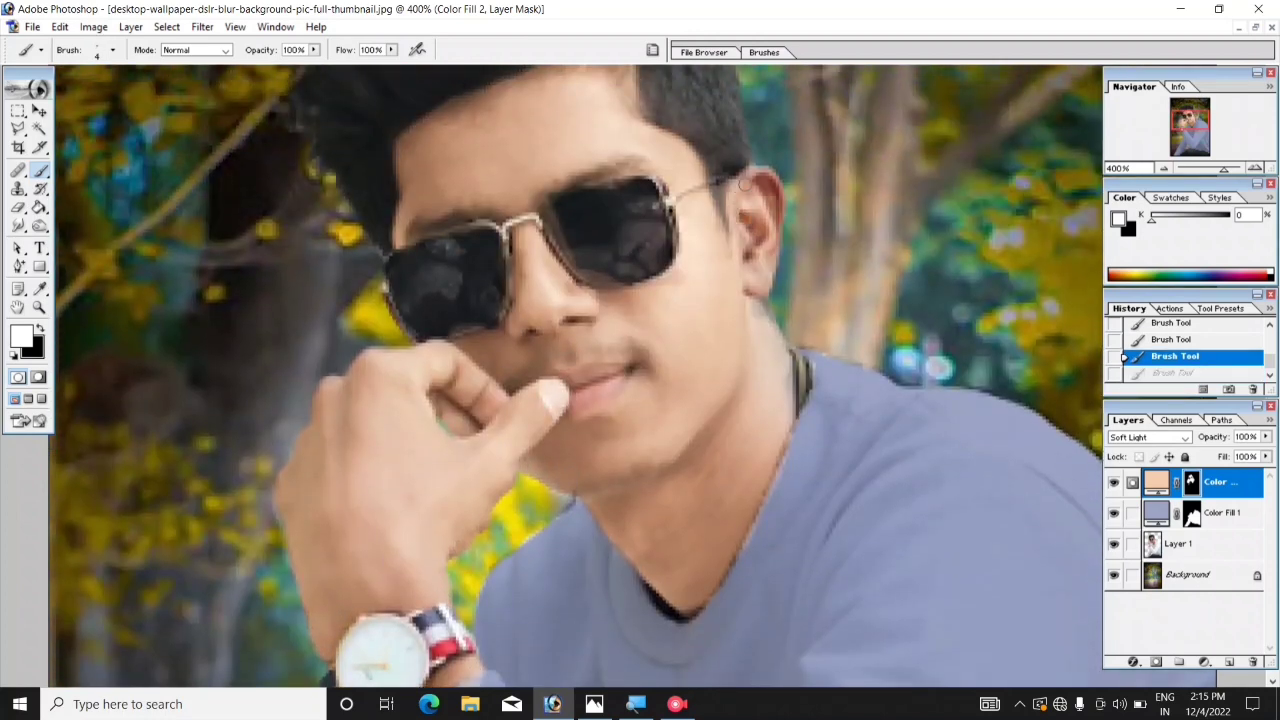
{"action": "left_click", "coordinate": [18, 207]}
Erase stray skin-tone spots from the peach mask with a size-1 eraser, then view Actual Pixels.
{"action": "left_click_drag", "start_coordinate": [470, 232], "coordinate": [495, 325]}
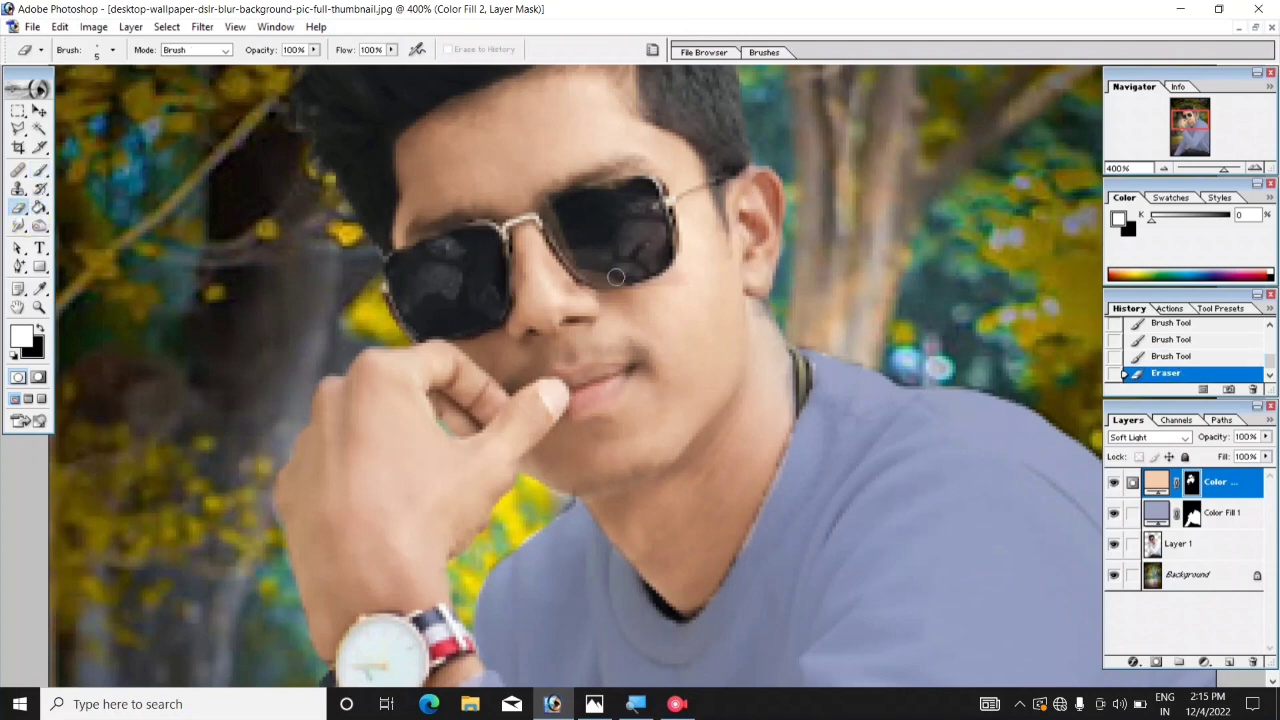
{"action": "left_click", "coordinate": [608, 187]}
{"action": "right_click", "coordinate": [545, 225]}
{"action": "double_click", "coordinate": [551, 257]}
{"action": "left_click", "coordinate": [519, 223]}
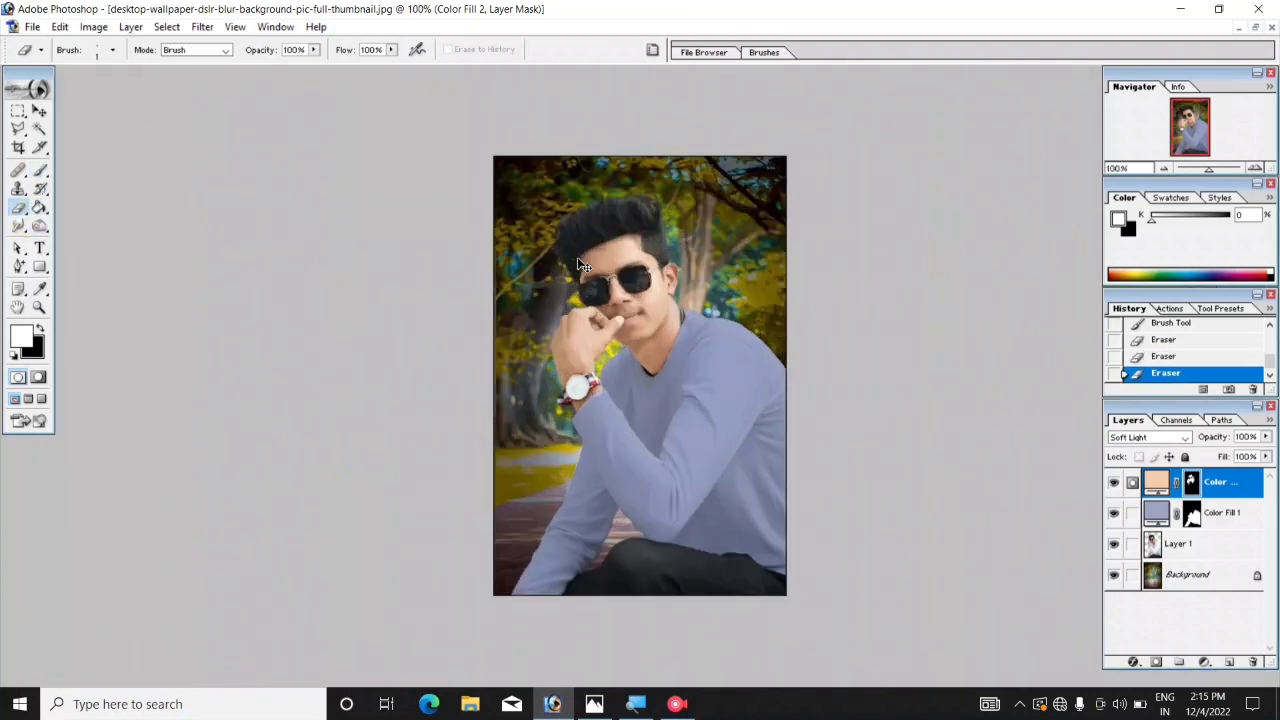
{"action": "key", "text": "ctrl+alt+0"}
Load the peach mask as a selection and brighten Layer 1's skin with an upward Curves bend.
{"action": "left_click", "coordinate": [1190, 488], "text": "ctrl"}
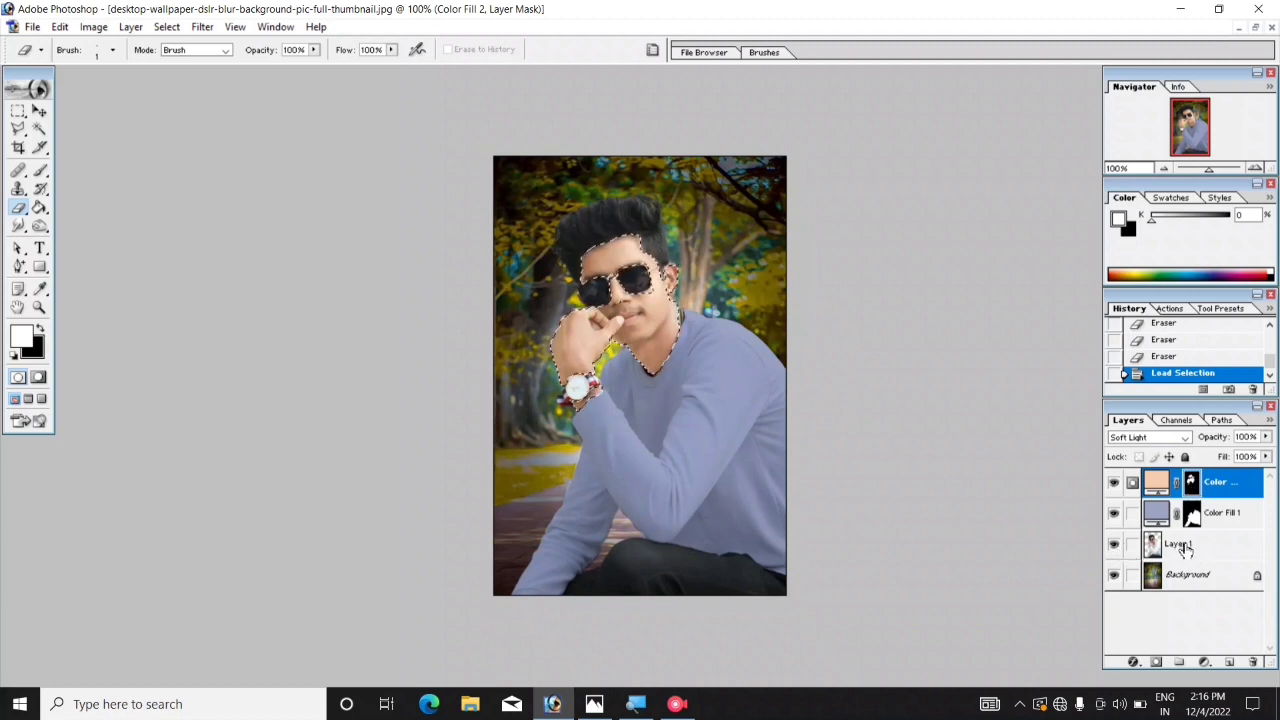
{"action": "left_click", "coordinate": [1188, 554]}
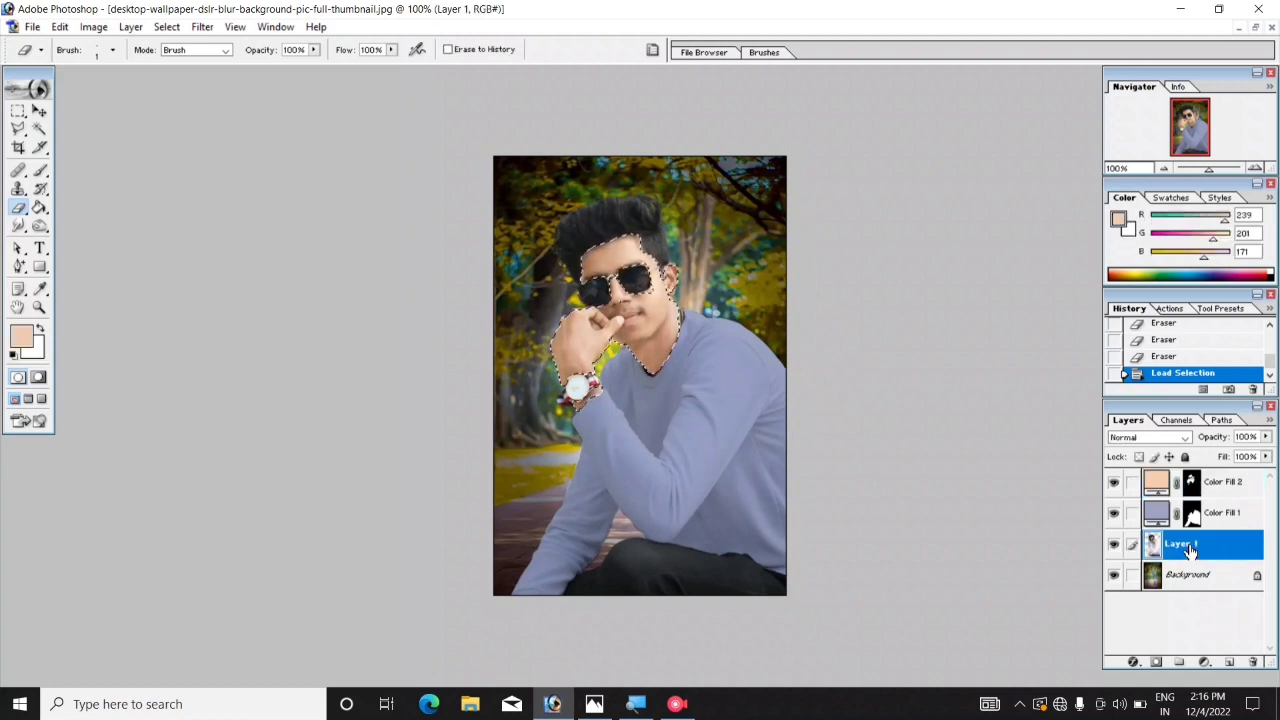
{"action": "key", "text": "ctrl+m"}
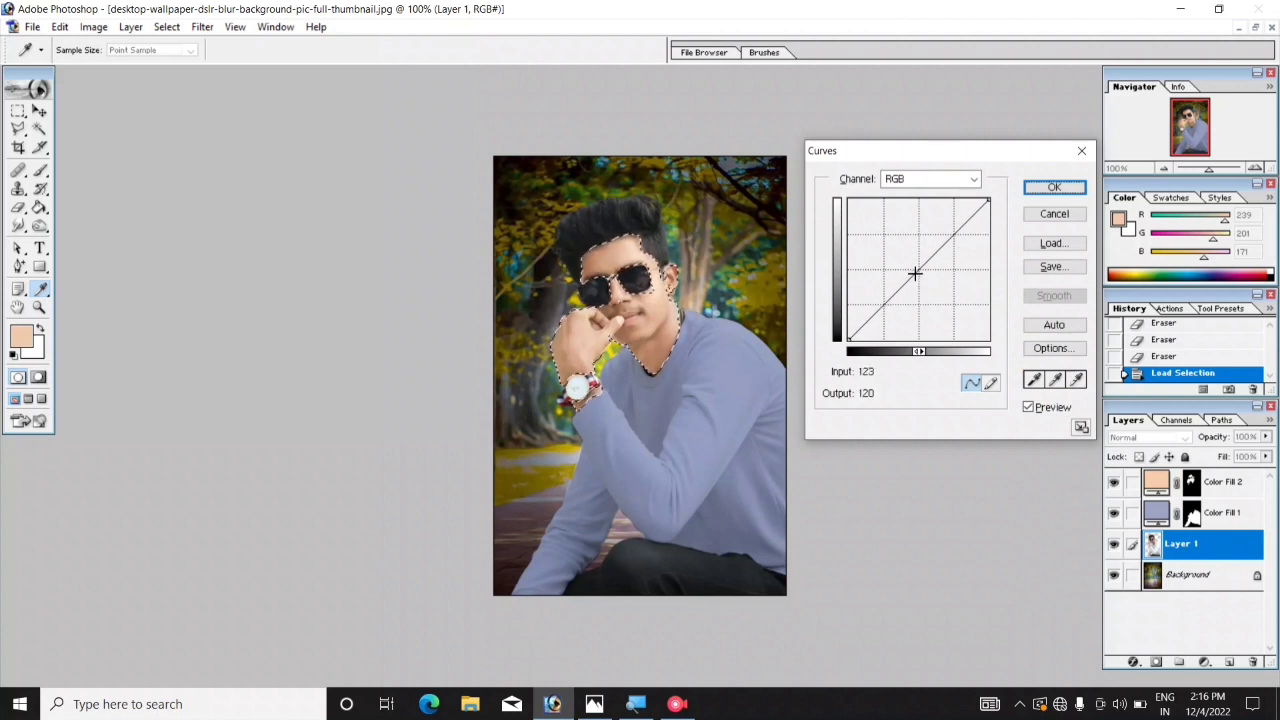
{"action": "left_click_drag", "start_coordinate": [907, 281], "coordinate": [904, 268]}
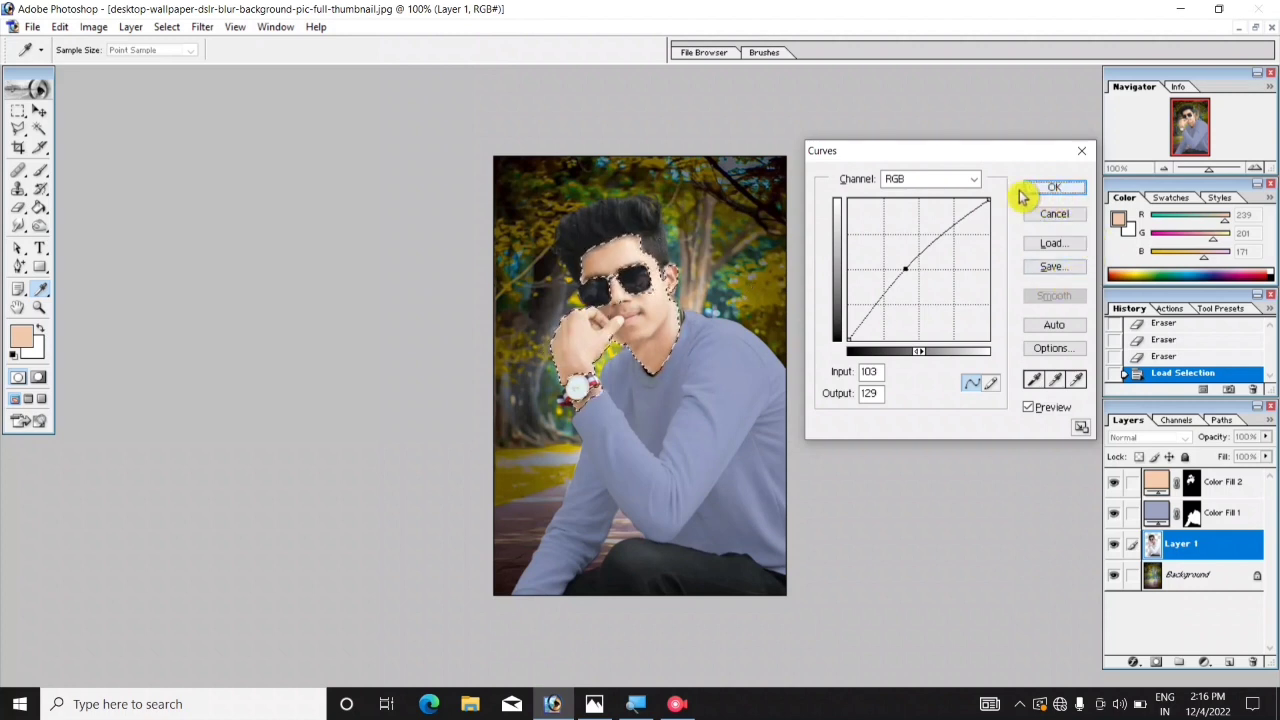
{"action": "left_click", "coordinate": [1054, 188]}
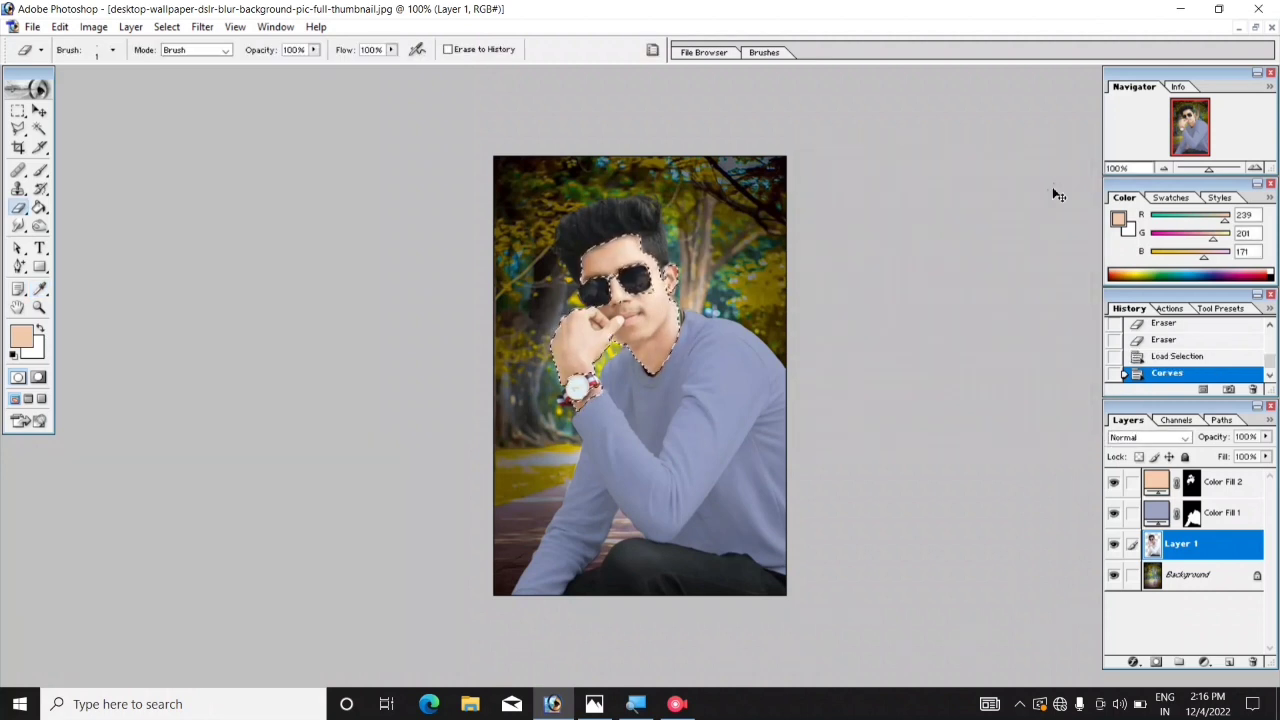
Deselect and zoom out to view the whole image.
{"action": "key", "text": "ctrl+d"}
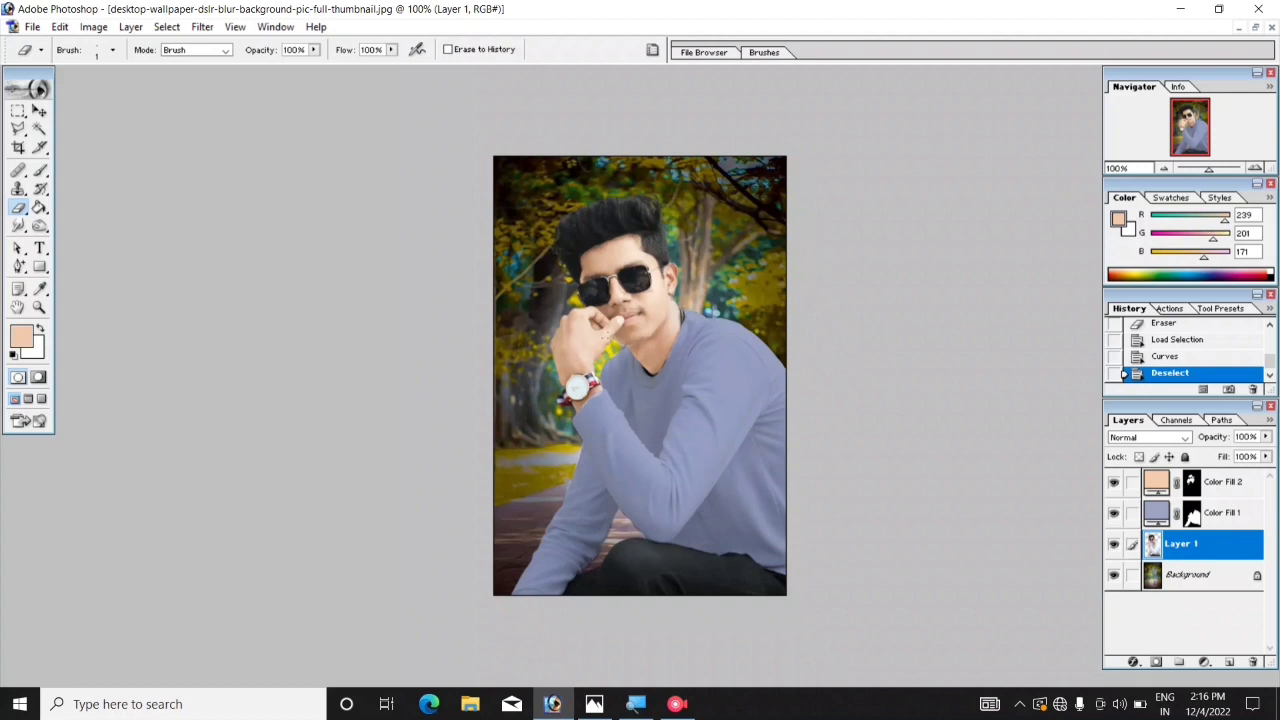
{"action": "key", "text": "ctrl+minus"}
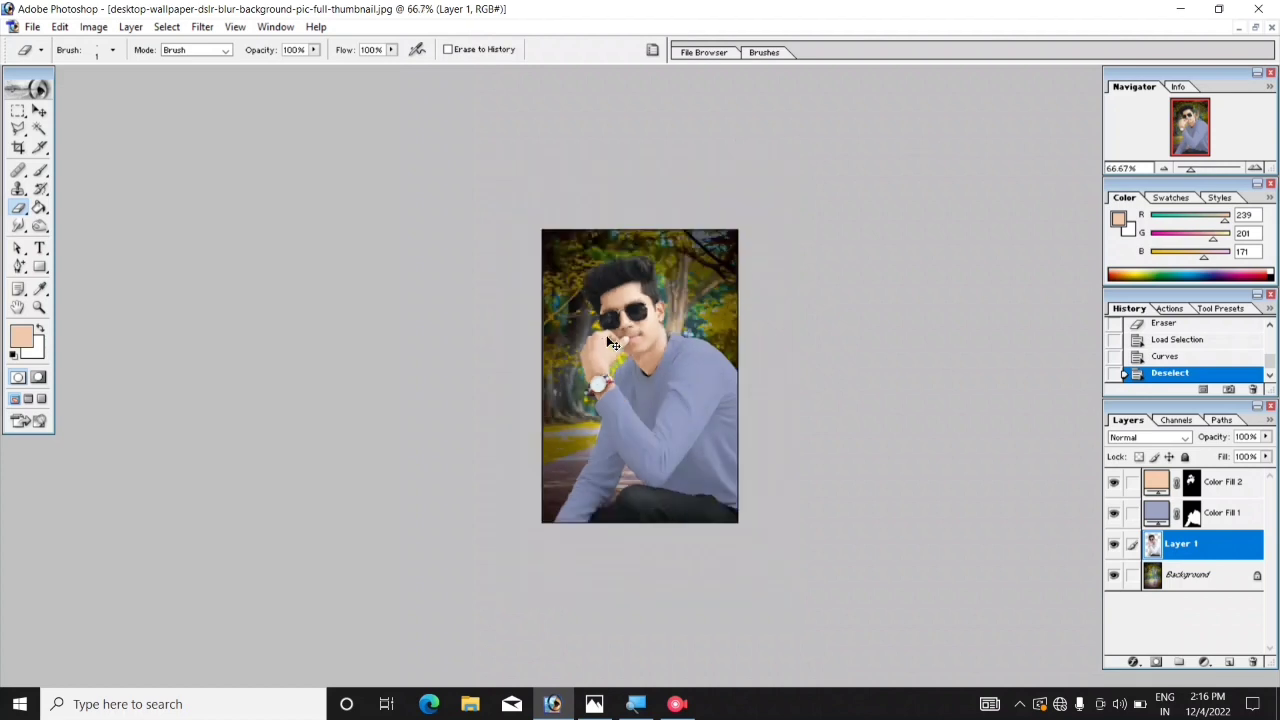
{"action": "key", "text": "ctrl+equal"}
{"action": "key", "text": "ctrl+minus"}
{"action": "key", "text": "ctrl+equal"}
{"action": "key", "text": "ctrl+minus"}
Save the image as JPEG 'sdfs.jpg' in Downloads with the default JPEG options.
{"action": "left_click", "coordinate": [31, 28]}
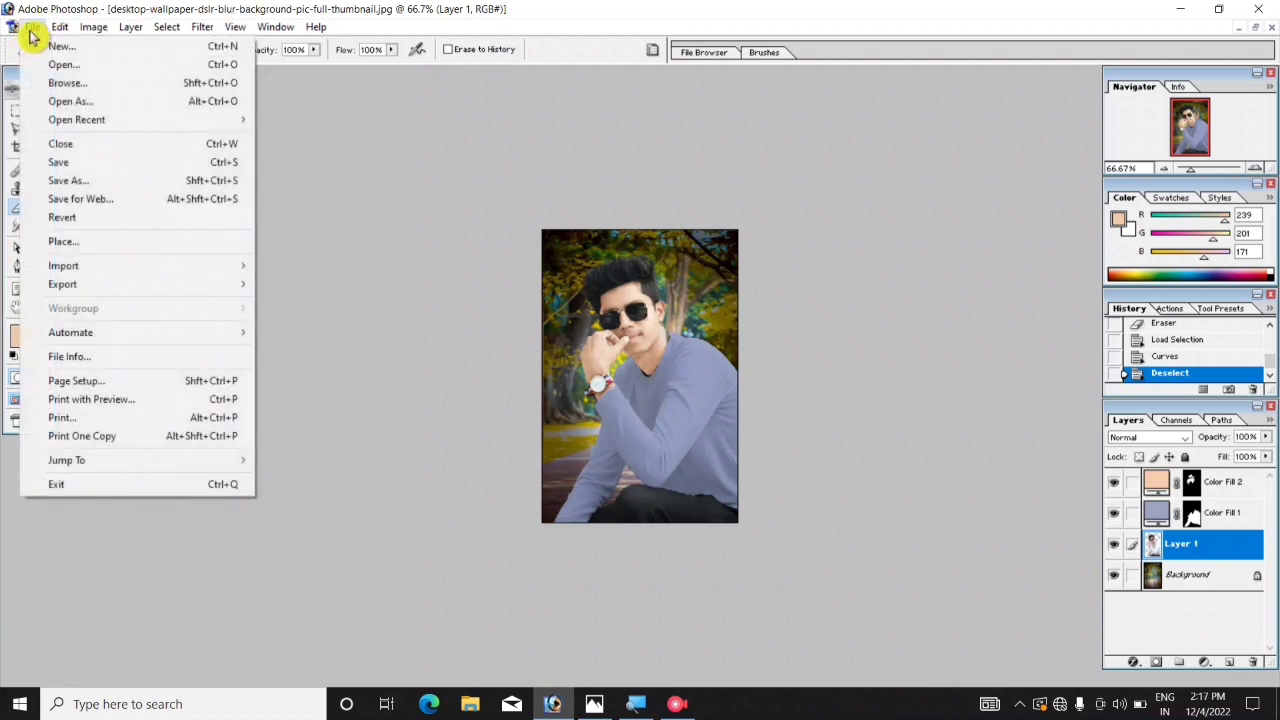
{"action": "left_click", "coordinate": [79, 182]}
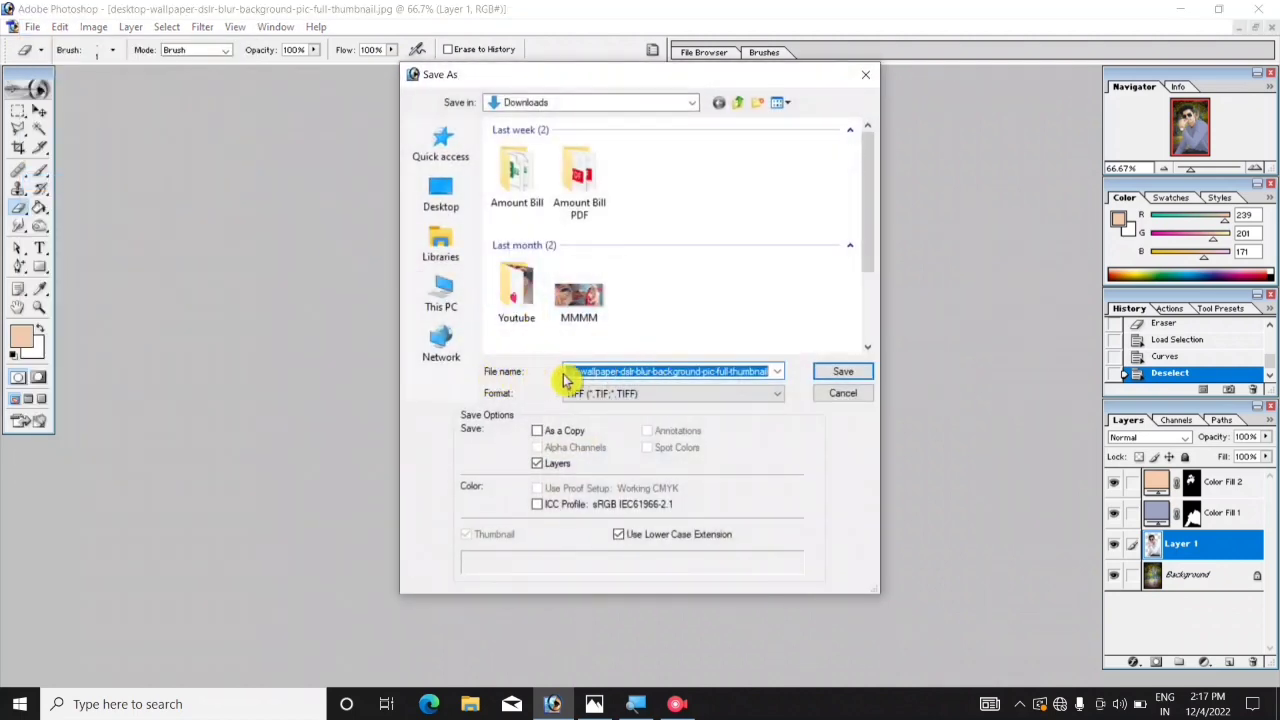
{"action": "type", "text": "sdfs"}
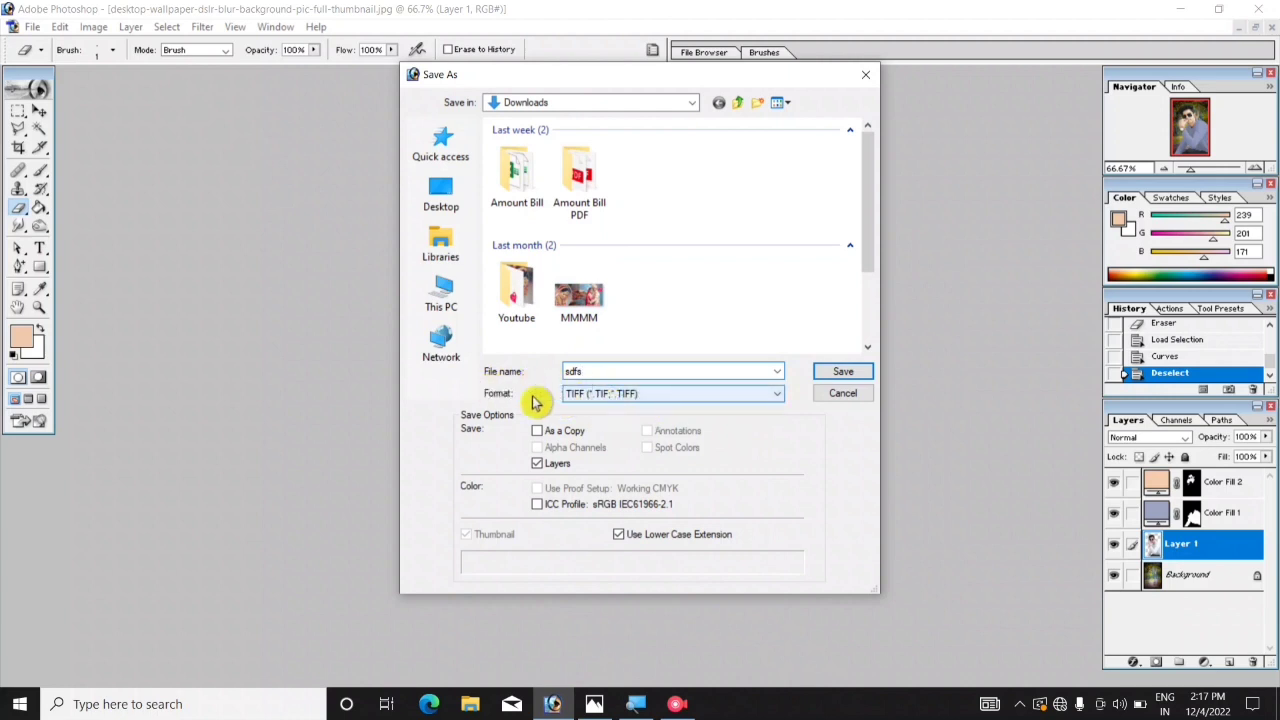
{"action": "left_click", "coordinate": [614, 396]}
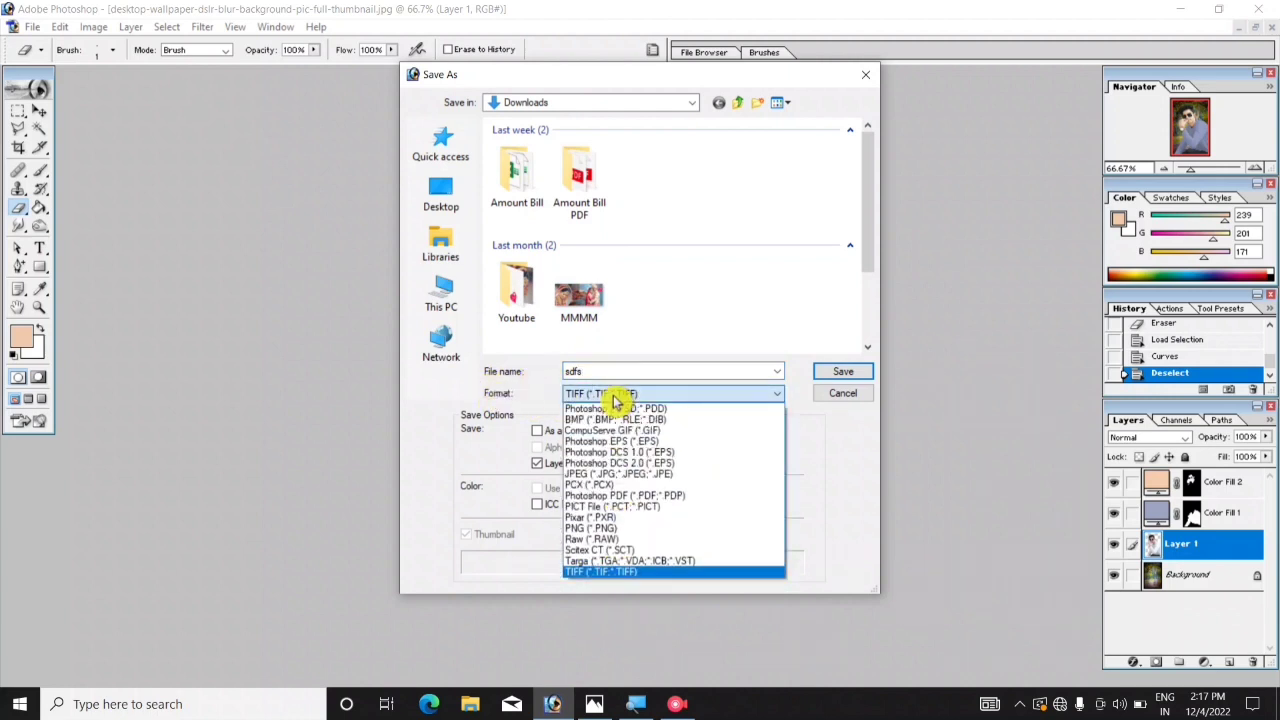
{"action": "left_click", "coordinate": [623, 474]}
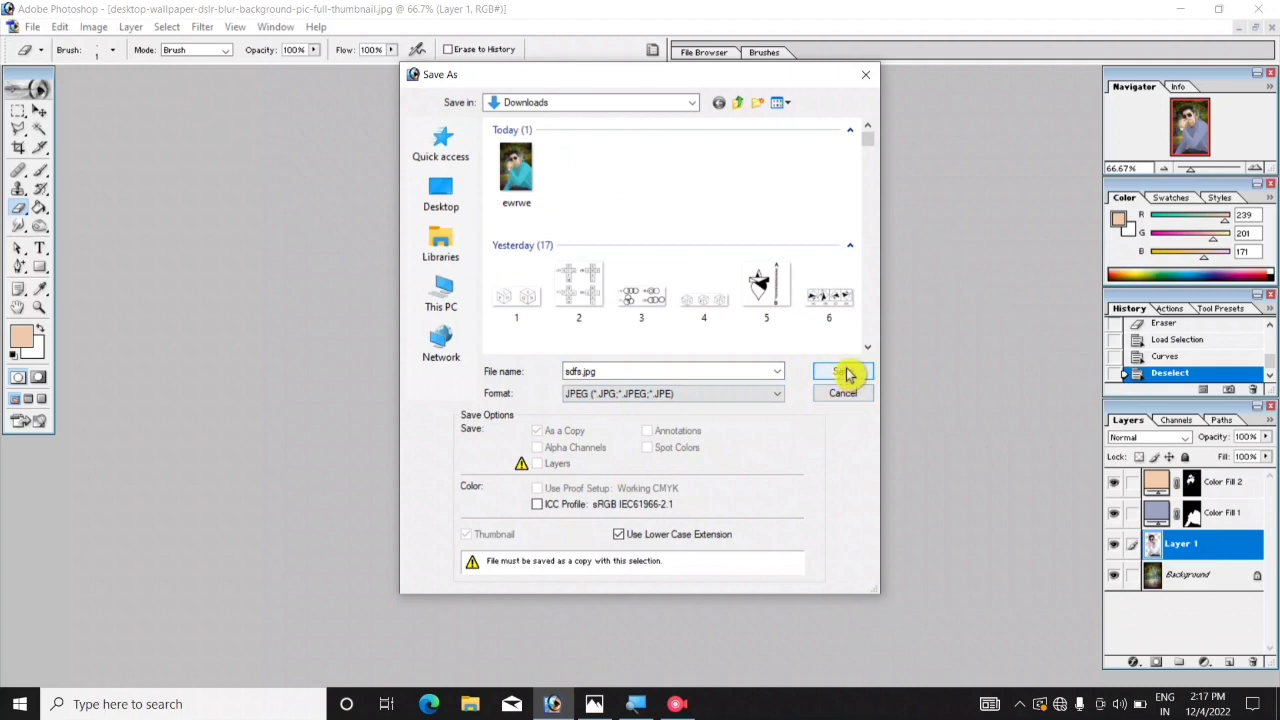
{"action": "left_click", "coordinate": [843, 371]}
{"action": "left_click", "coordinate": [757, 240]}
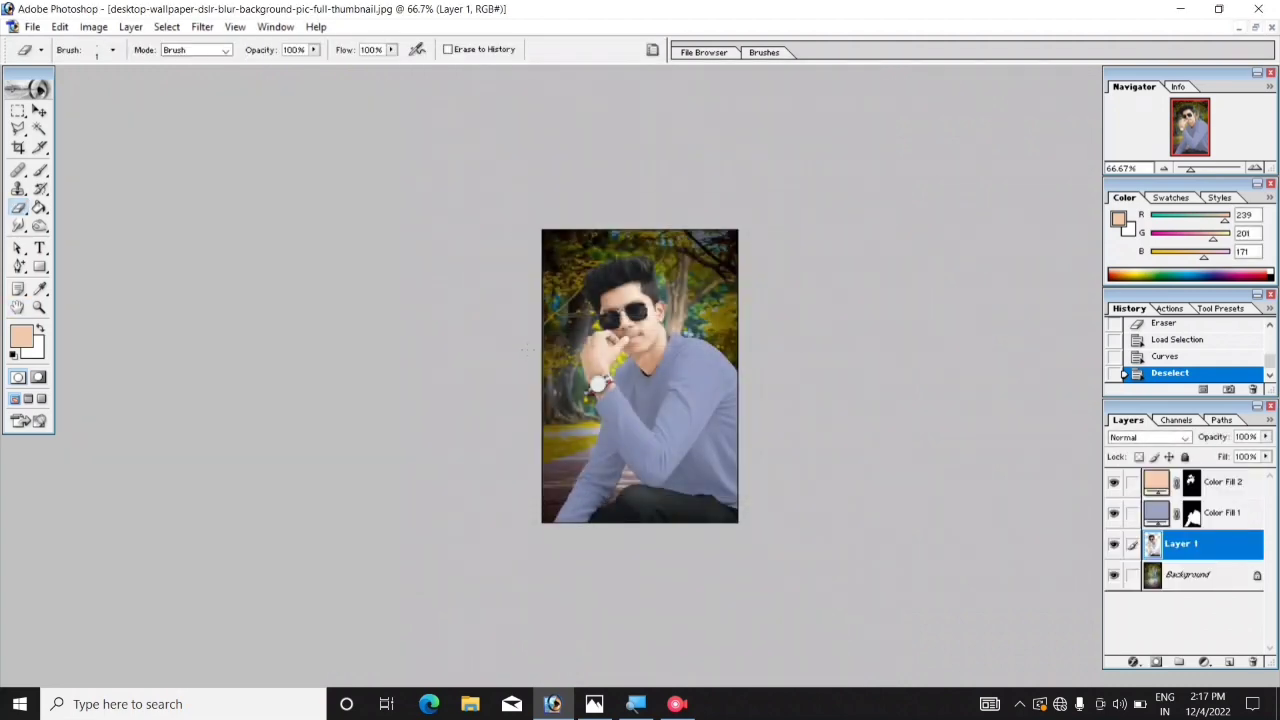
{"action": "left_click", "coordinate": [1180, 12]}
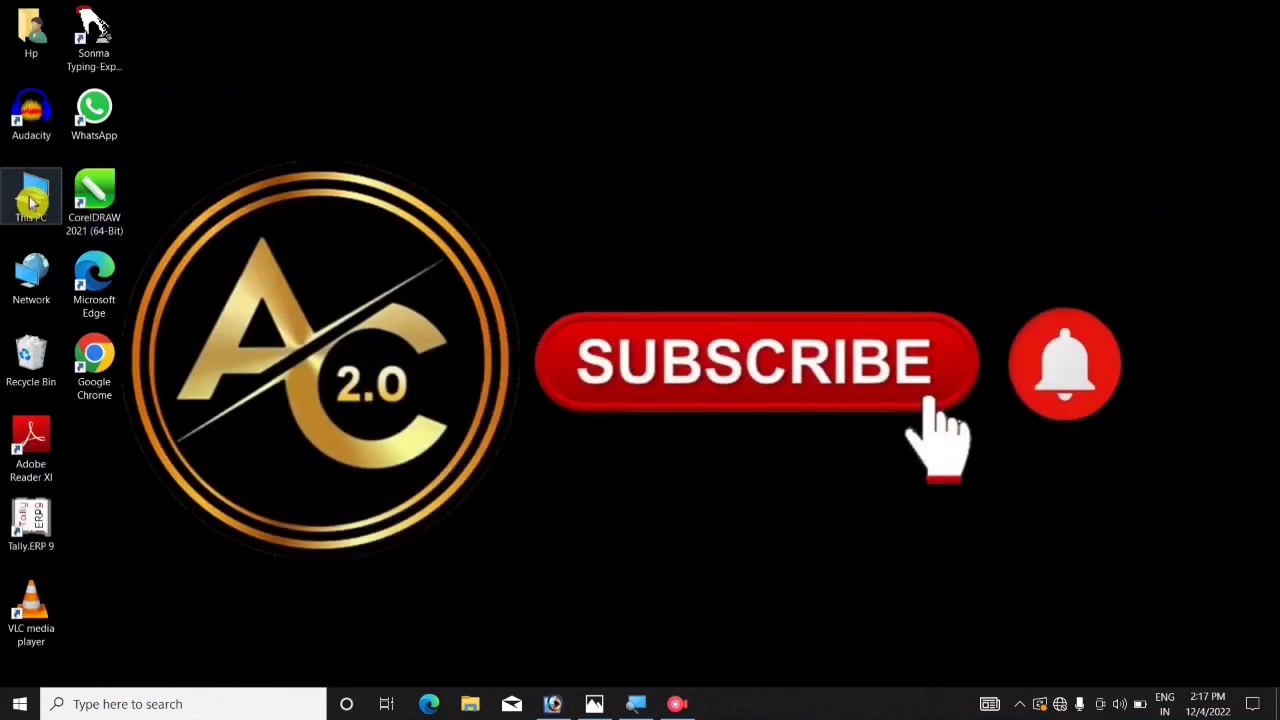
Open the saved sdfs image from the Downloads folder via This PC.
{"action": "double_click", "coordinate": [31, 203]}
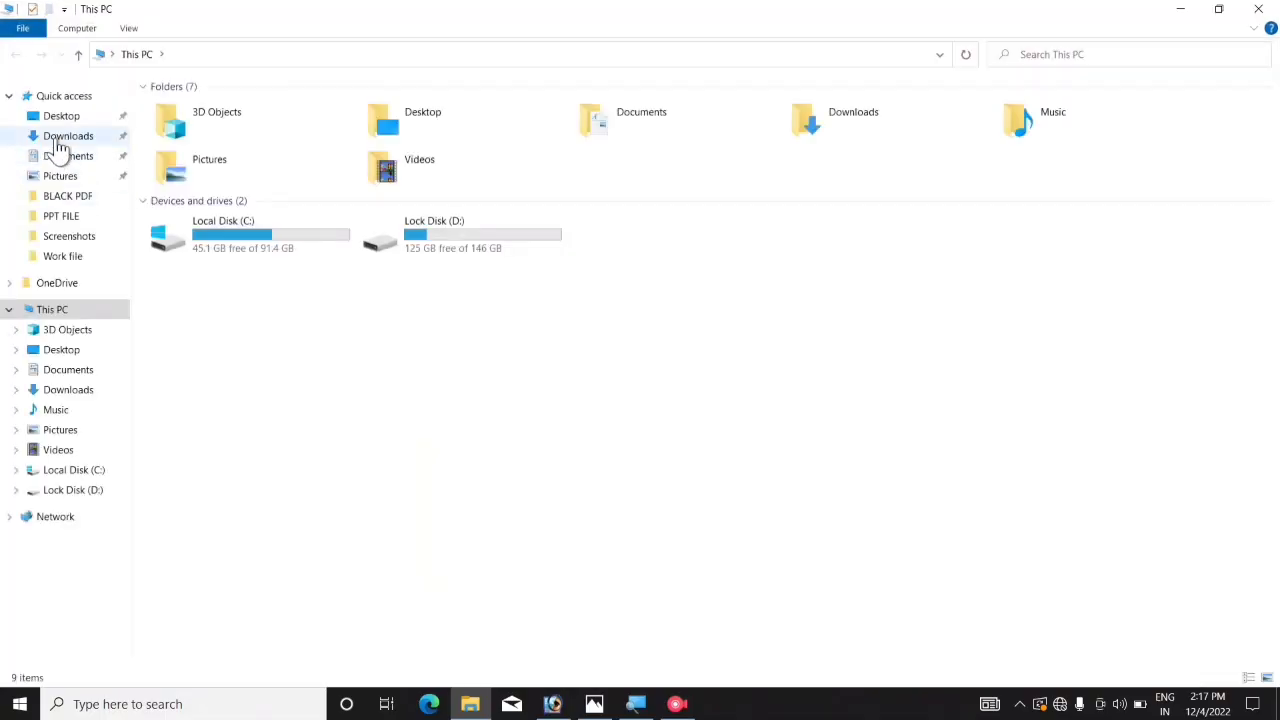
{"action": "left_click", "coordinate": [62, 140]}
{"action": "double_click", "coordinate": [190, 150]}
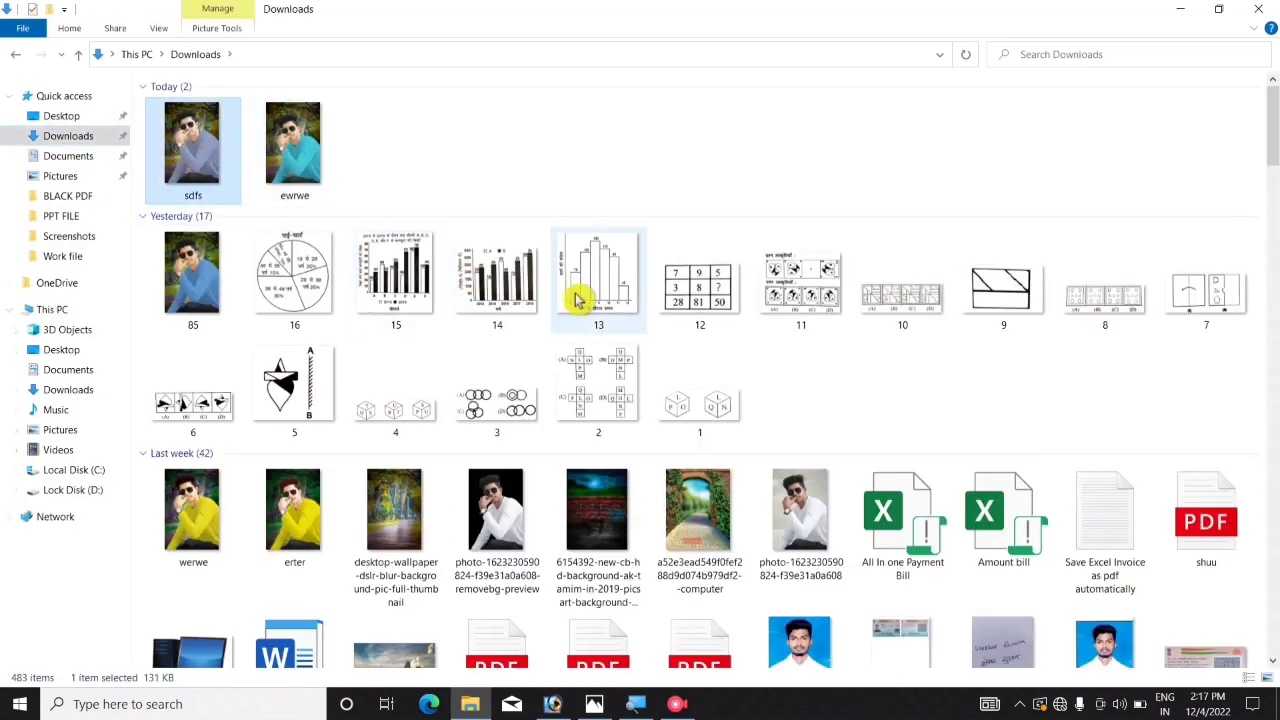